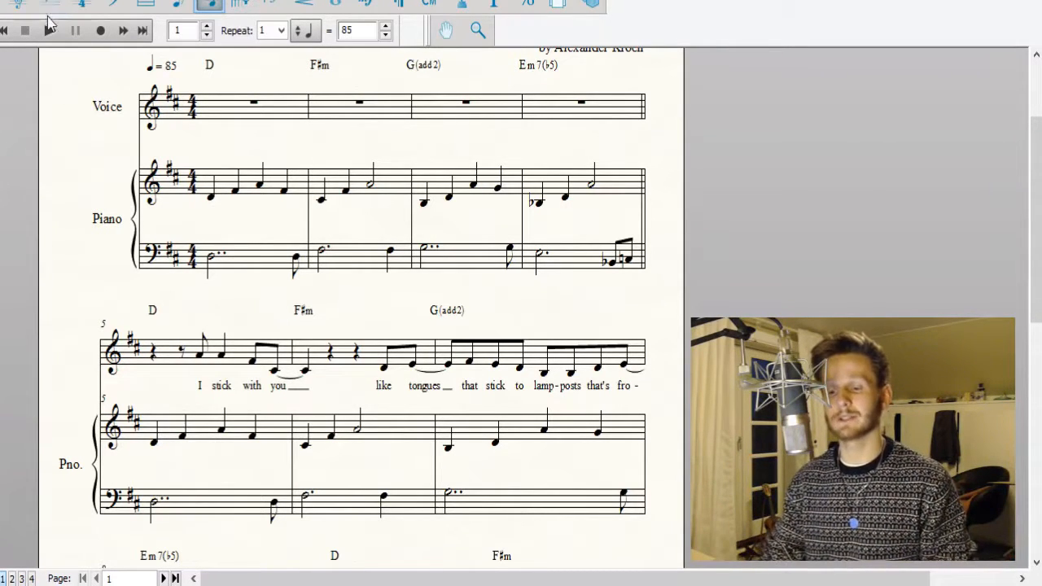
Play back the score from measure 1 up to measure 18 and review both pages through the empty measures that follow.
{"action": "left_click", "coordinate": [55, 34]}
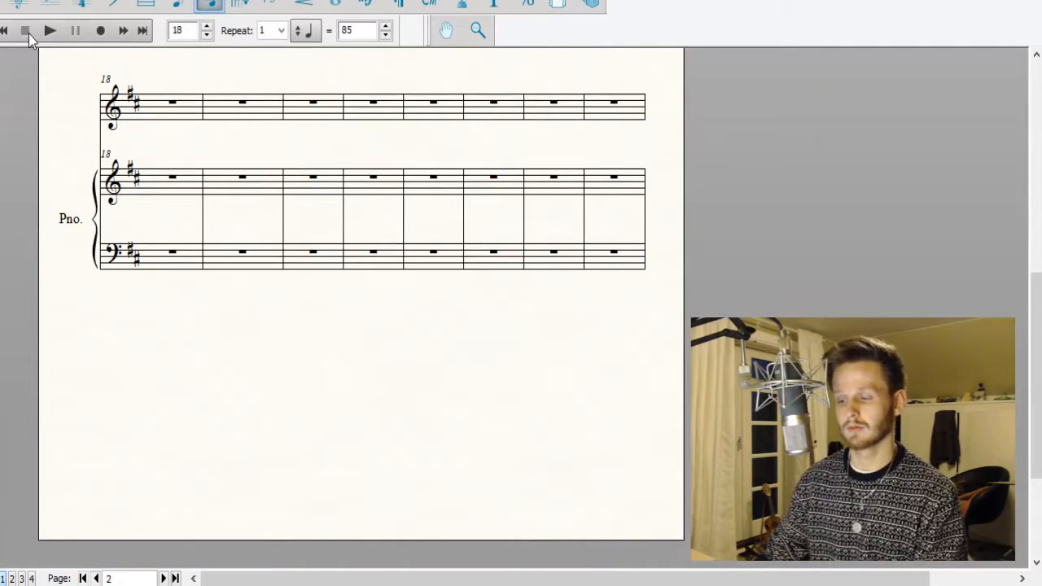
{"action": "left_click", "coordinate": [26, 31]}
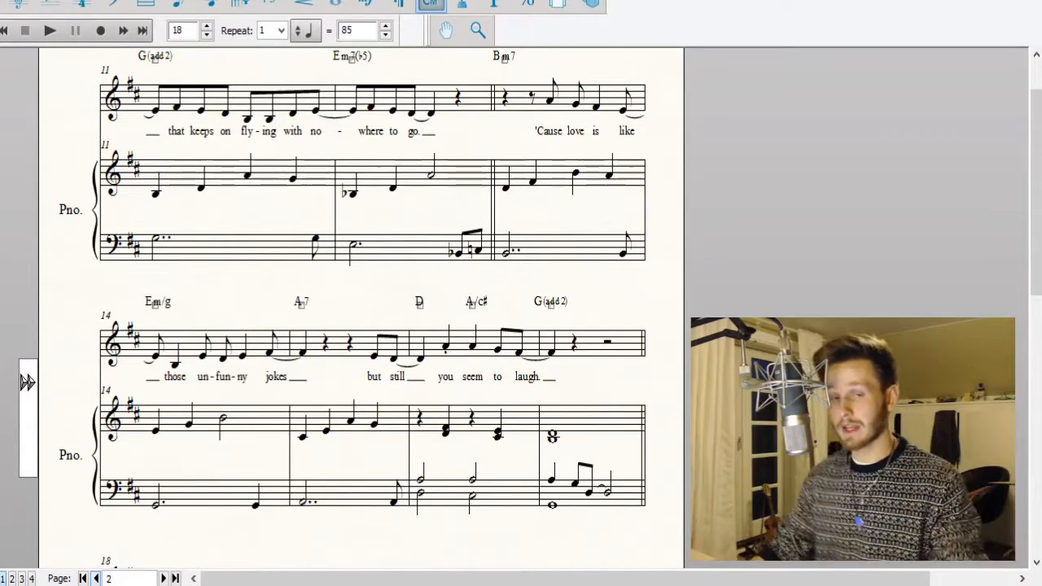
{"action": "scroll", "coordinate": [627, 459], "scroll_direction": "down", "scroll_amount": 3}
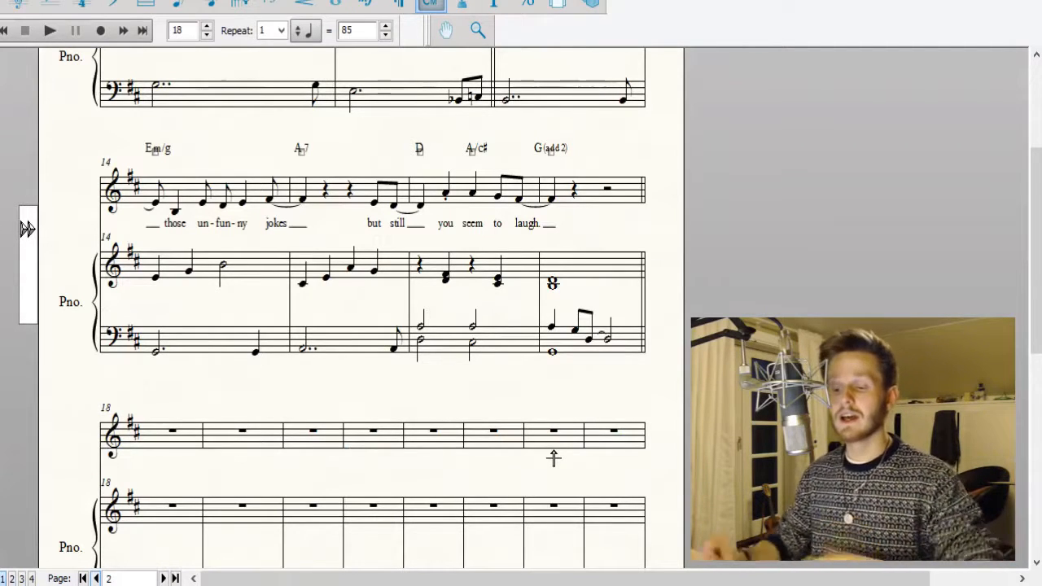
{"action": "left_click", "coordinate": [209, 5]}
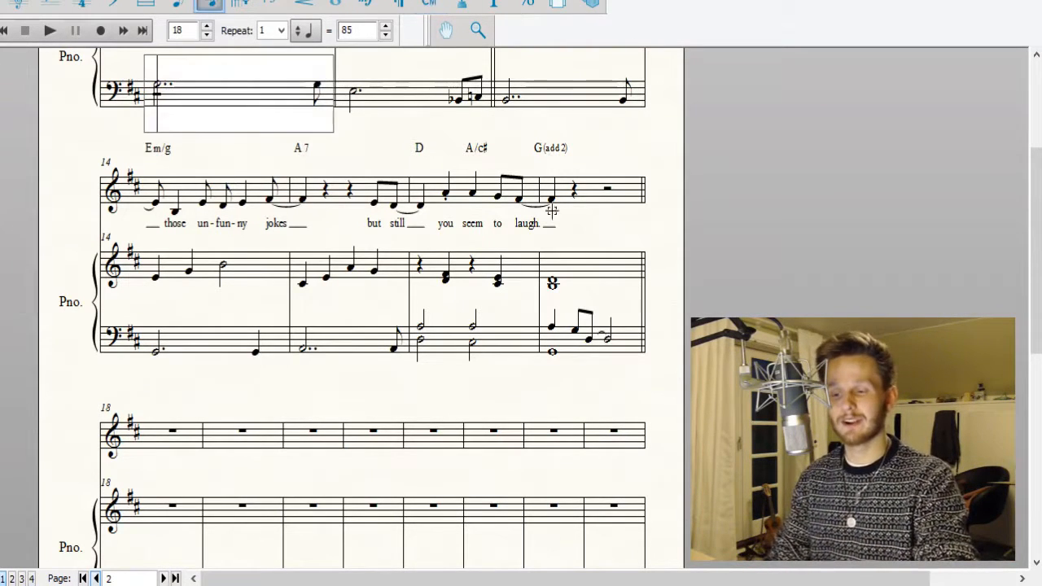
{"action": "scroll", "coordinate": [728, 212], "scroll_direction": "down", "scroll_amount": 1}
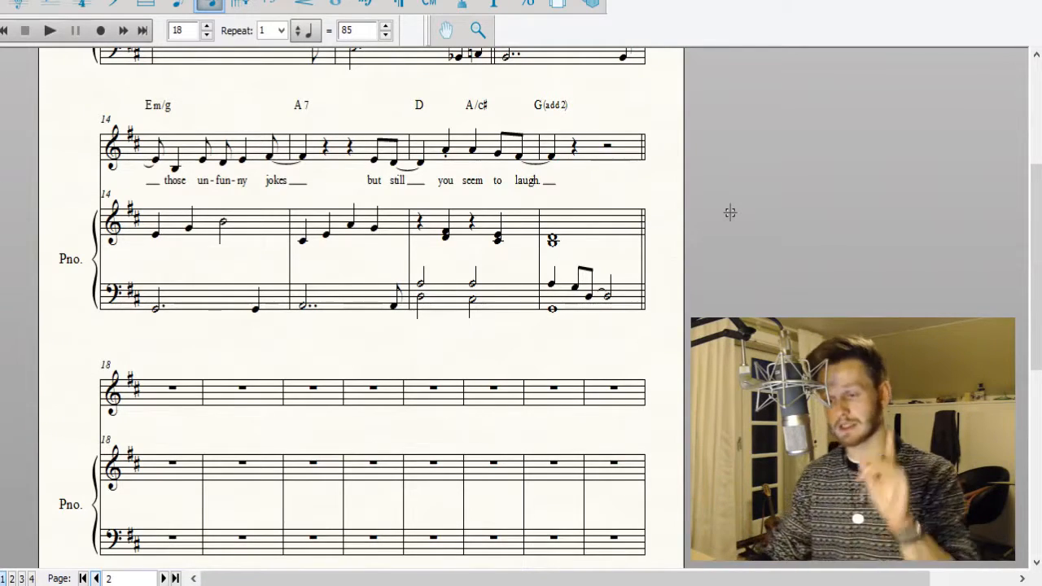
{"action": "scroll", "coordinate": [537, 318], "scroll_direction": "up", "scroll_amount": 5}
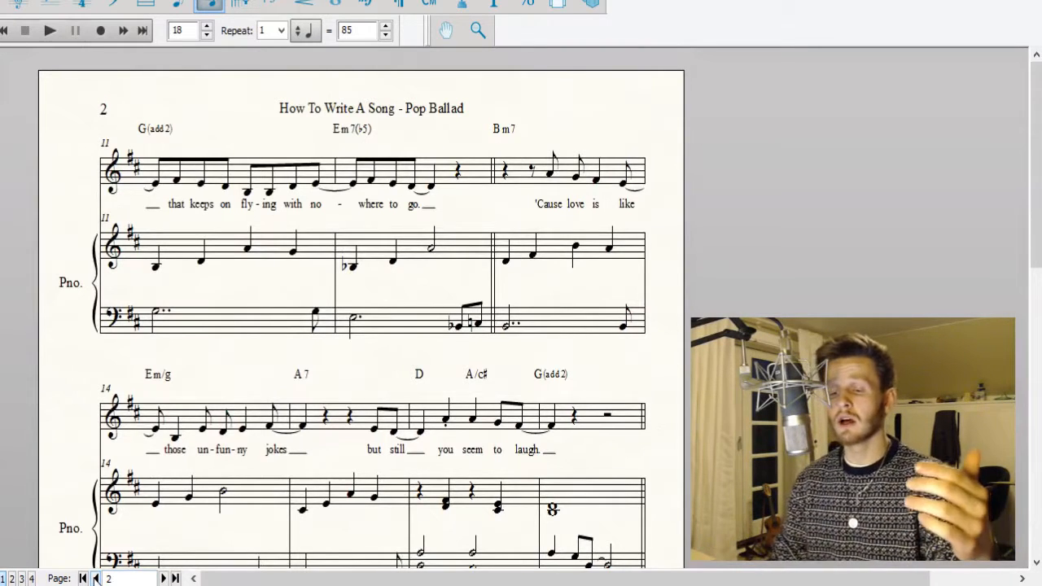
{"action": "left_click", "coordinate": [96, 578]}
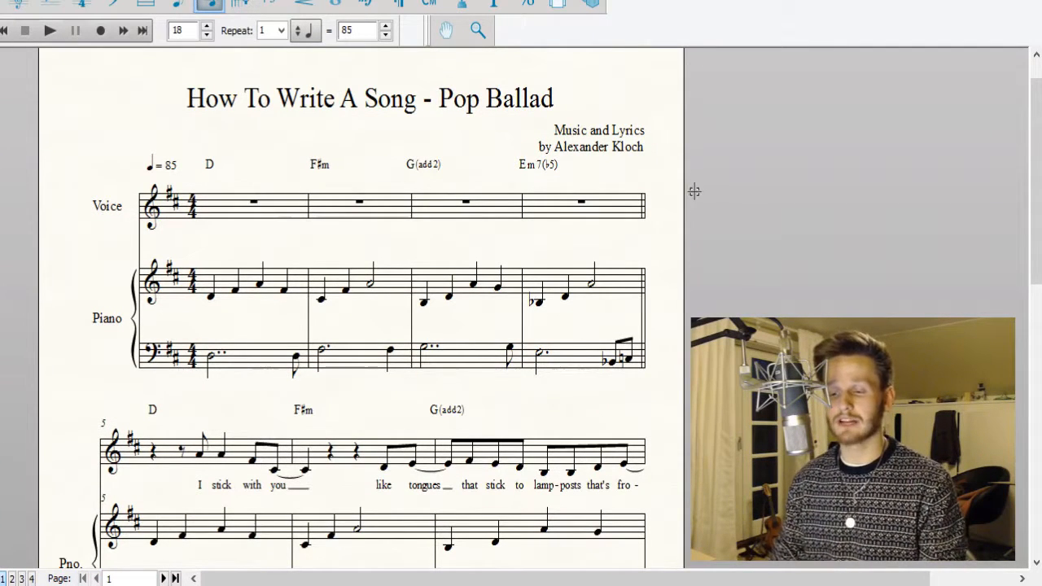
{"action": "left_click", "coordinate": [163, 578]}
{"action": "scroll", "coordinate": [247, 497], "scroll_direction": "down", "scroll_amount": 5}
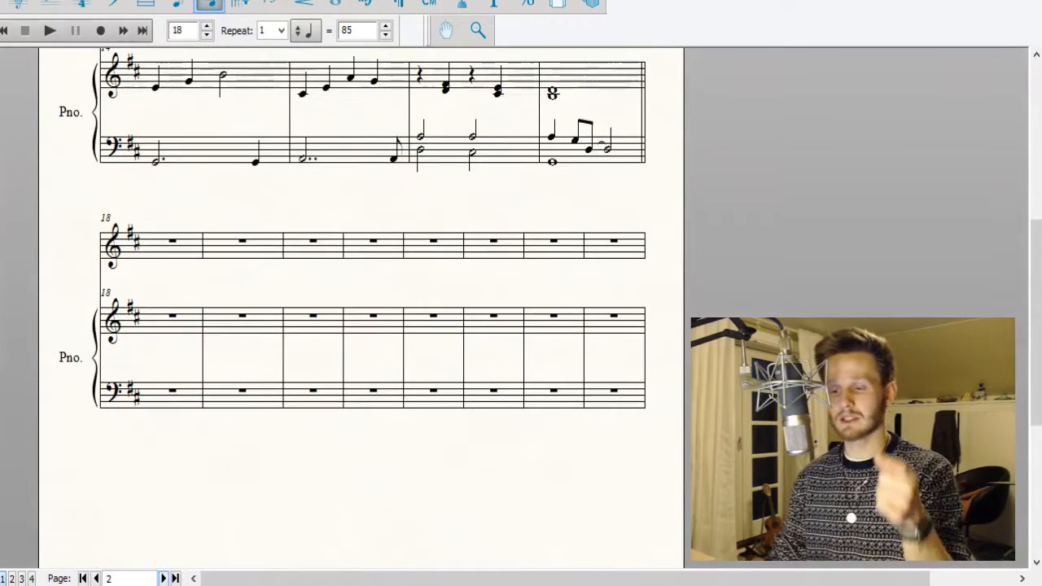
Enter the chord symbols D, F♯m, G(add2) and Em7(♭5) above the voice staff, starting at measure 18.
{"action": "left_click", "coordinate": [430, 4]}
{"action": "left_click", "coordinate": [139, 226]}
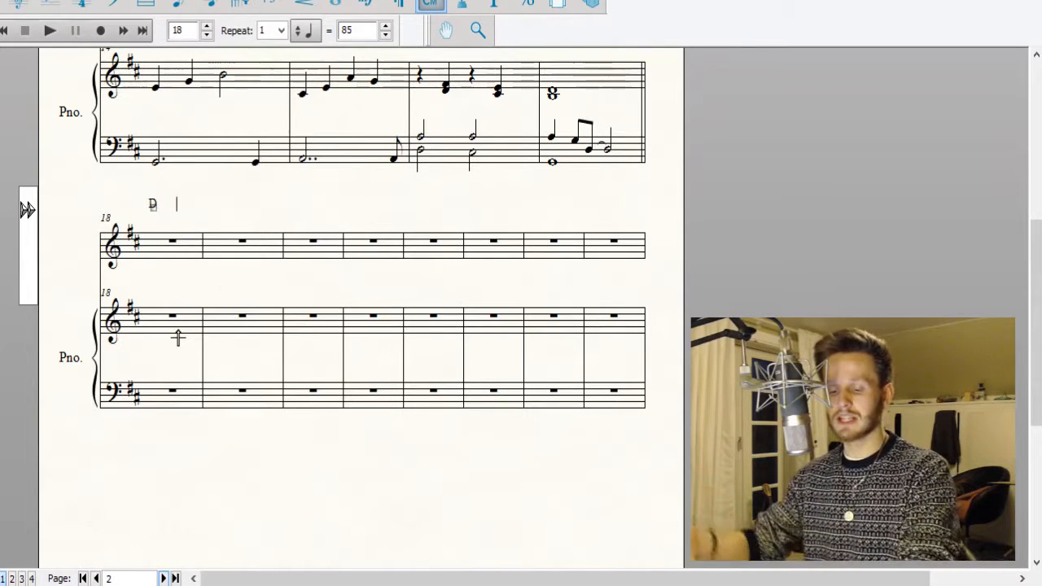
{"action": "type", "text": "F#m"}
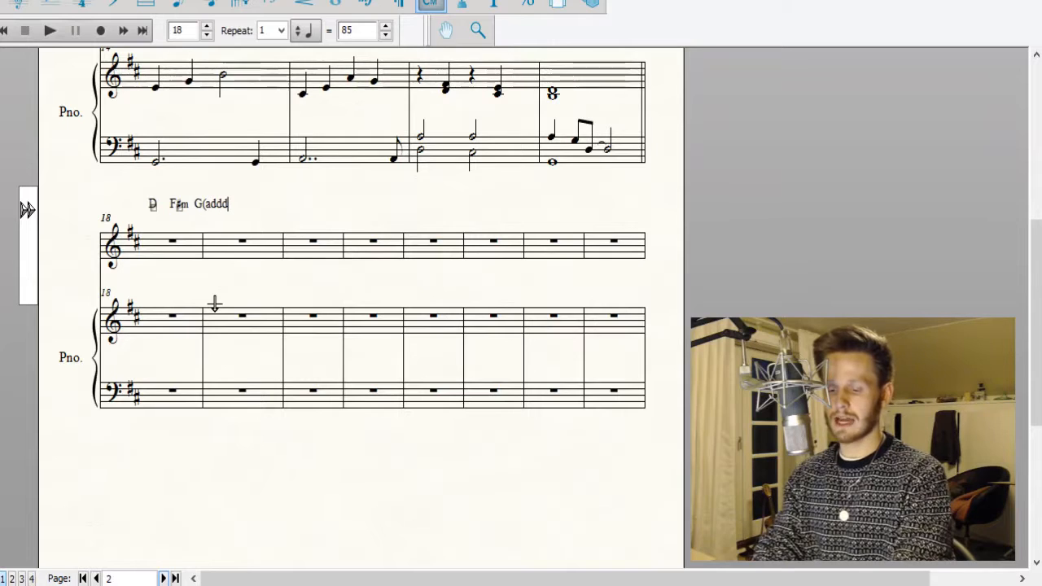
{"action": "key", "text": "space"}
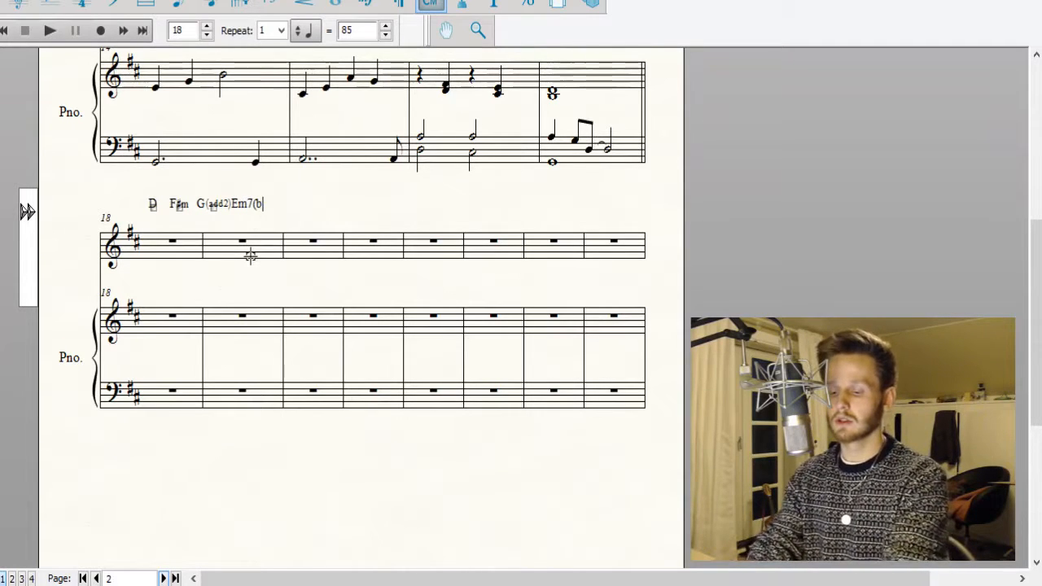
{"action": "type", "text": "5)"}
{"action": "left_click", "coordinate": [751, 260]}
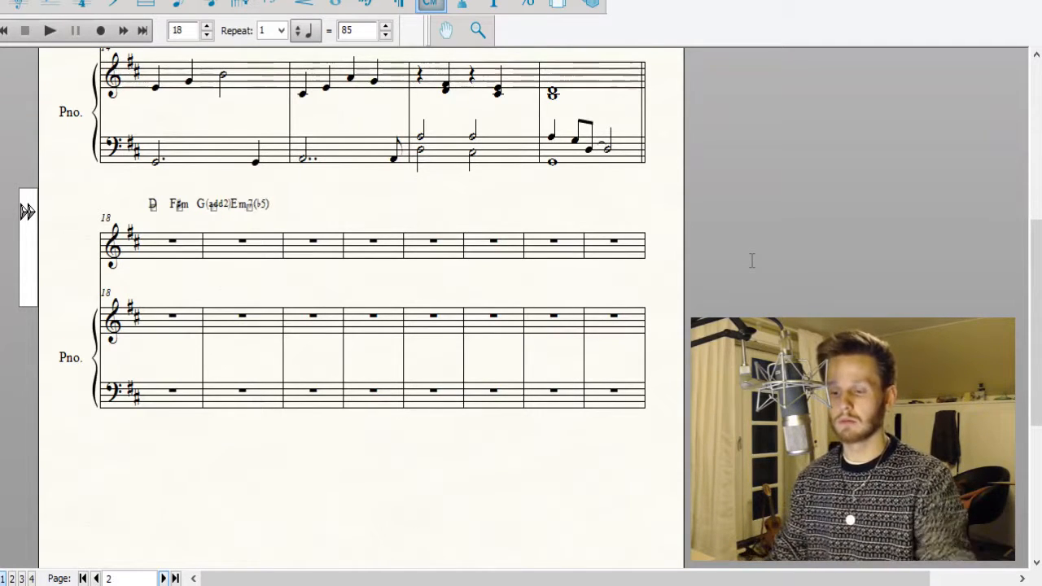
Widen measure 18 to give the chord symbols more room.
{"action": "left_click", "coordinate": [144, 5]}
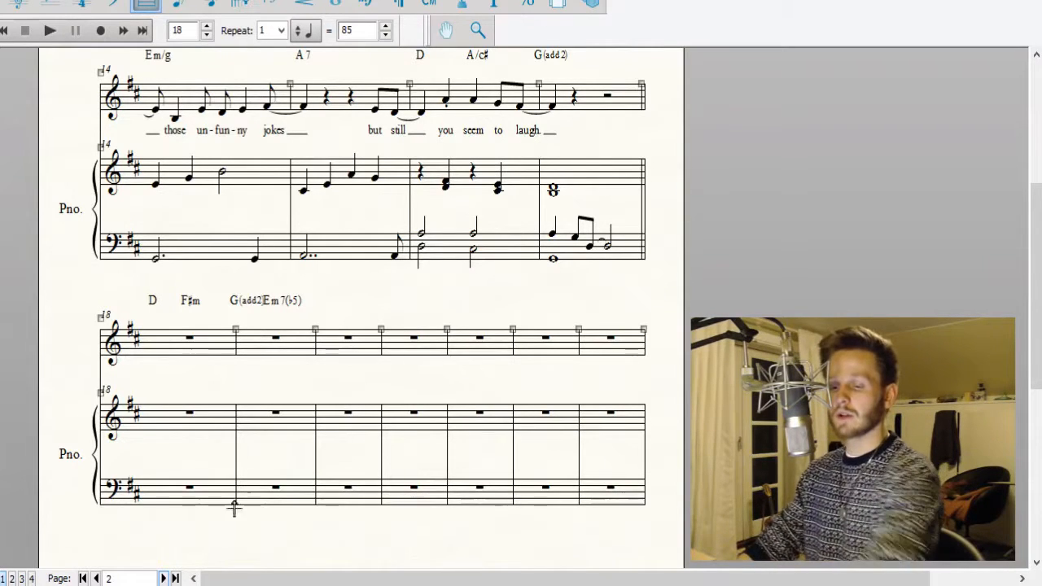
{"action": "left_click", "coordinate": [211, 5]}
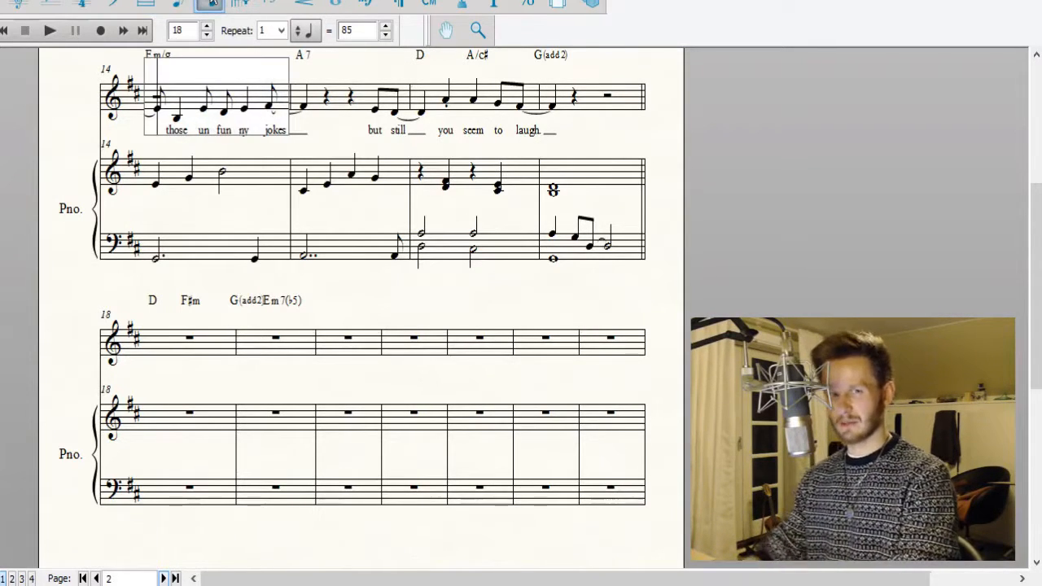
{"action": "left_click", "coordinate": [383, 357]}
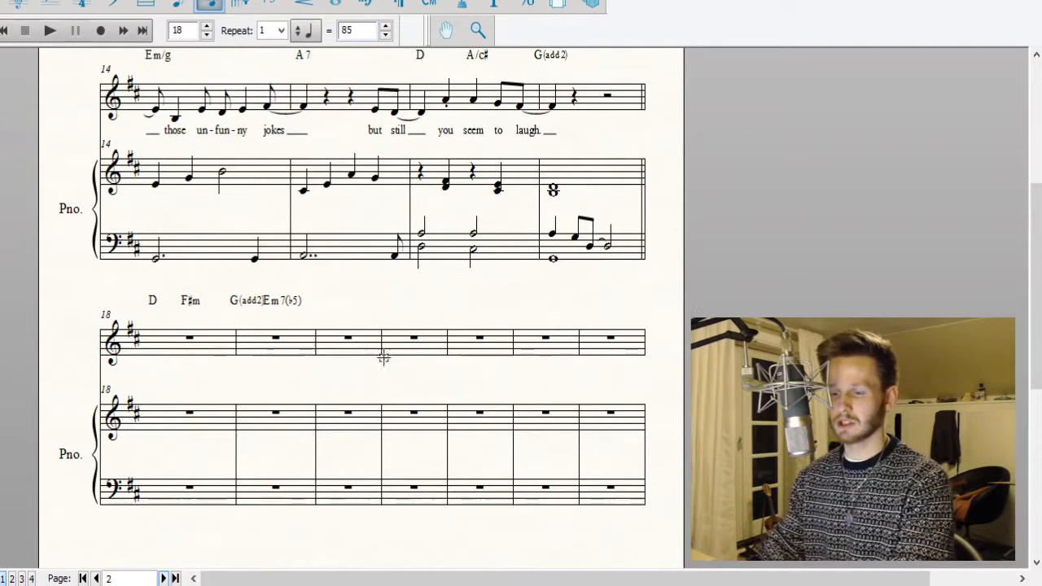
Write a half note D, a dotted quarter F♯ and an eighth G in the piano's bass staff in measure 18.
{"action": "left_click", "coordinate": [175, 489]}
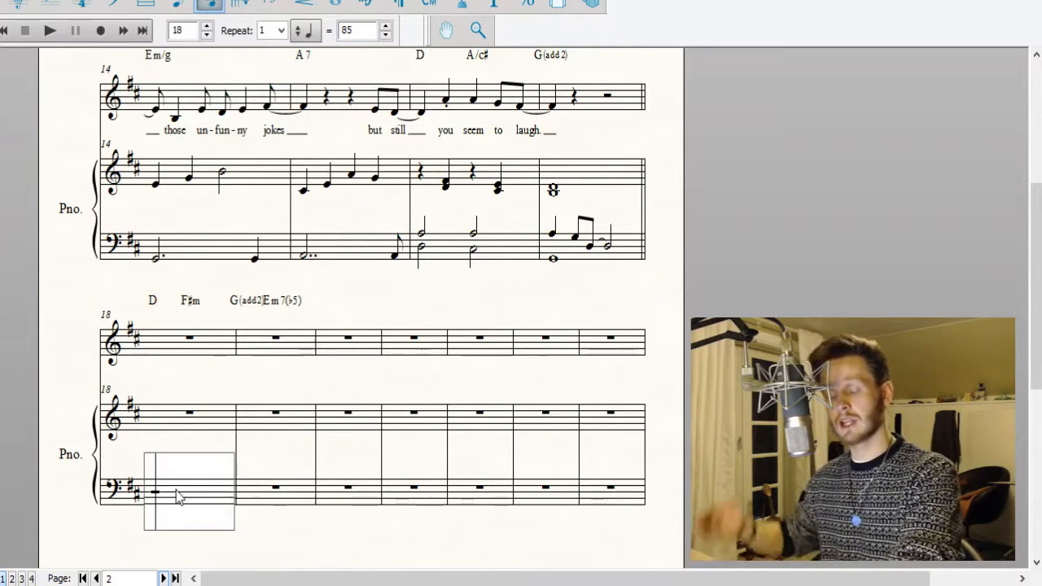
{"action": "key", "text": "6"}
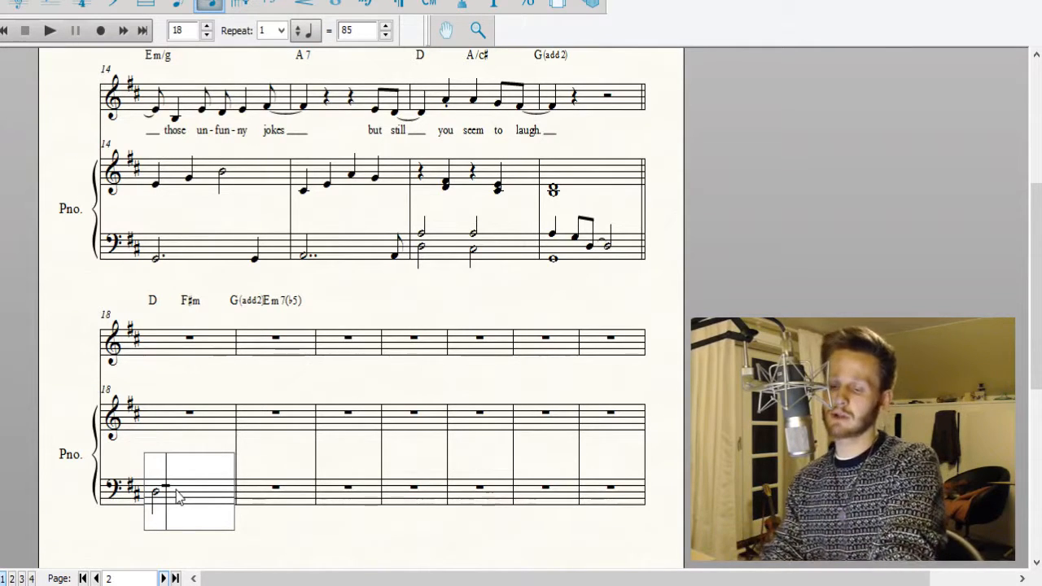
{"action": "key", "text": "6"}
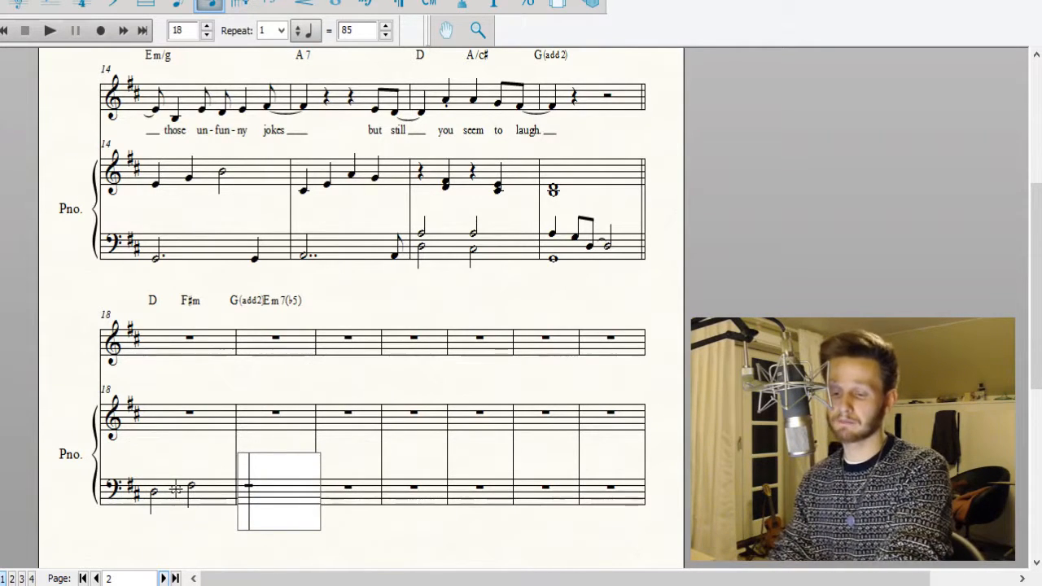
{"action": "key", "text": "Left"}
{"action": "key", "text": "Left"}
{"action": "key", "text": "5"}
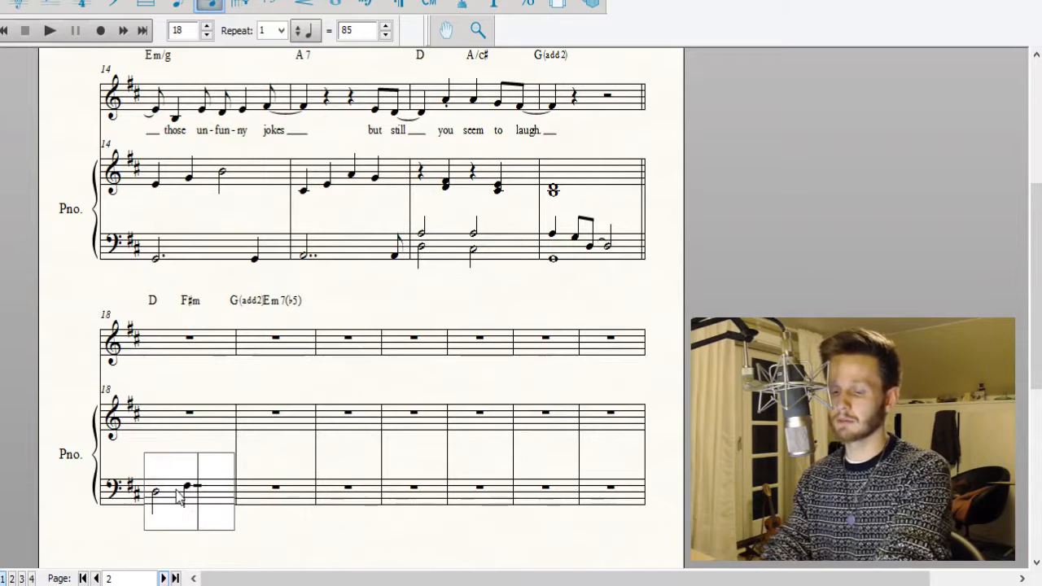
{"action": "key", "text": "4"}
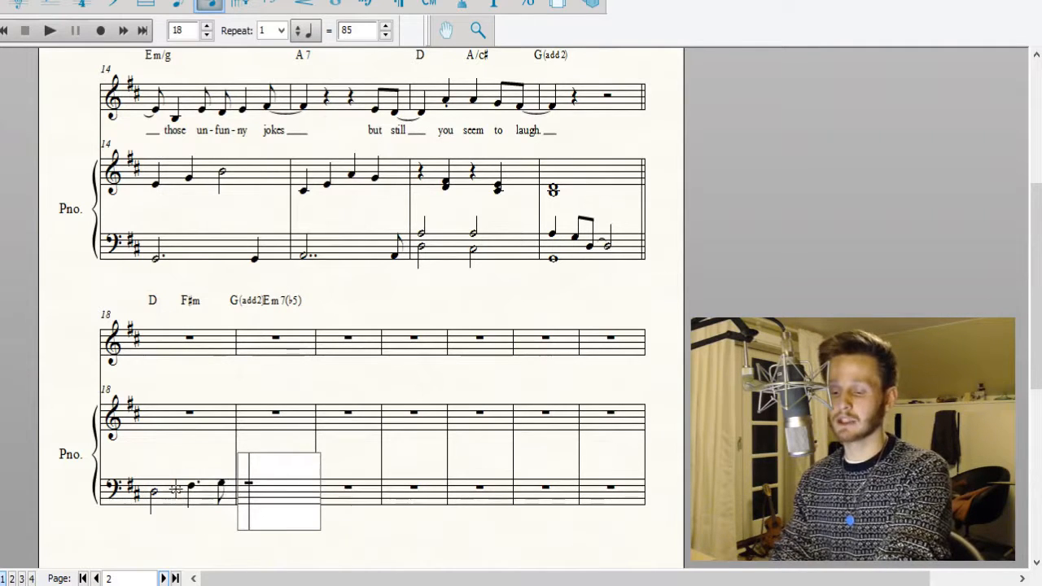
Fill the piano's bass staff in measure 19 with a half note G tied from measure 18 and a half note E.
{"action": "key", "text": "6"}
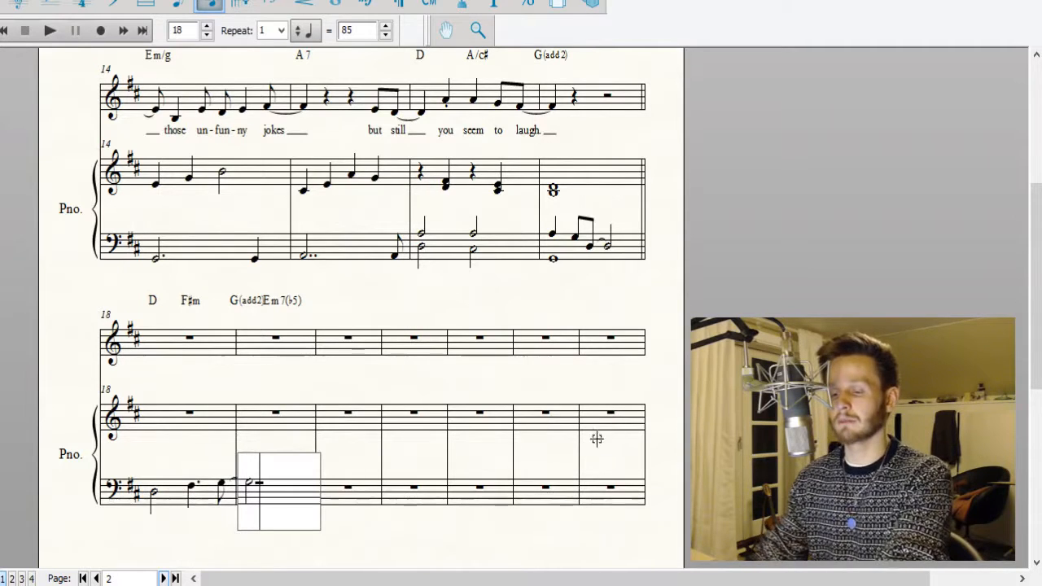
{"action": "left_click", "coordinate": [748, 423]}
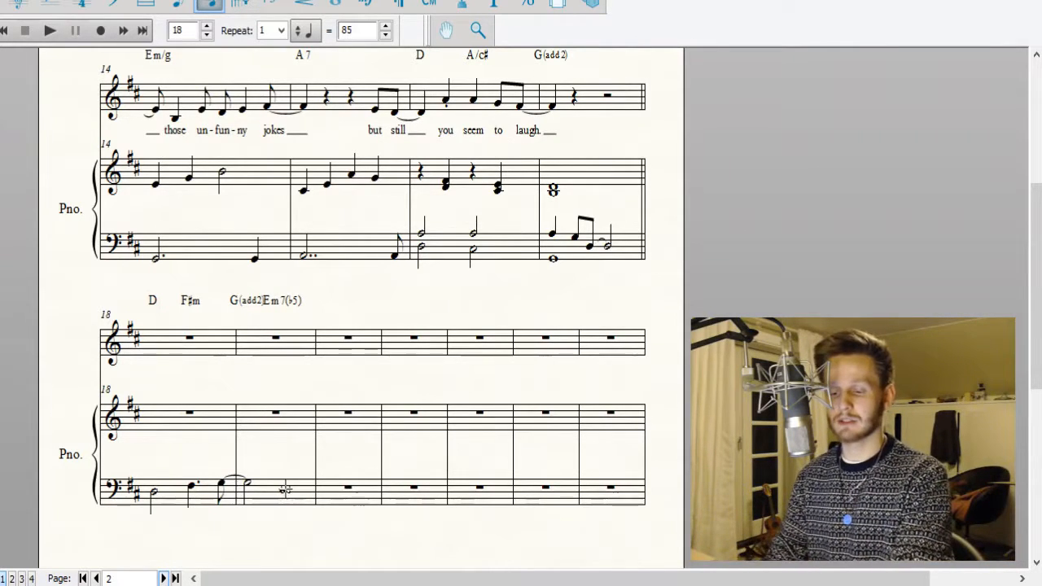
{"action": "left_click", "coordinate": [285, 489]}
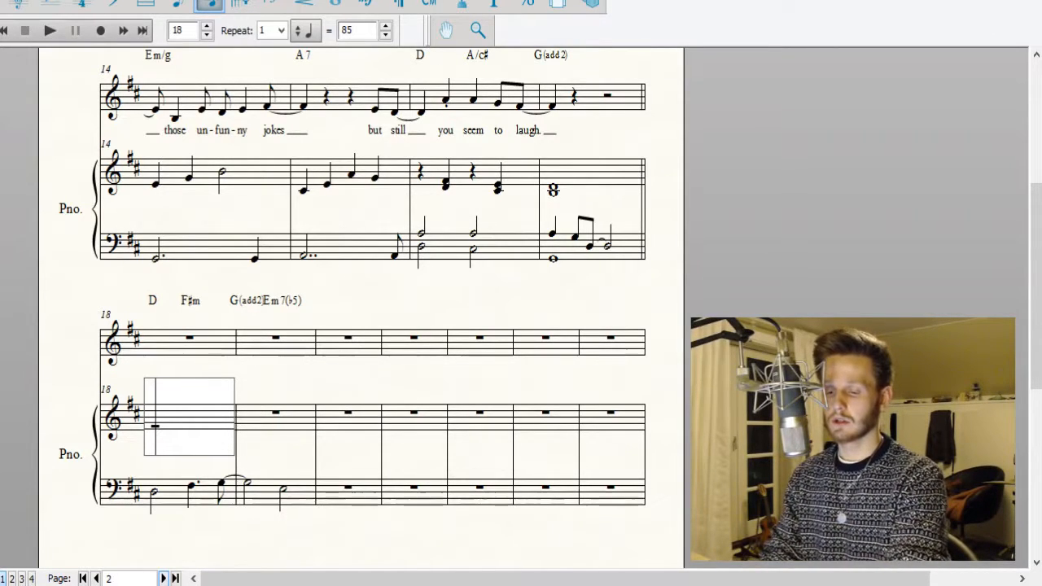
Enter the right-hand piano chords for measures 18 and 19, starting with a half-note D over A.
{"action": "key", "text": "6"}
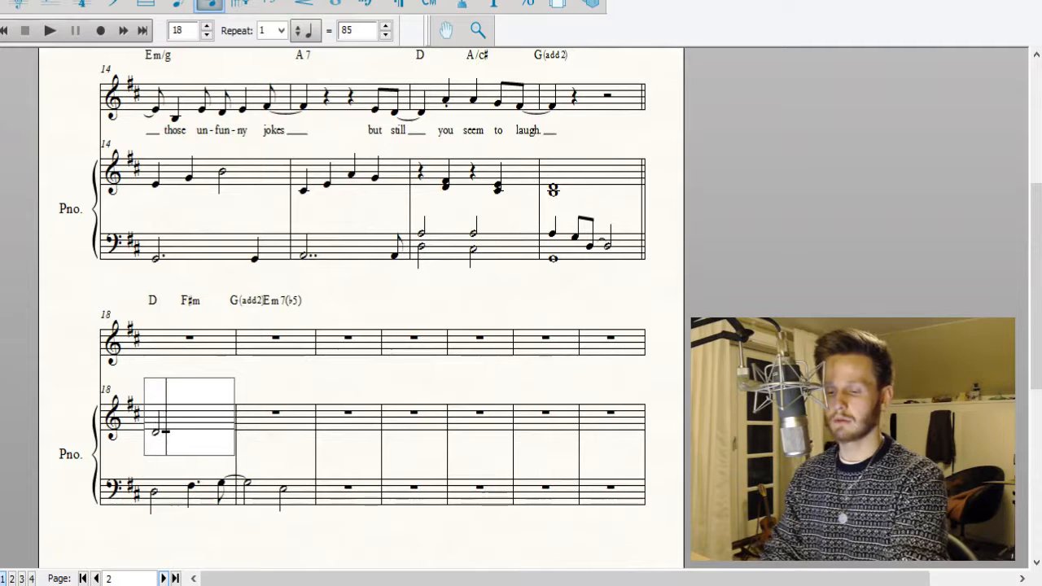
{"action": "key", "text": "Left"}
{"action": "key", "text": "Down"}
{"action": "key", "text": "Down"}
{"action": "key", "text": "Down"}
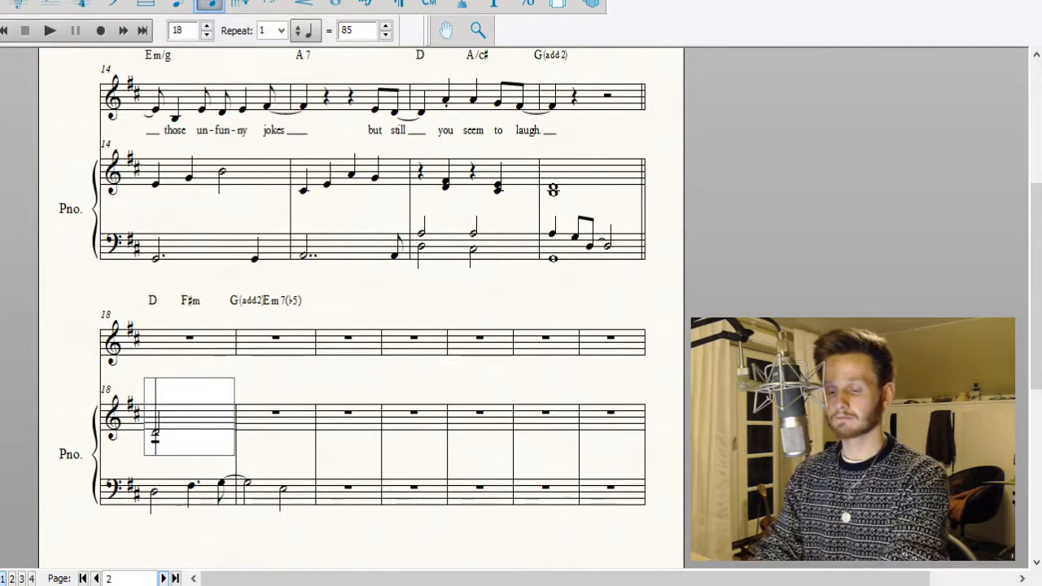
{"action": "key", "text": "Return"}
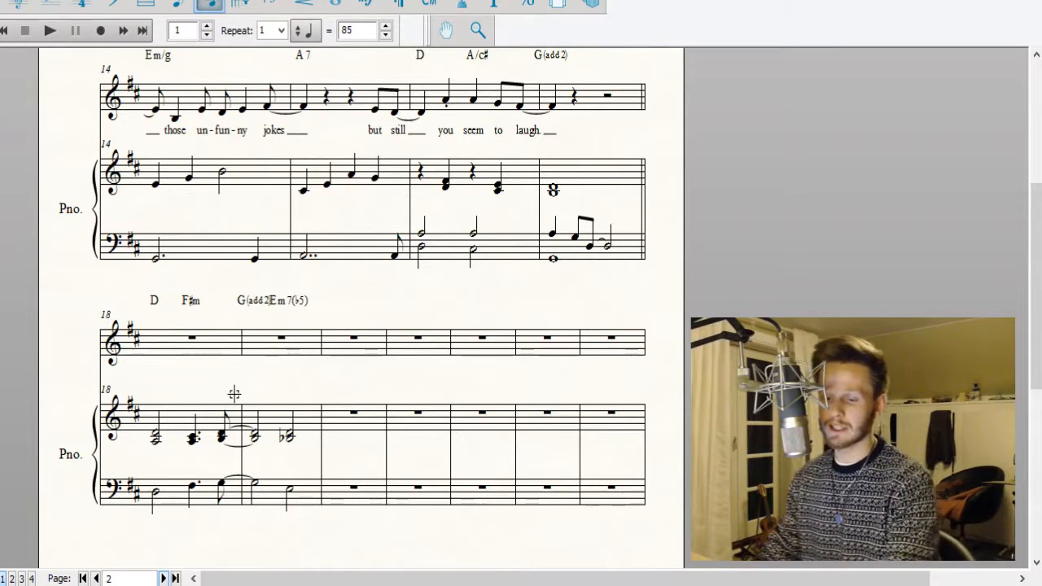
Add quarter notes F♯, D and F♯ as a second layer in the piano's treble staff in measure 18.
{"action": "left_click", "coordinate": [168, 429]}
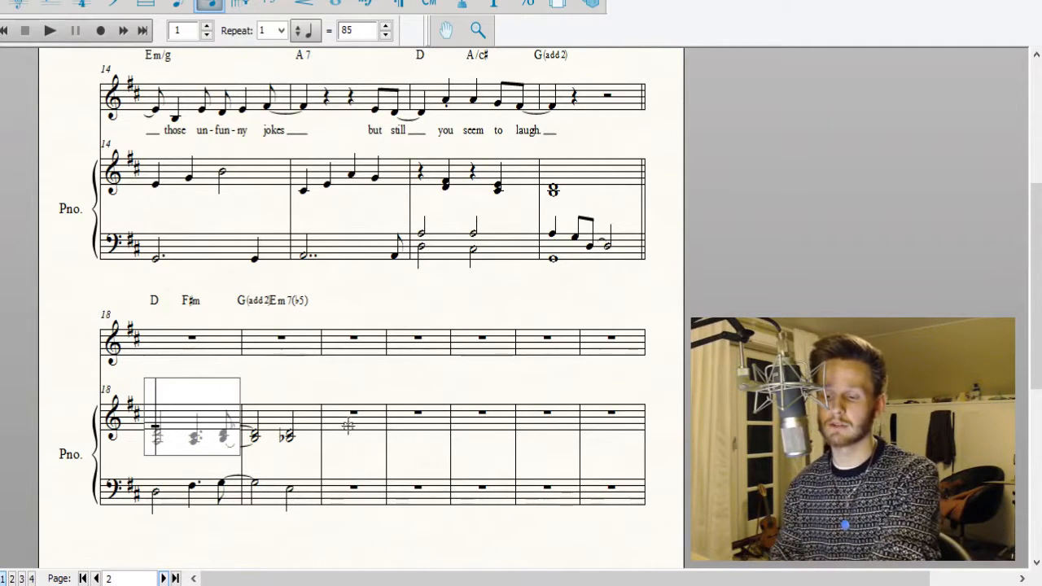
{"action": "left_click", "coordinate": [426, 385]}
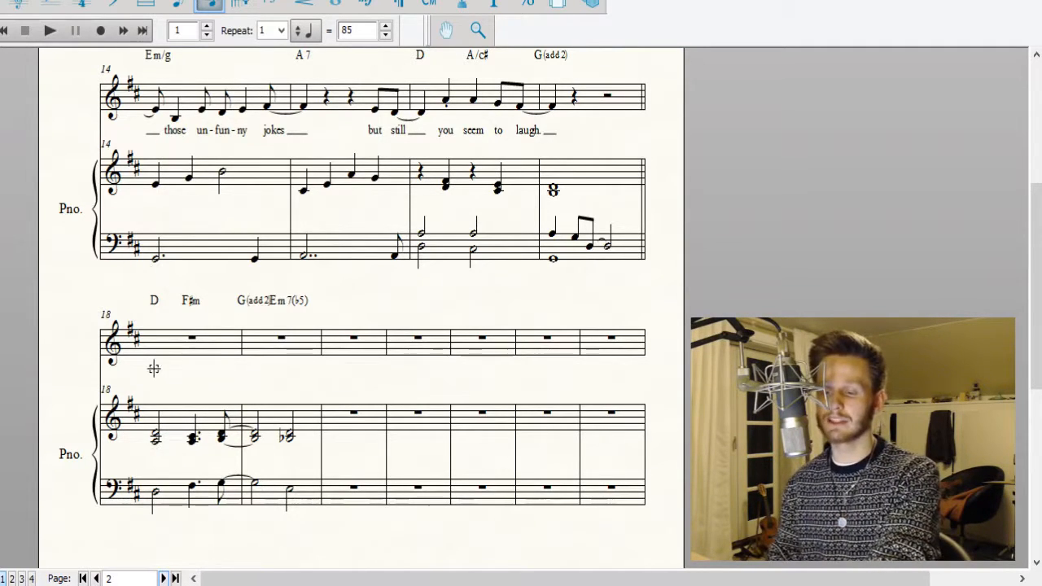
{"action": "left_click", "coordinate": [167, 428]}
{"action": "key", "text": "Up"}
{"action": "key", "text": "Up"}
{"action": "key", "text": "5"}
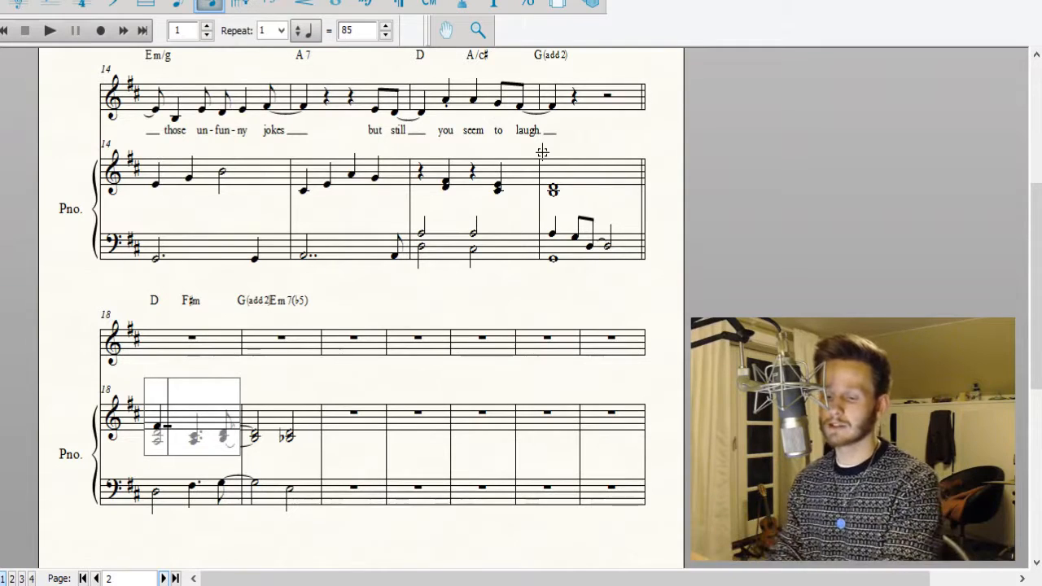
{"action": "key", "text": "Down"}
{"action": "key", "text": "Down"}
{"action": "key", "text": "5"}
{"action": "key", "text": "Up"}
{"action": "key", "text": "Up"}
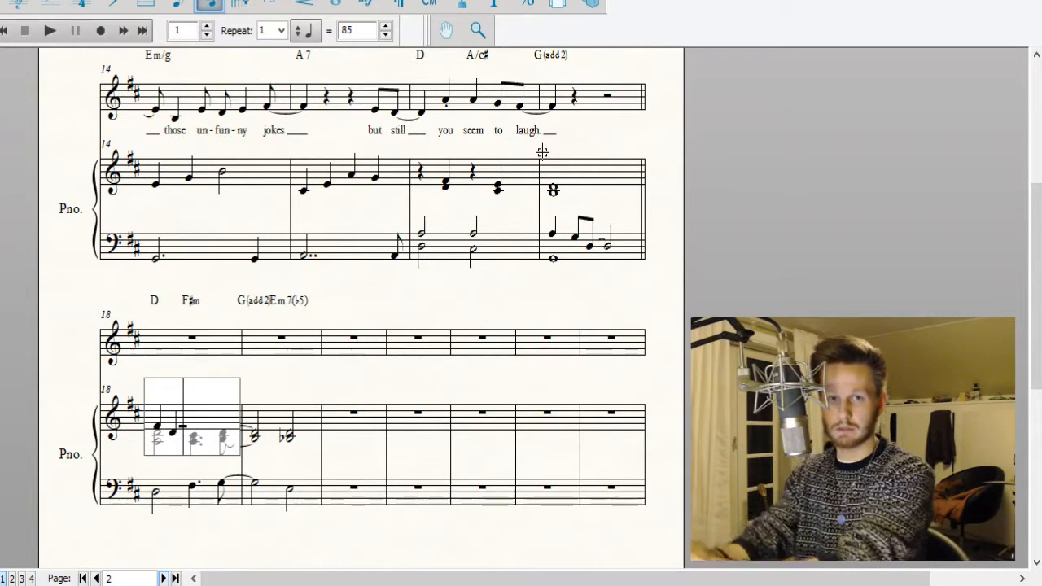
{"action": "key", "text": "5"}
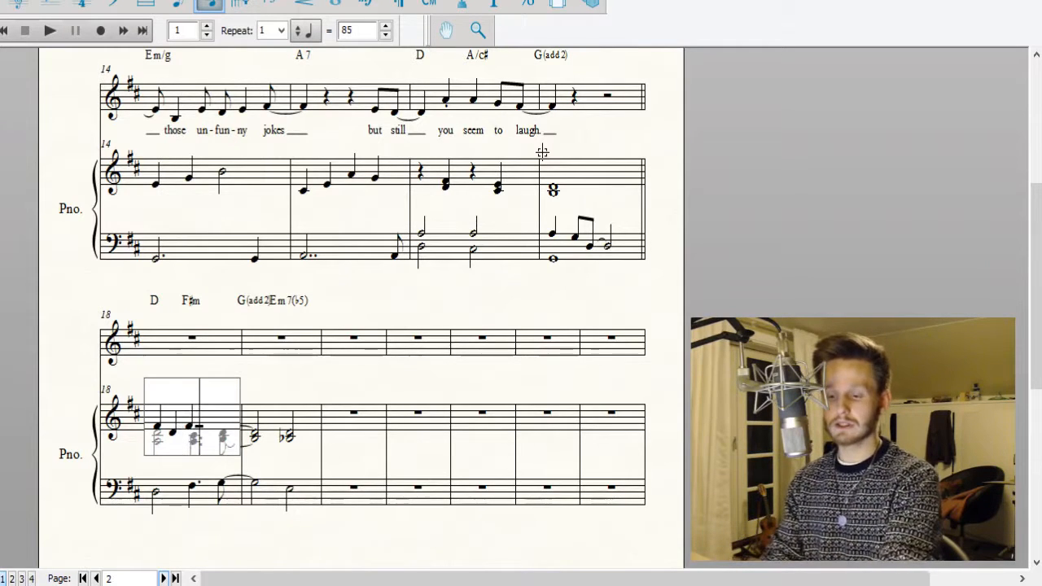
Complete the second-layer melody in measure 18 with eighth notes F♯ and A.
{"action": "key", "text": "Left"}
{"action": "key", "text": "Left"}
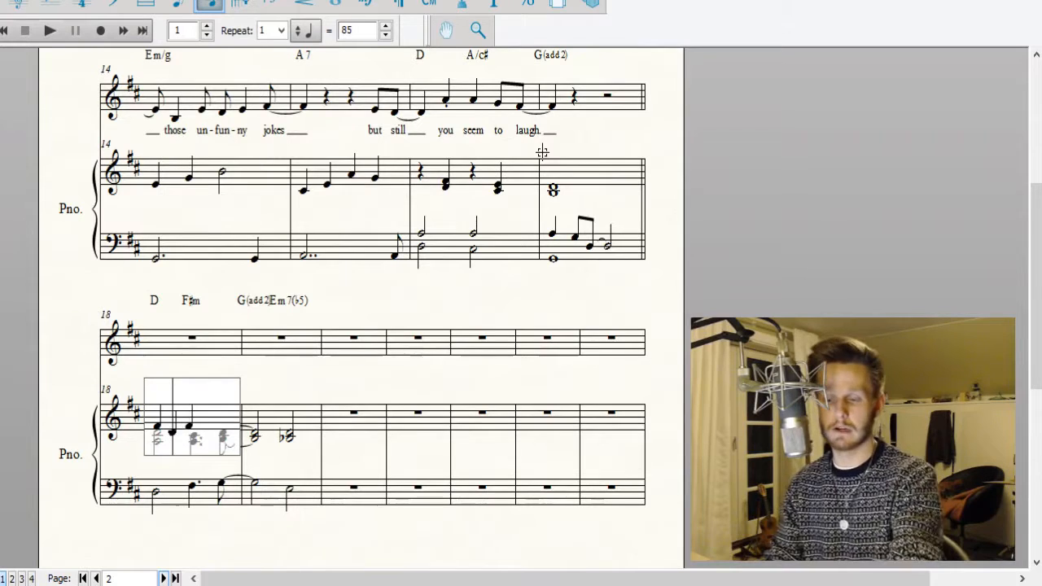
{"action": "key", "text": "Right"}
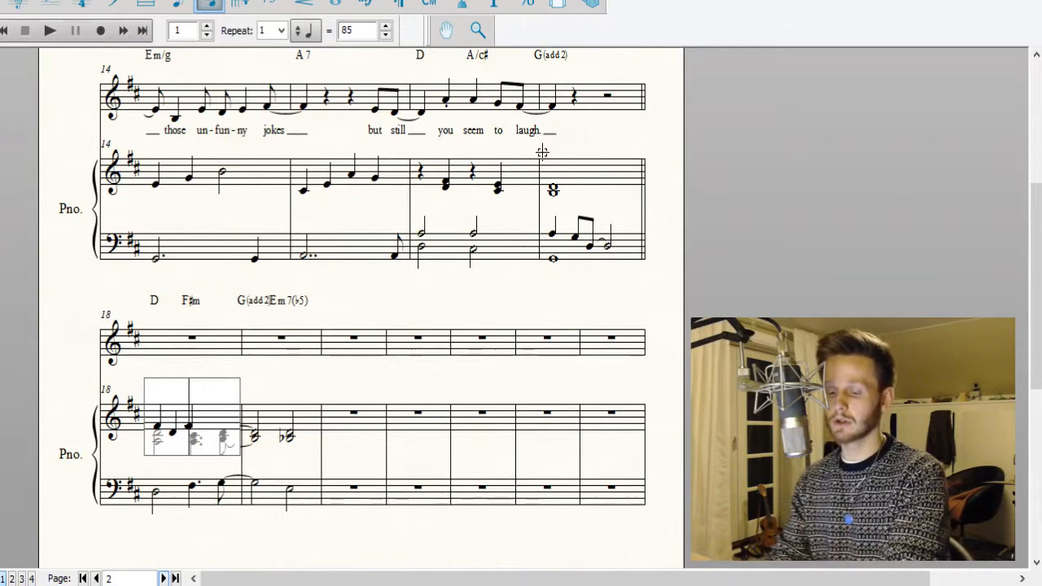
{"action": "key", "text": "Right"}
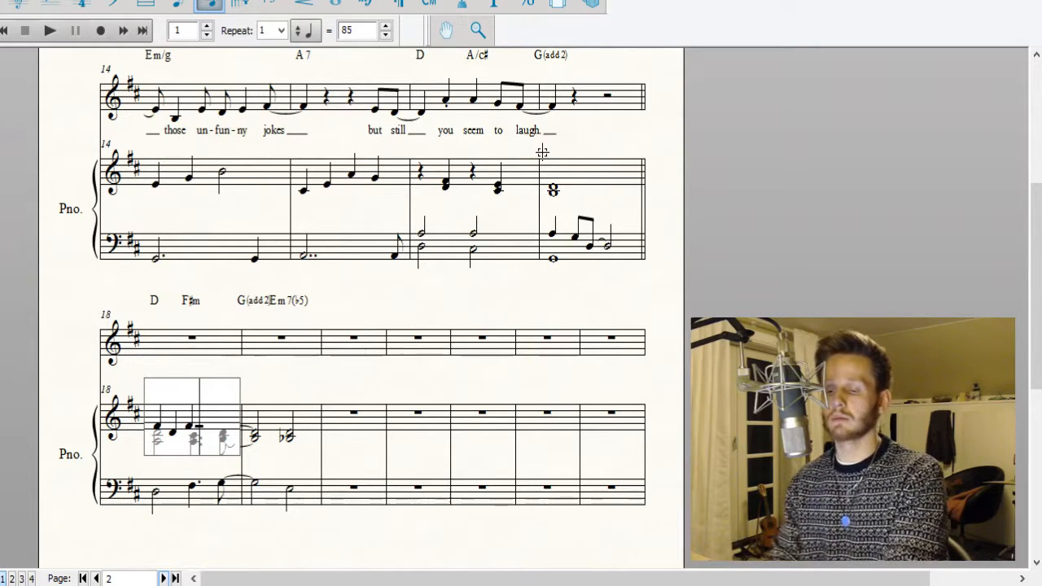
{"action": "key", "text": "4"}
{"action": "key", "text": "Up"}
{"action": "key", "text": "Up"}
{"action": "key", "text": "4"}
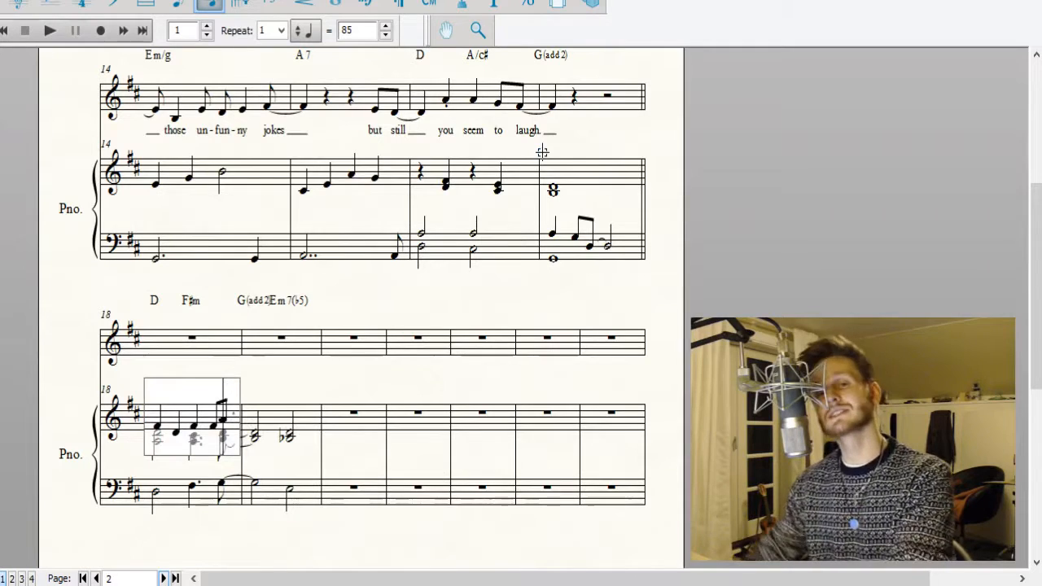
Begin the second-layer melody in measure 19 of the piano's treble staff with a tied eighth note A, an eighth note G and a quarter note D.
{"action": "key", "text": "Right"}
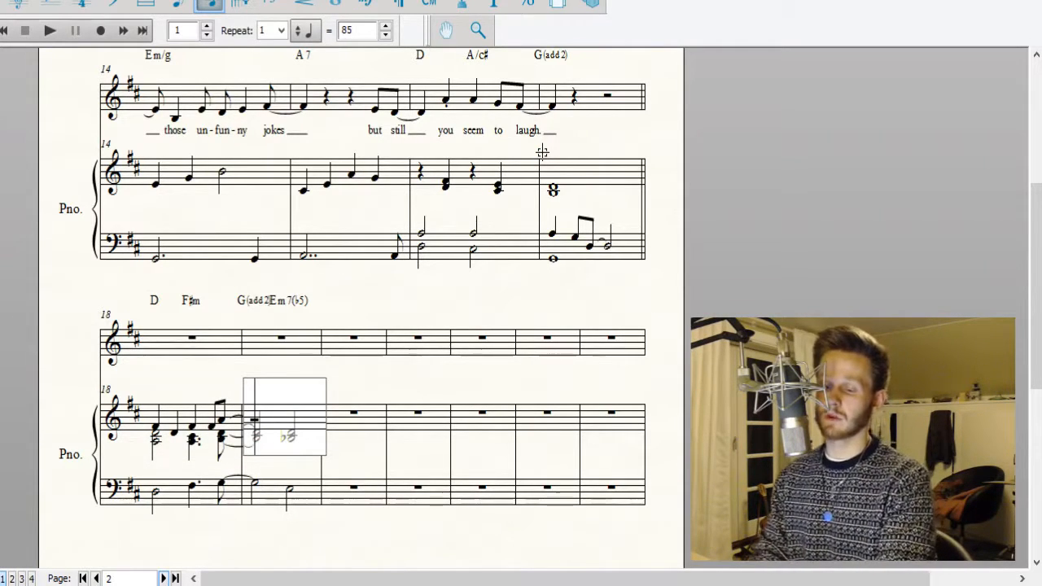
{"action": "key", "text": "4"}
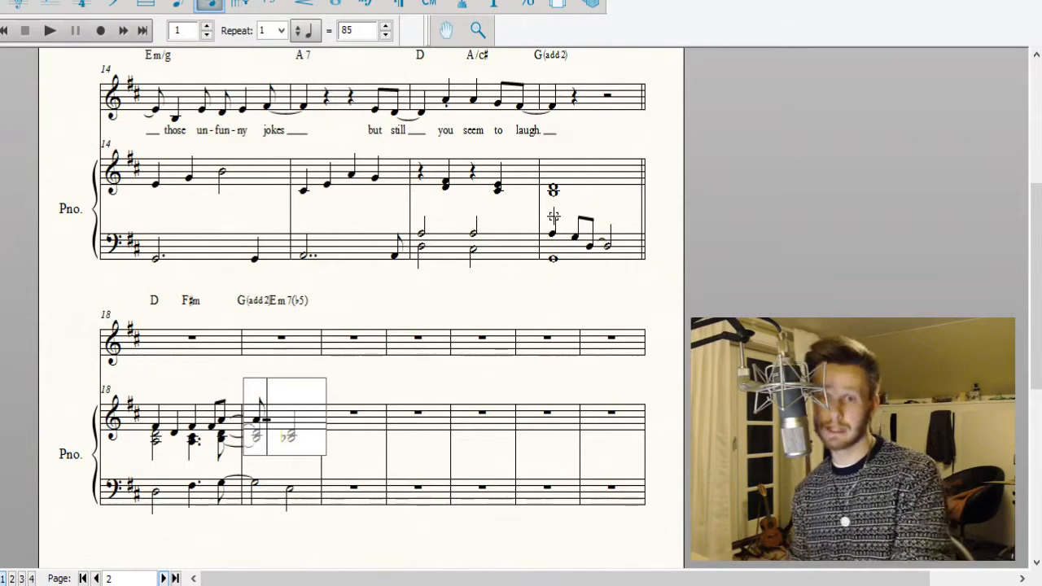
{"action": "left_click", "coordinate": [518, 299]}
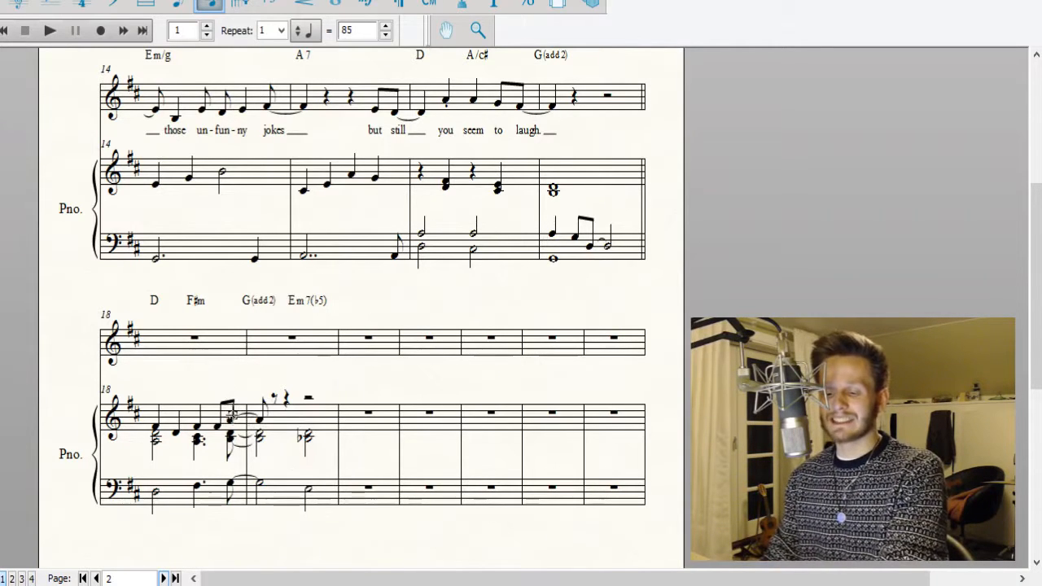
{"action": "left_click", "coordinate": [275, 420]}
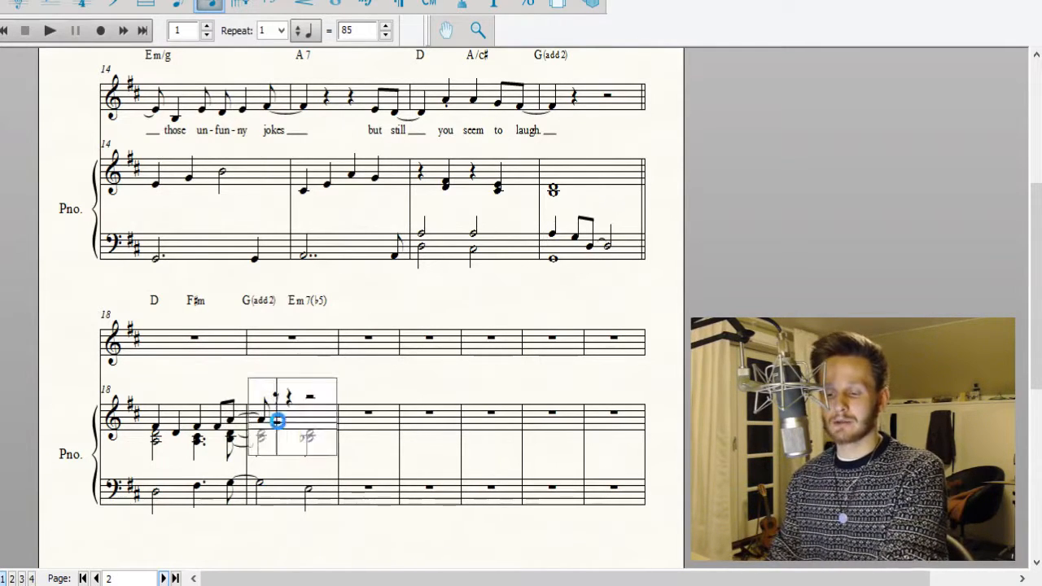
{"action": "key", "text": "Return"}
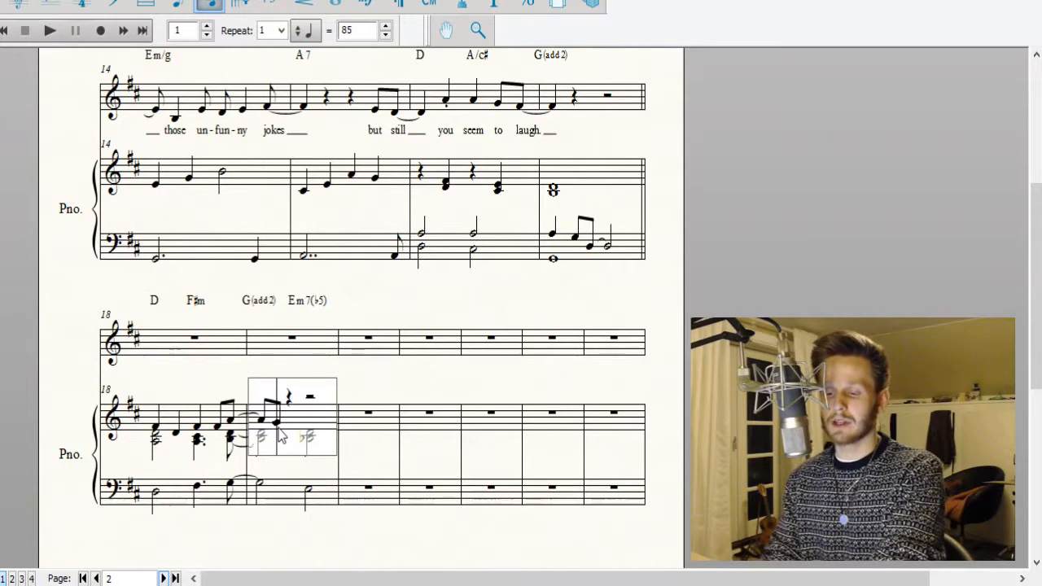
{"action": "key", "text": "Right"}
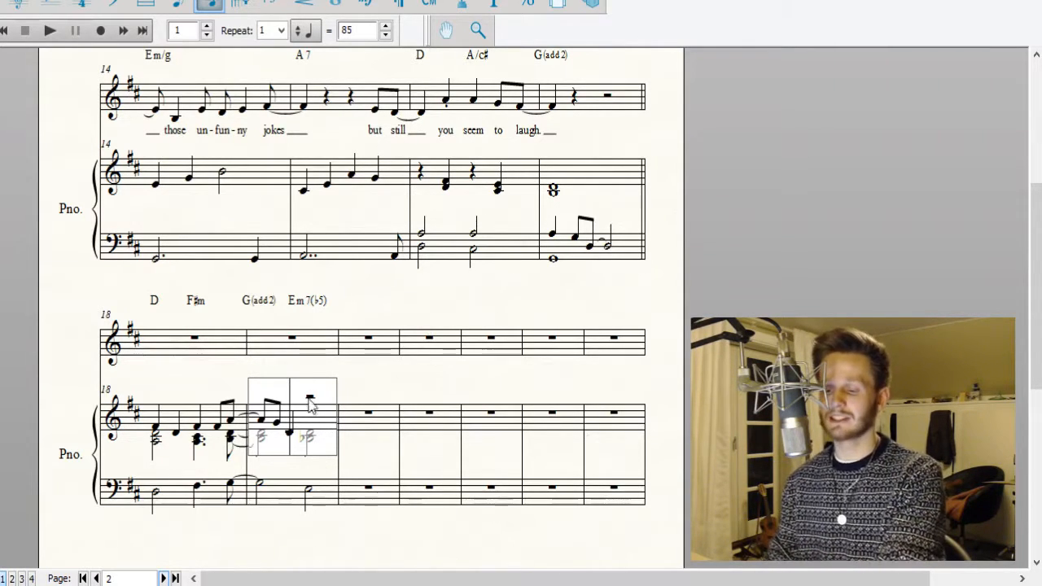
{"action": "left_click", "coordinate": [459, 370]}
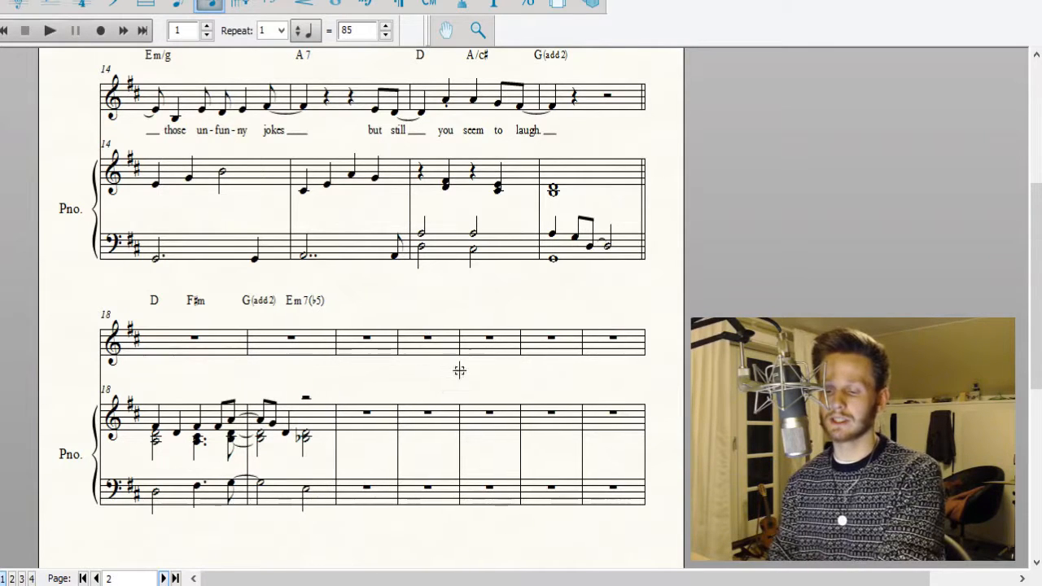
Replace the half rest in measure 19's second-layer piano melody with a half note G.
{"action": "left_click", "coordinate": [305, 490]}
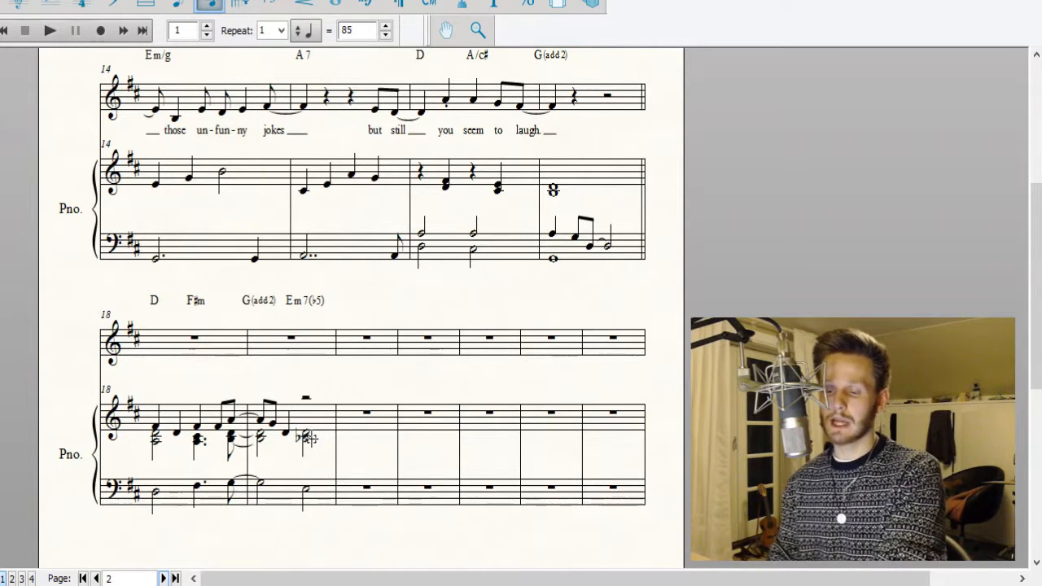
{"action": "left_click", "coordinate": [313, 436]}
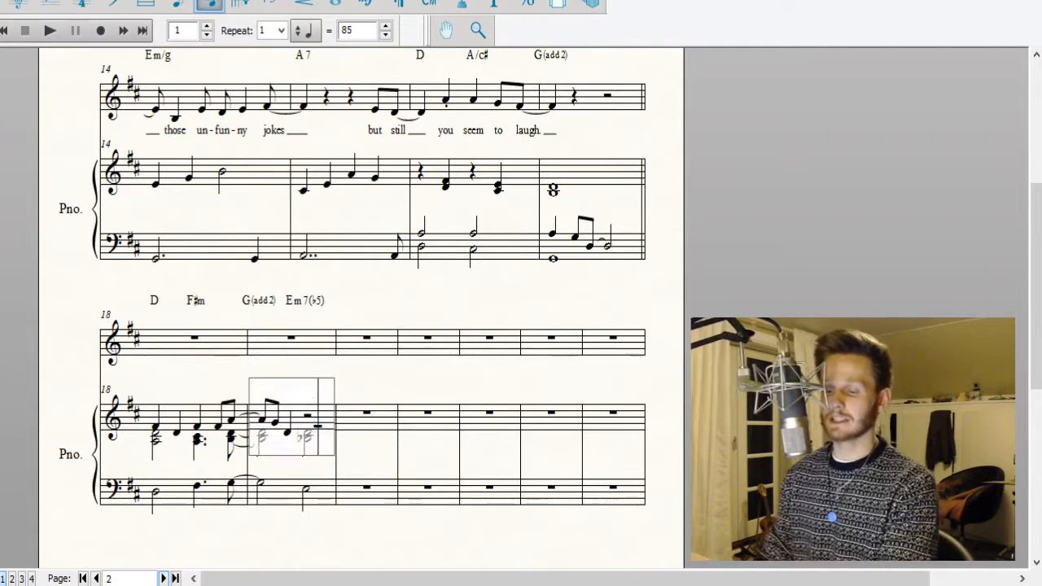
{"action": "key", "text": "Left"}
{"action": "key", "text": "Up"}
{"action": "key", "text": "Return"}
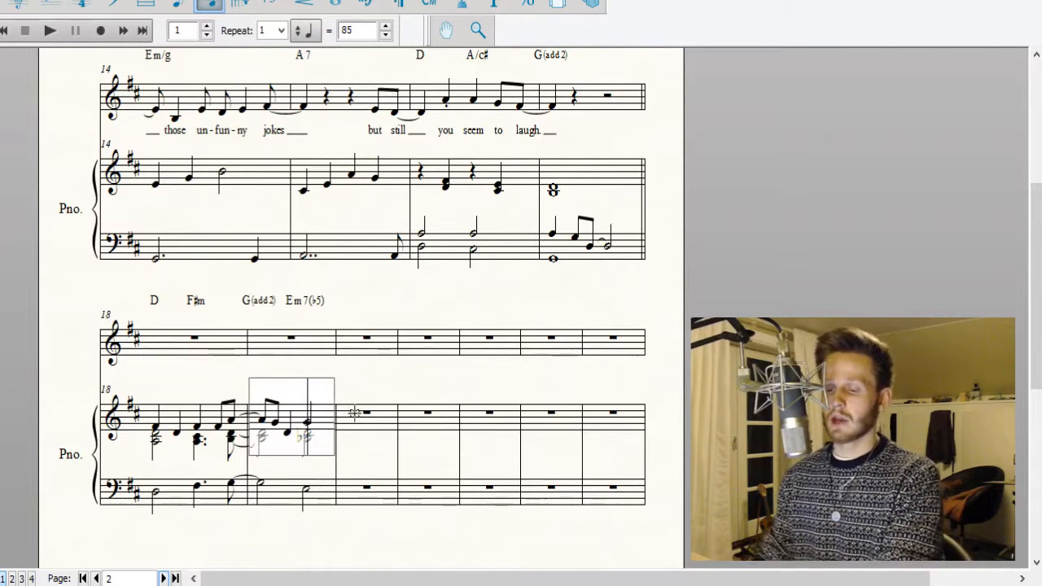
{"action": "left_click", "coordinate": [404, 391]}
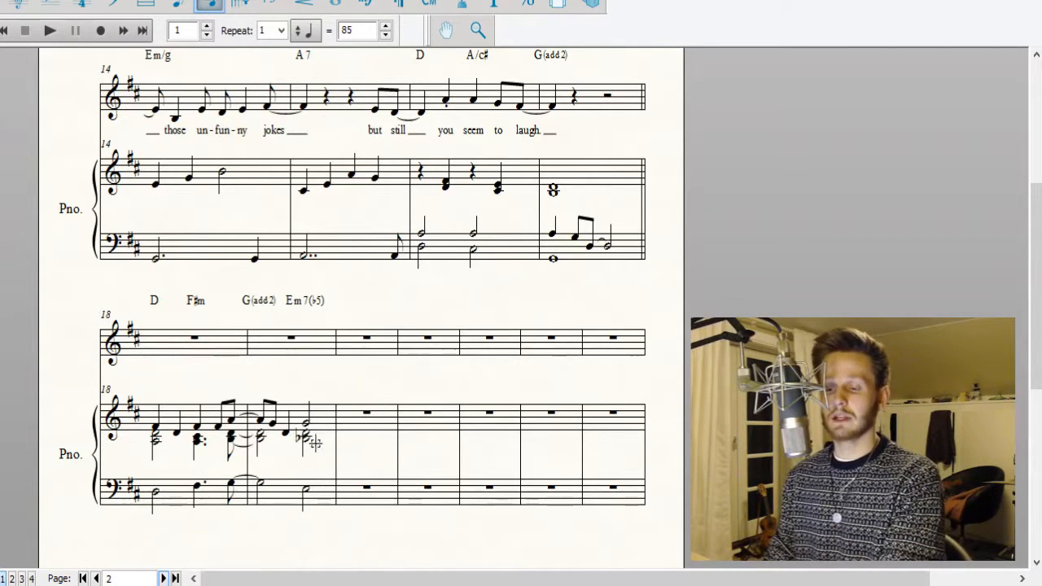
Change the half note E in the piano's bass staff in measure 19 to eighth notes E and D followed by a quarter note B♭.
{"action": "left_click", "coordinate": [309, 493]}
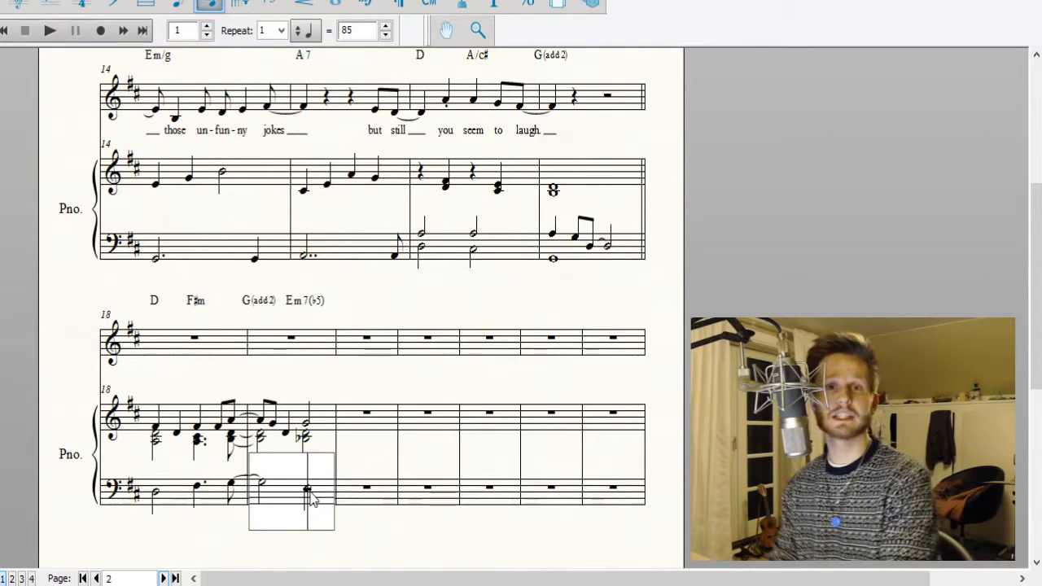
{"action": "key", "text": "4"}
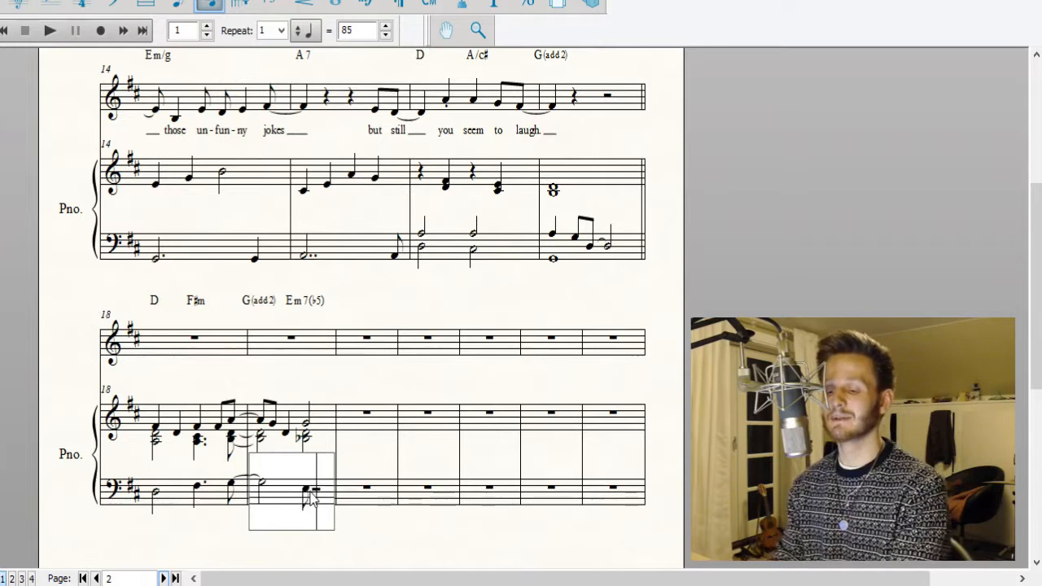
{"action": "key", "text": "Down"}
{"action": "key", "text": "4"}
{"action": "key", "text": "4"}
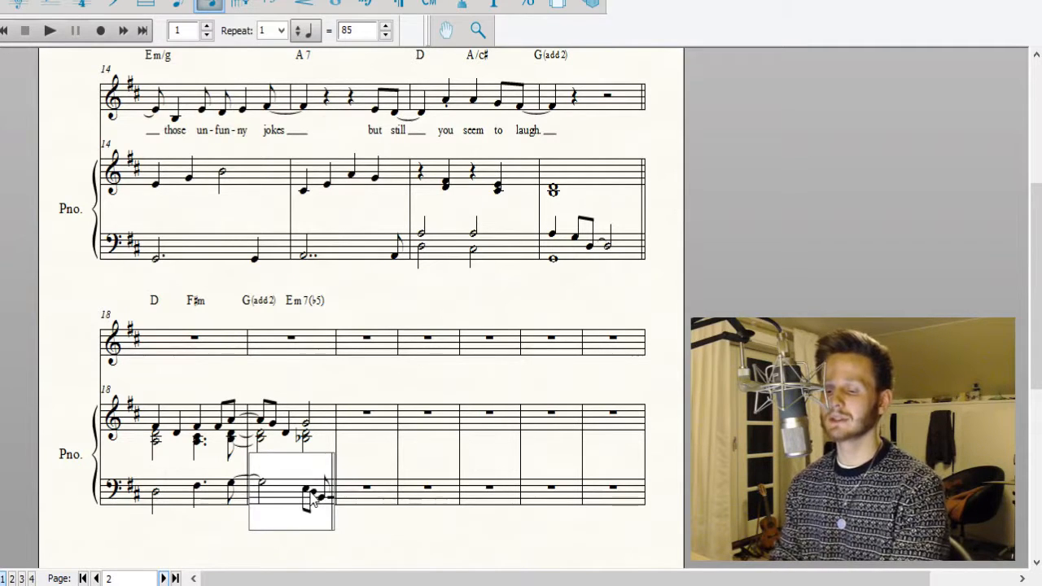
{"action": "key", "text": "Right"}
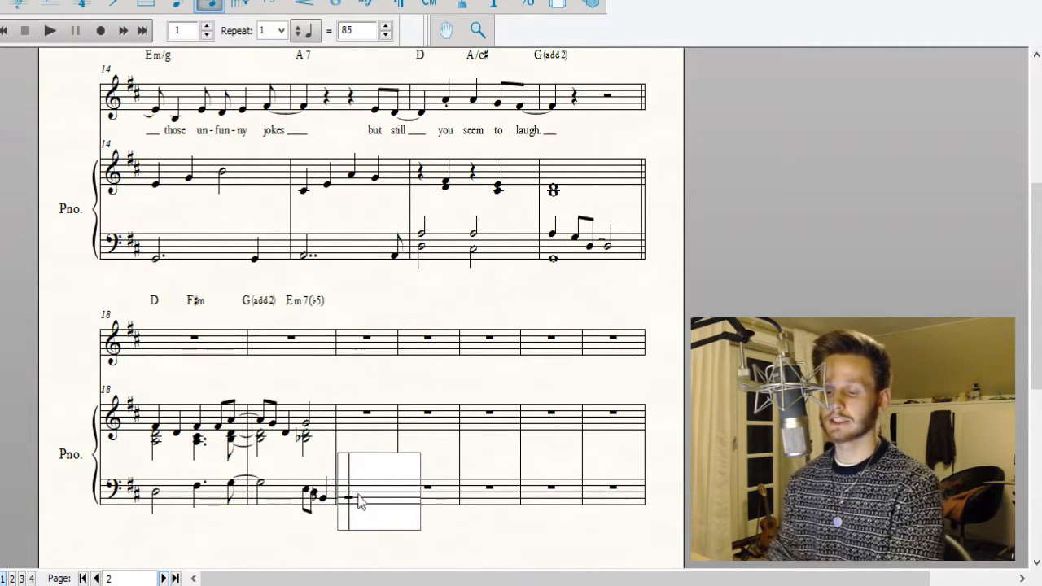
{"action": "left_click", "coordinate": [382, 387]}
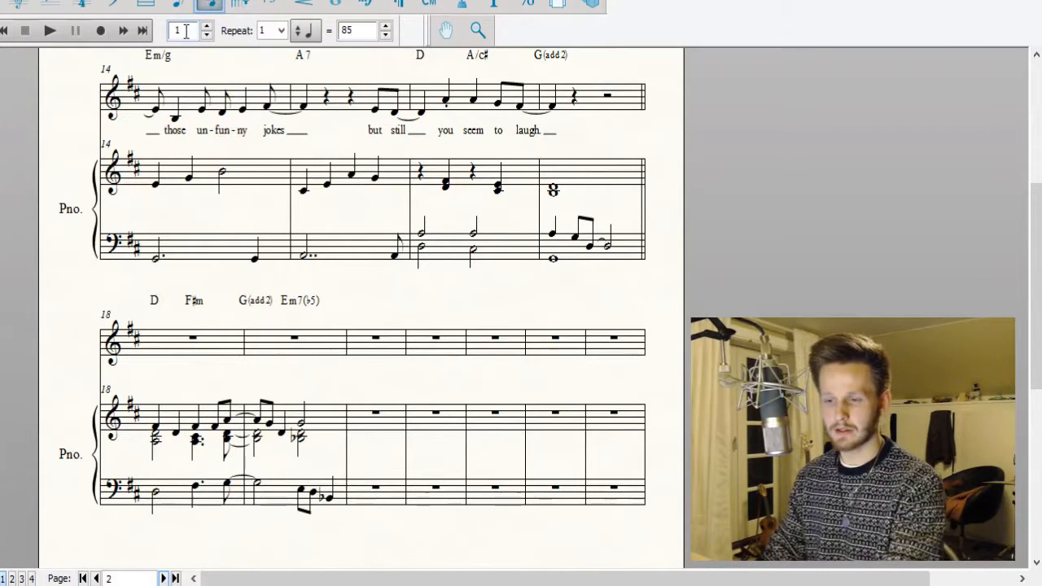
Play back the new section from measure 18 and stop playback after measure 19.
{"action": "type", "text": "8"}
{"action": "left_click", "coordinate": [57, 31]}
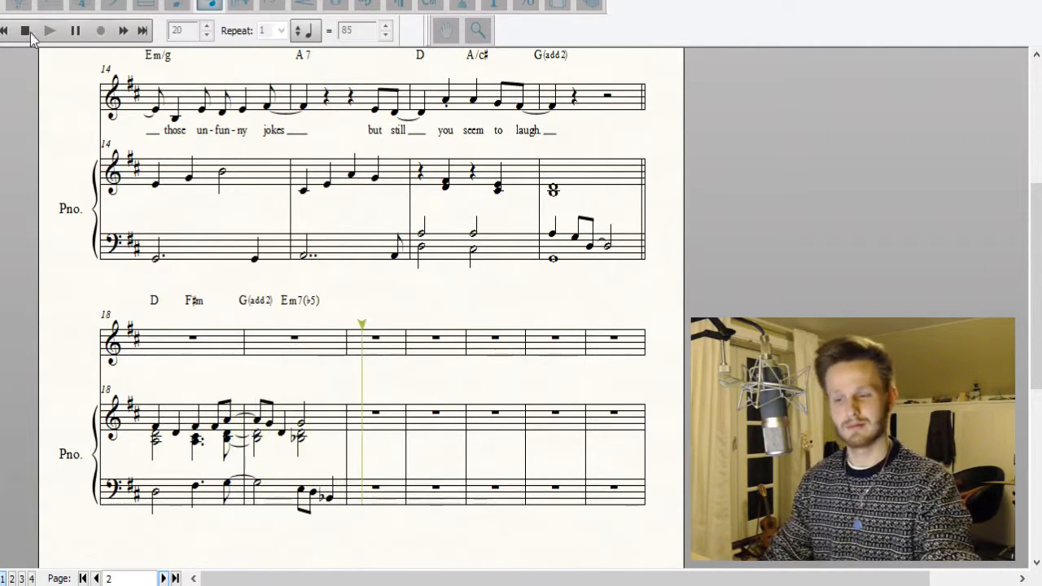
{"action": "left_click", "coordinate": [26, 31]}
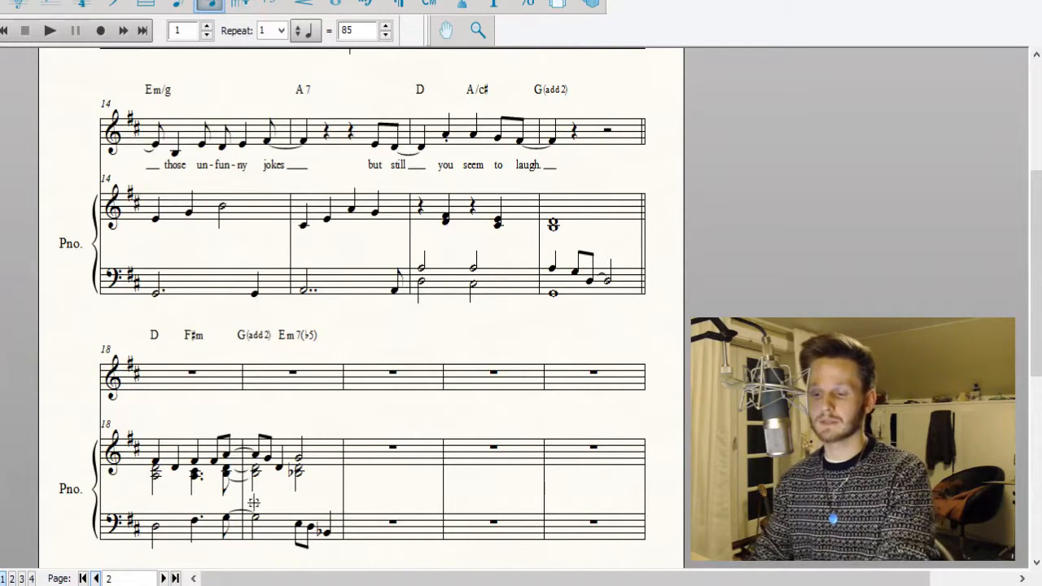
Copy measures 18 and 19 of the vocal and piano staves, with their chord symbols, to measure 20 and again to measure 22.
{"action": "left_click", "coordinate": [178, 371]}
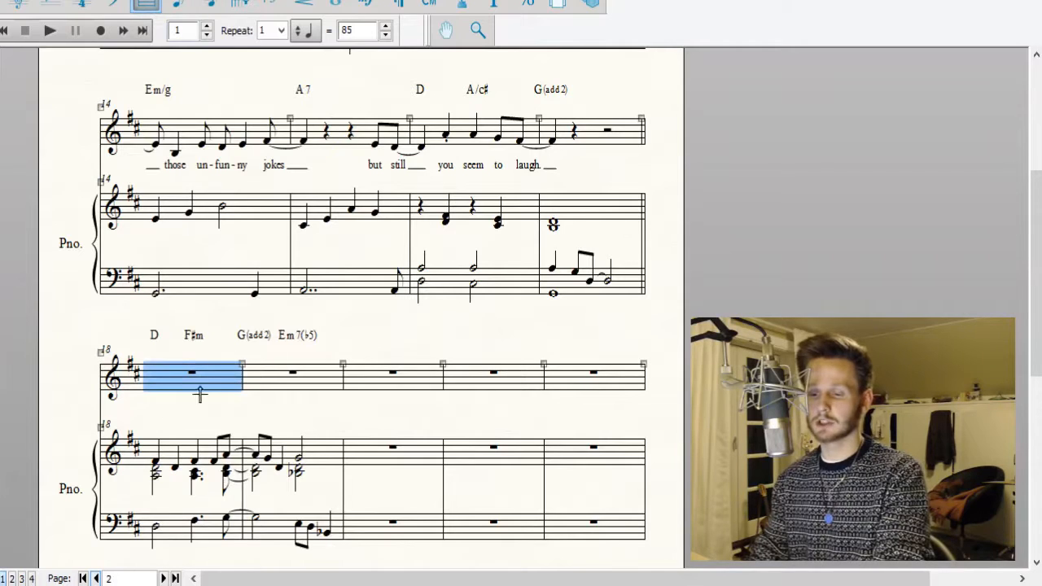
{"action": "left_click", "coordinate": [301, 524], "text": "shift"}
{"action": "left_click", "coordinate": [414, 363], "text": "alt"}
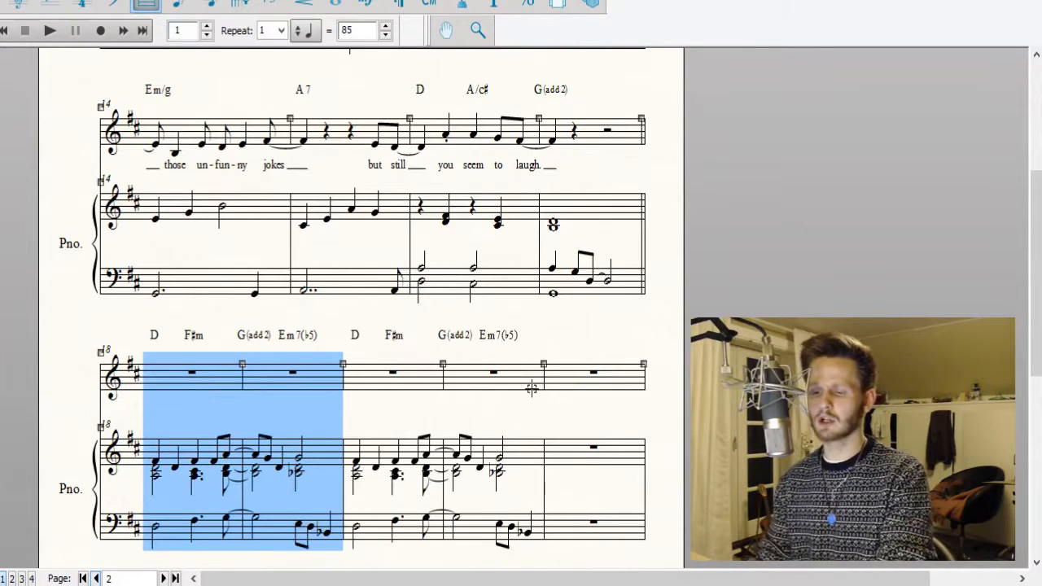
{"action": "left_click", "coordinate": [585, 379], "text": "alt"}
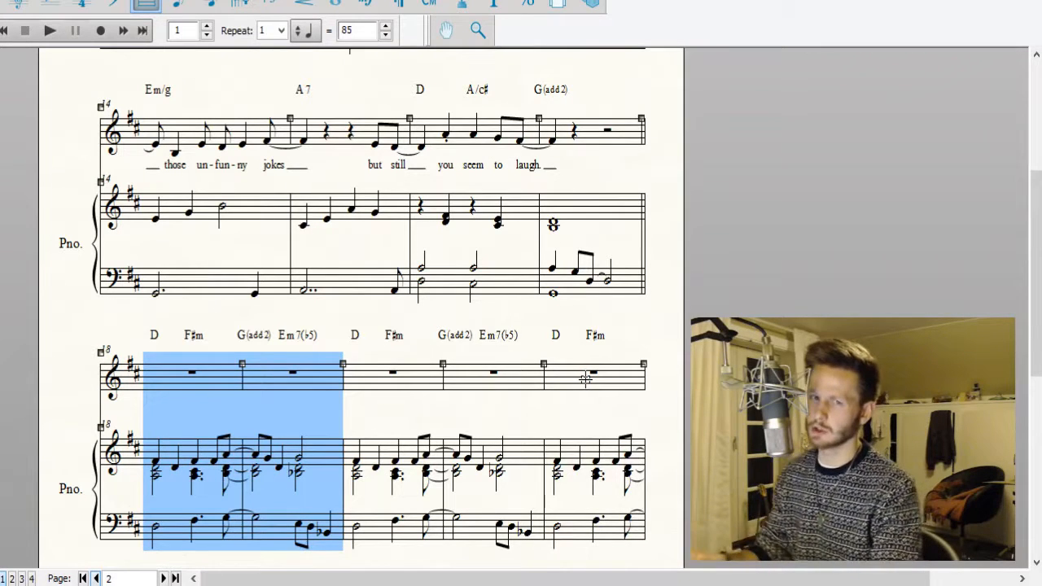
{"action": "left_click", "coordinate": [770, 271]}
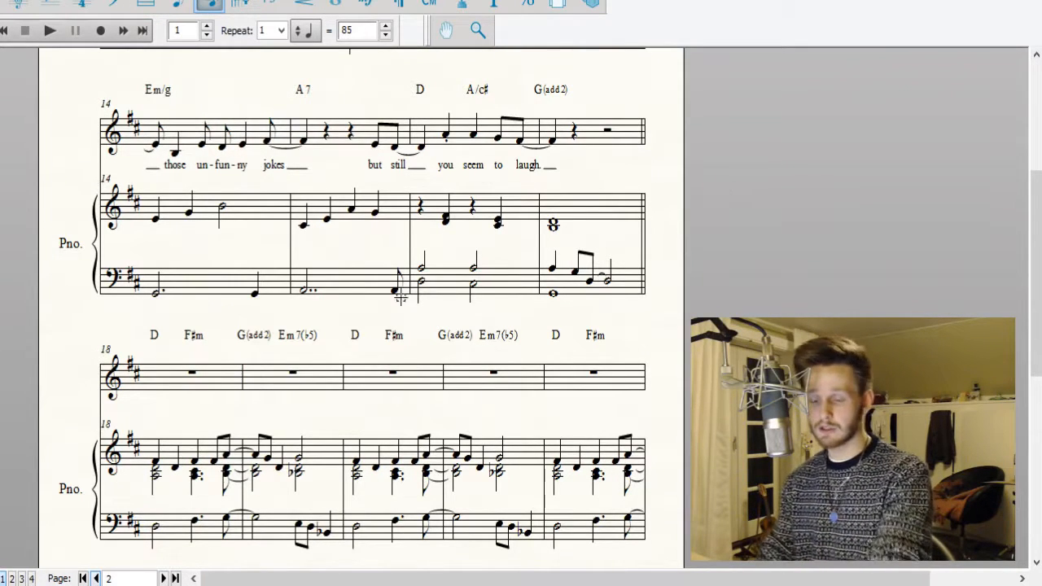
Enter a quarter note F♯ at the start of measure 18 in the vocal staff, with an eighth-note E pickup ending measure 17.
{"action": "left_click", "coordinate": [168, 403]}
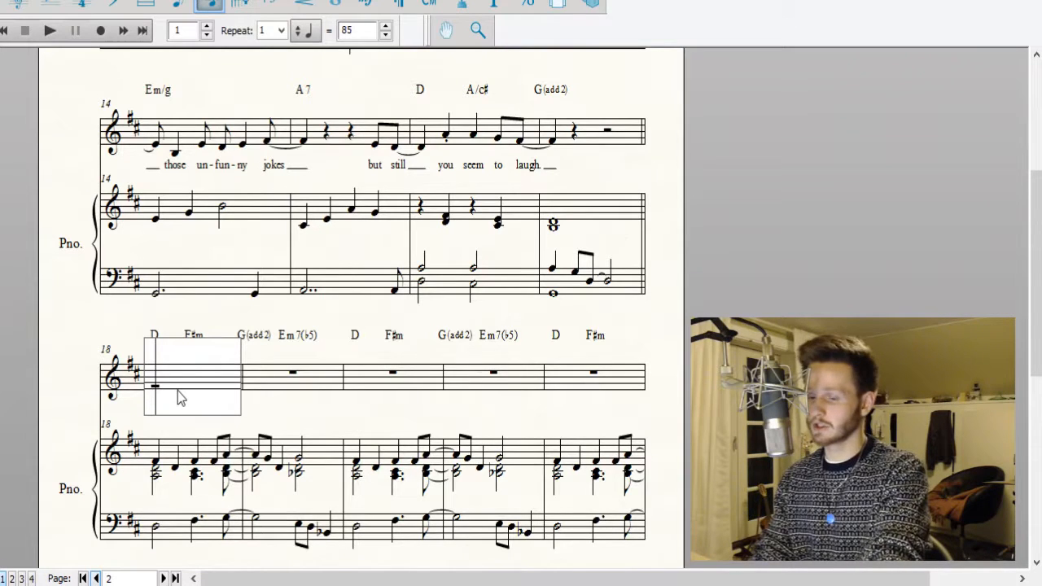
{"action": "key", "text": "5"}
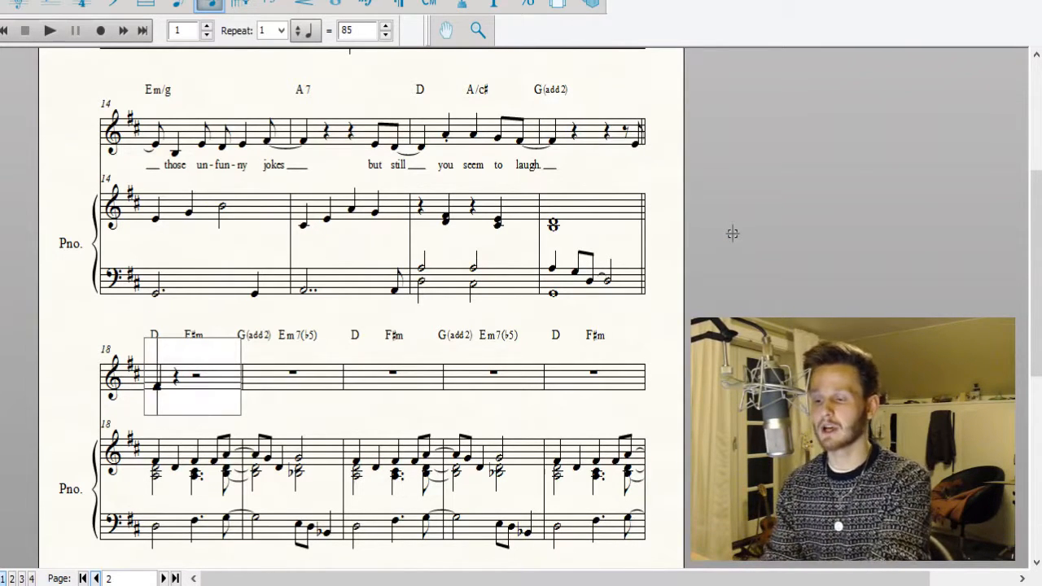
{"action": "left_click", "coordinate": [855, 169]}
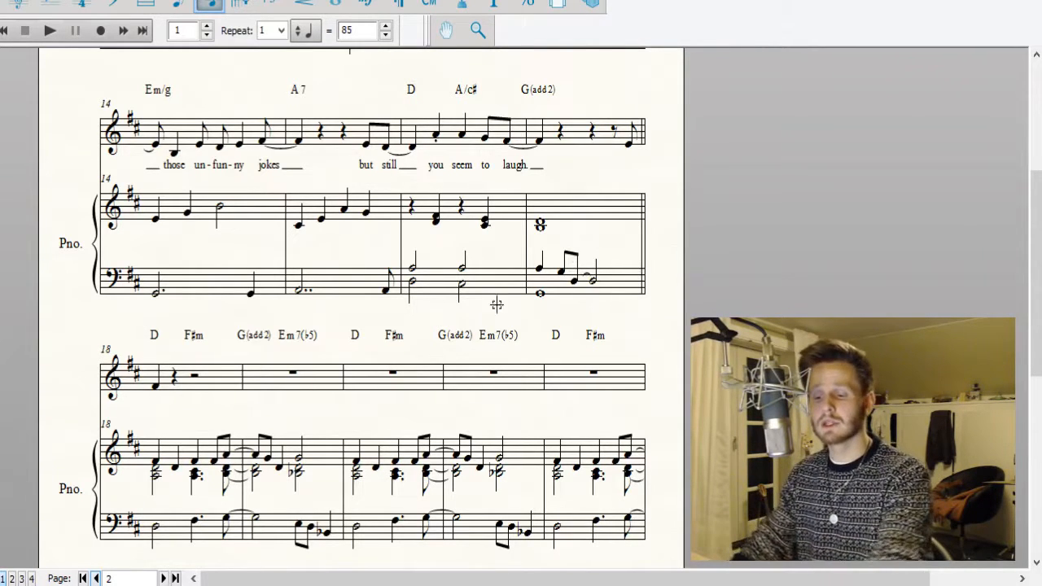
Add a quarter note A after the F♯ in measure 18 of the vocal staff.
{"action": "left_click", "coordinate": [187, 388]}
{"action": "key", "text": "Right"}
{"action": "key", "text": "5"}
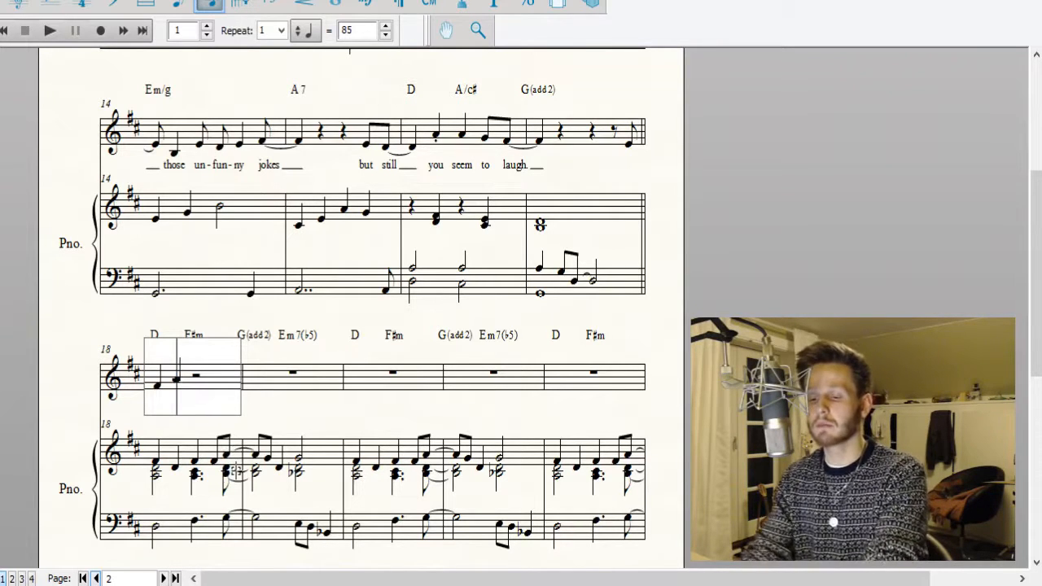
{"action": "key", "text": "Right"}
{"action": "key", "text": "Left"}
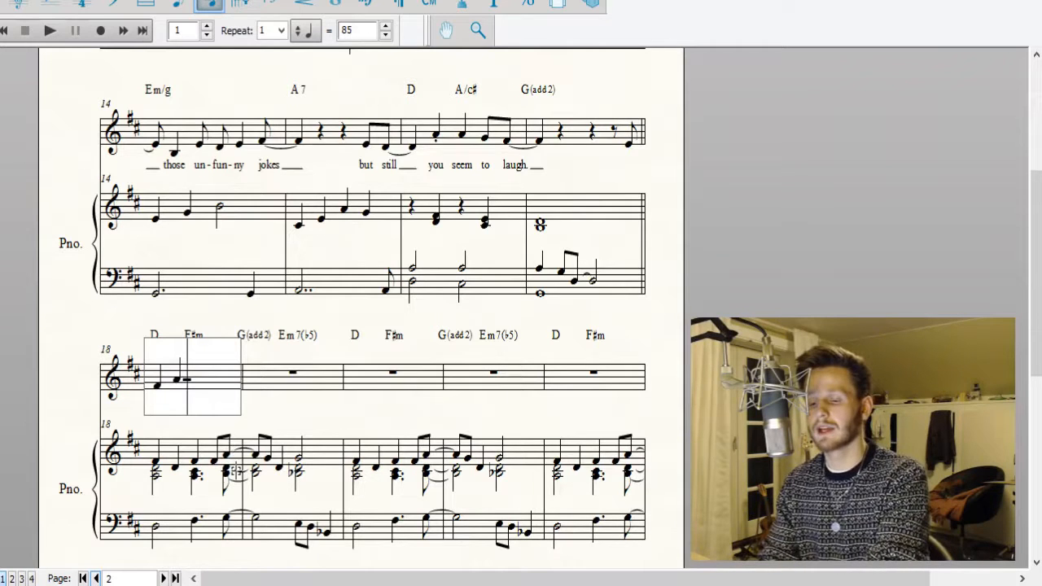
{"action": "key", "text": "Left"}
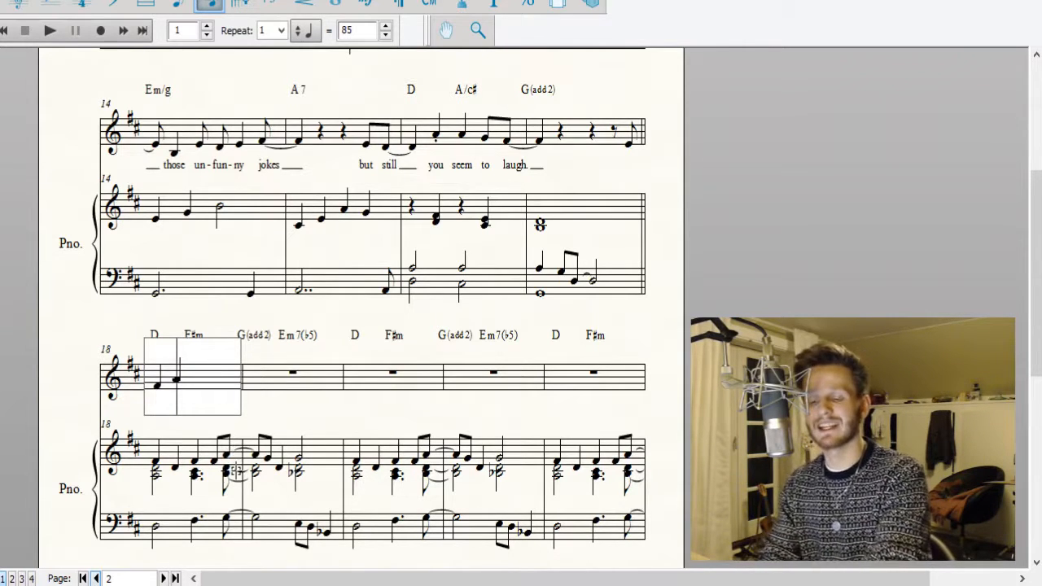
{"action": "left_click", "coordinate": [945, 211]}
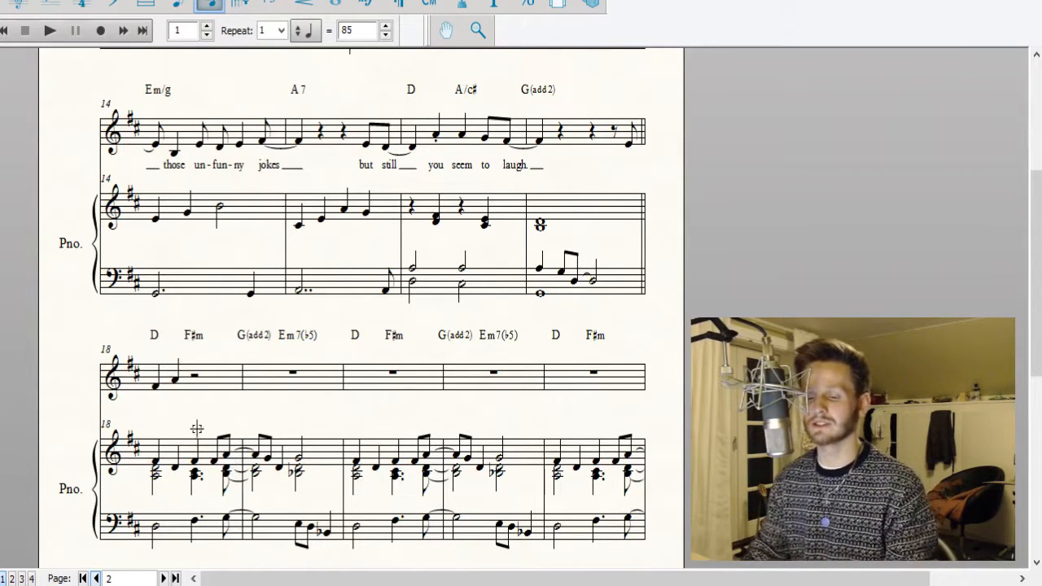
Shorten the vocal A in measure 18 to an eighth note and follow it with two tied eighth notes G.
{"action": "left_click", "coordinate": [175, 378]}
{"action": "key", "text": "Left"}
{"action": "key", "text": "Delete"}
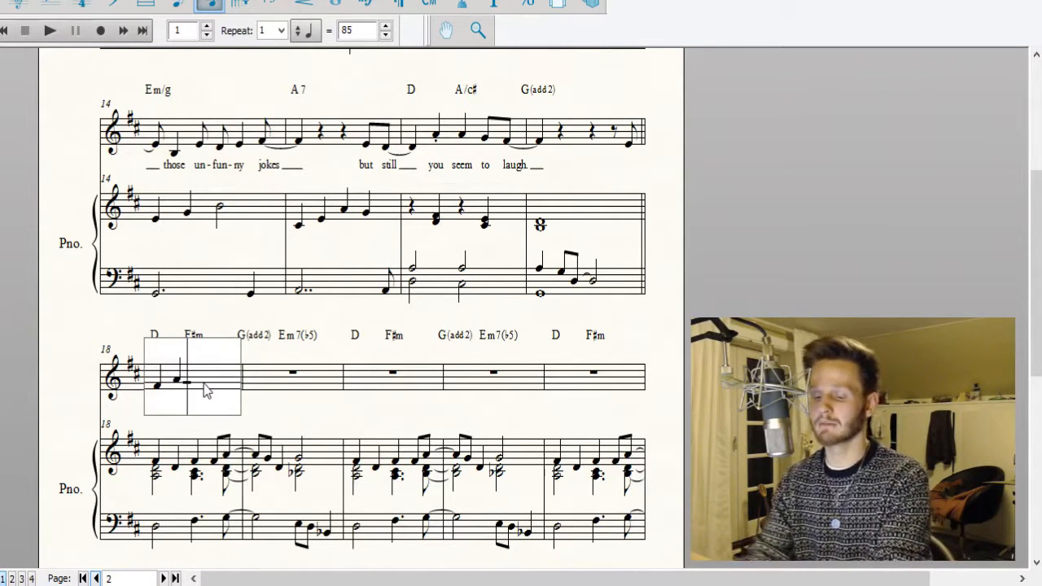
{"action": "key", "text": "Left"}
{"action": "key", "text": "4"}
{"action": "key", "text": "4"}
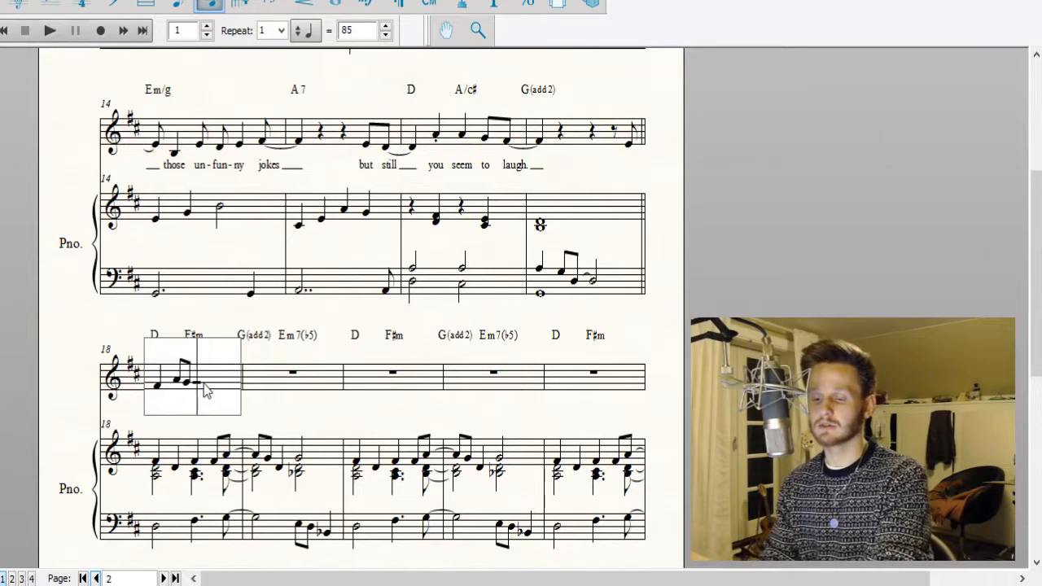
{"action": "key", "text": "4"}
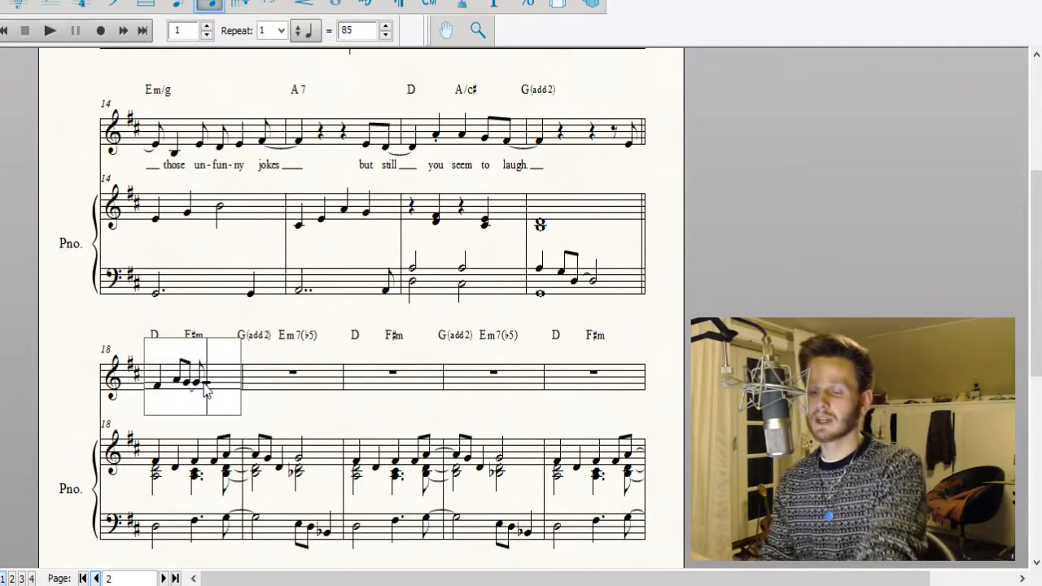
{"action": "left_click", "coordinate": [208, 301]}
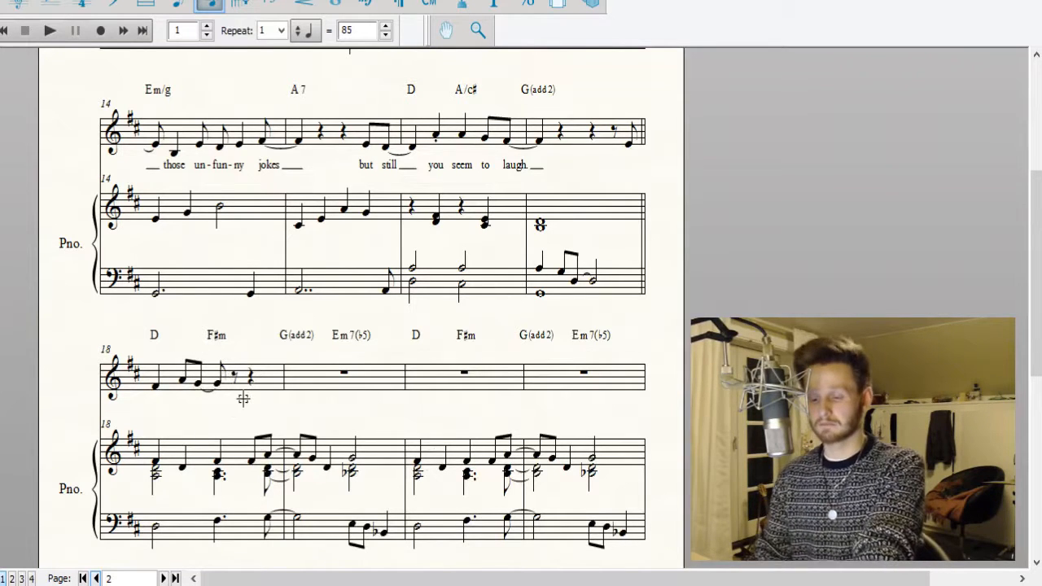
{"action": "left_click", "coordinate": [242, 380]}
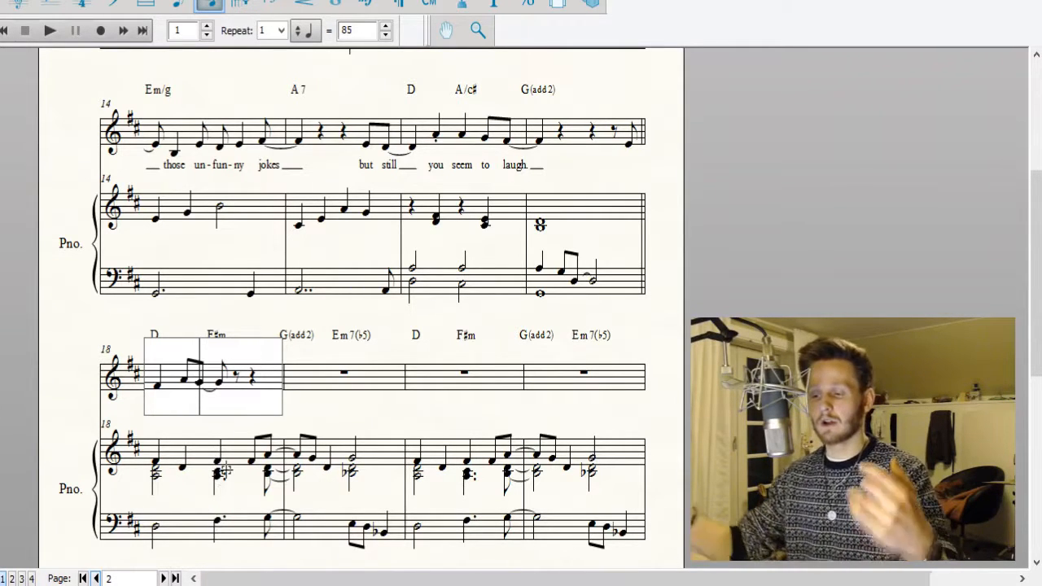
{"action": "left_click", "coordinate": [257, 317]}
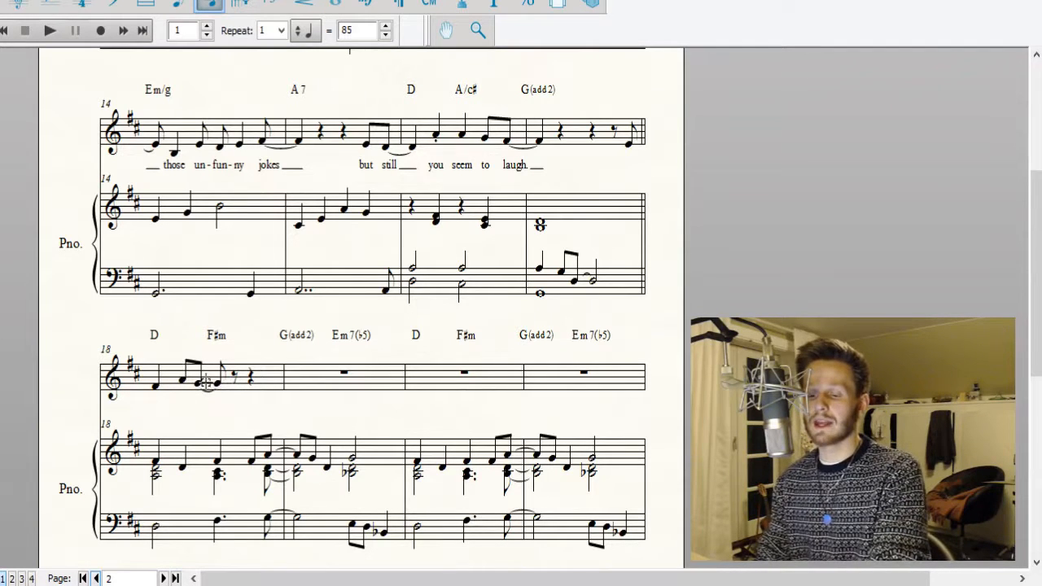
Replace the rests after the tied G's in vocal measure 18 with a quarter note F♯.
{"action": "left_click", "coordinate": [247, 396]}
{"action": "key", "text": "Right"}
{"action": "key", "text": "Right"}
{"action": "key", "text": "Right"}
{"action": "key", "text": "Right"}
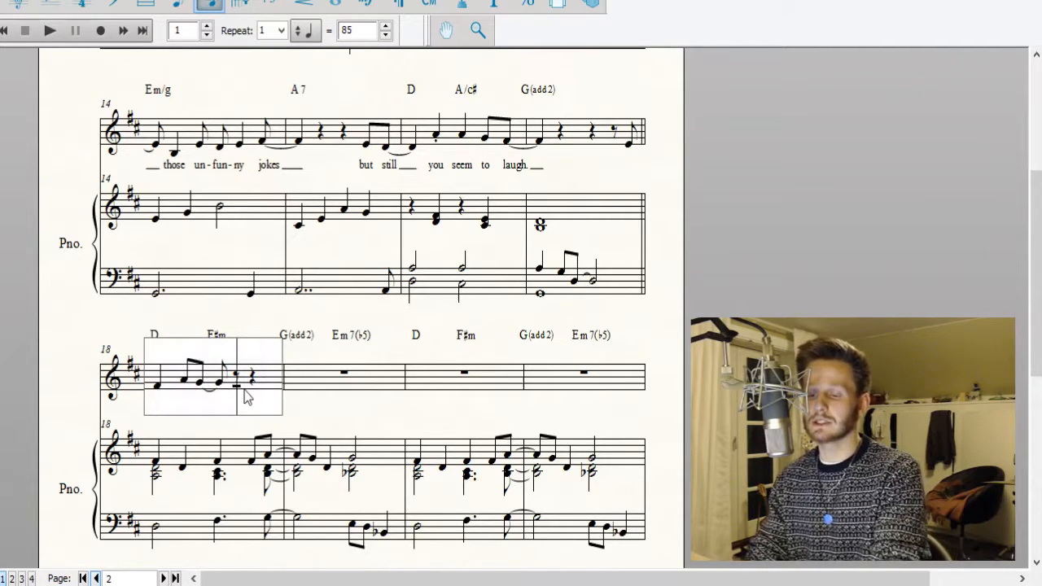
{"action": "key", "text": "Delete"}
{"action": "key", "text": "Delete"}
{"action": "key", "text": "5"}
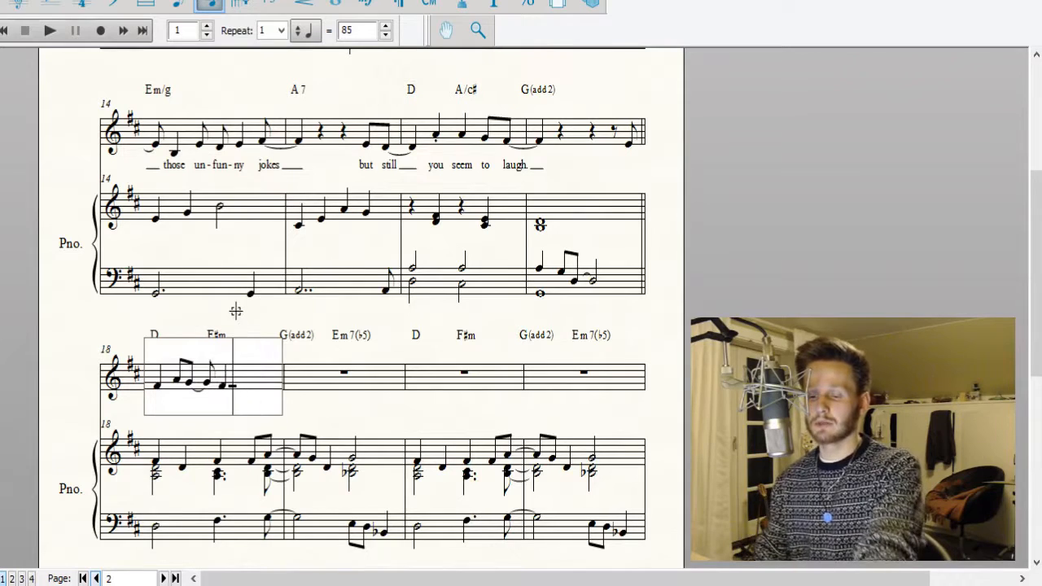
{"action": "left_click", "coordinate": [235, 311]}
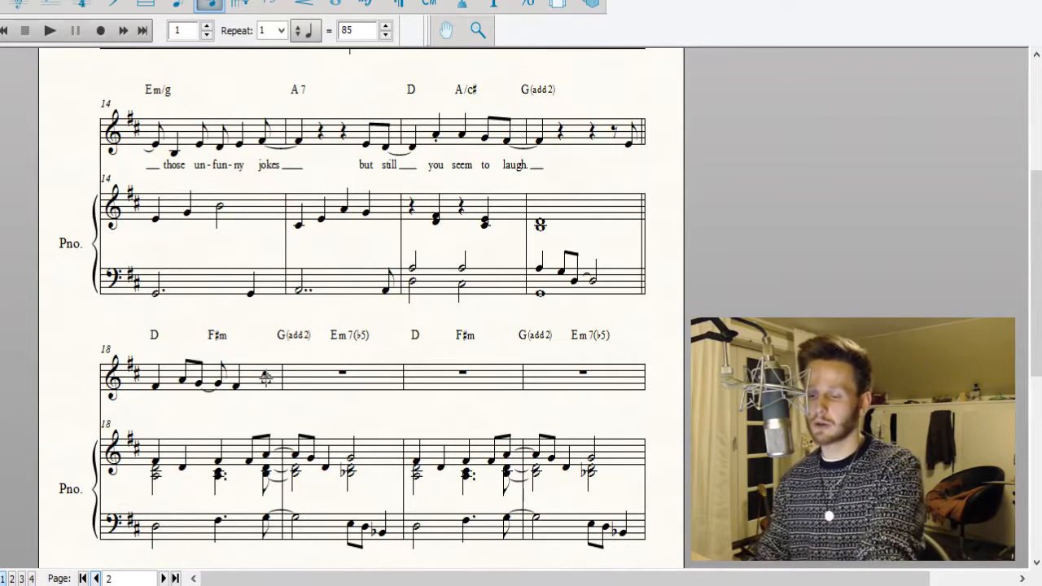
Add an eighth note A at the end of vocal measure 18 and tie it into measure 19.
{"action": "left_click", "coordinate": [265, 376]}
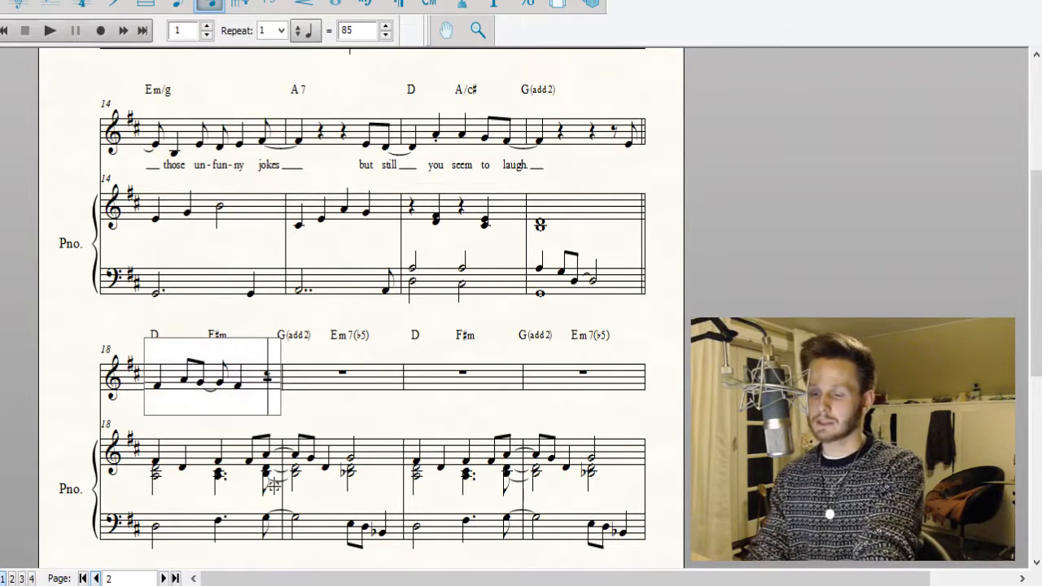
{"action": "key", "text": "4"}
{"action": "key", "text": "Right"}
{"action": "key", "text": "Right"}
{"action": "key", "text": "Left"}
{"action": "key", "text": "Left"}
{"action": "key", "text": "Left"}
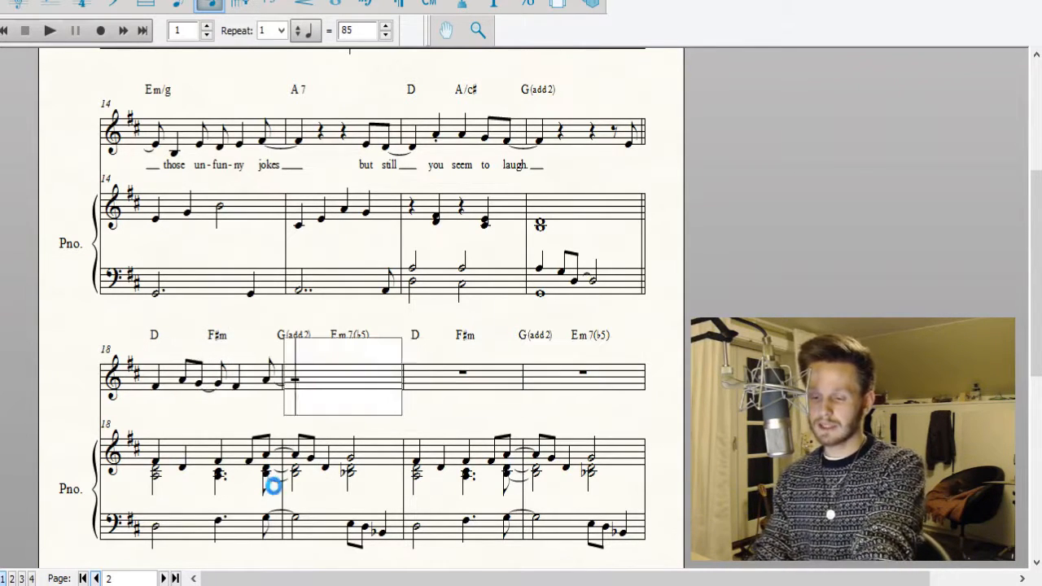
Fill the first half of vocal measure 19 with eighth notes A and G and a quarter note D.
{"action": "key", "text": "equal"}
{"action": "key", "text": "Right"}
{"action": "key", "text": "4"}
{"action": "key", "text": "4"}
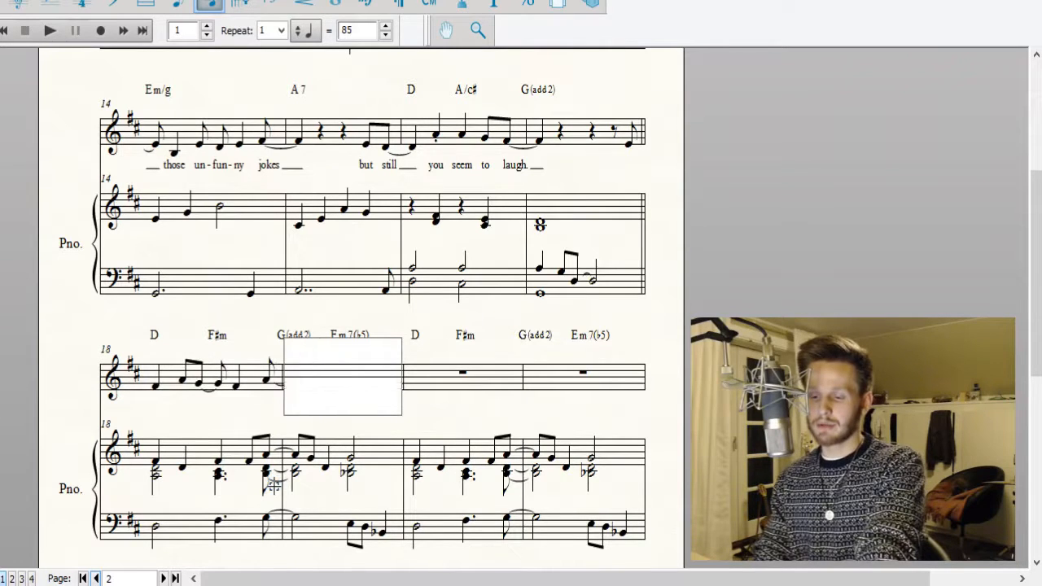
{"action": "key", "text": "4"}
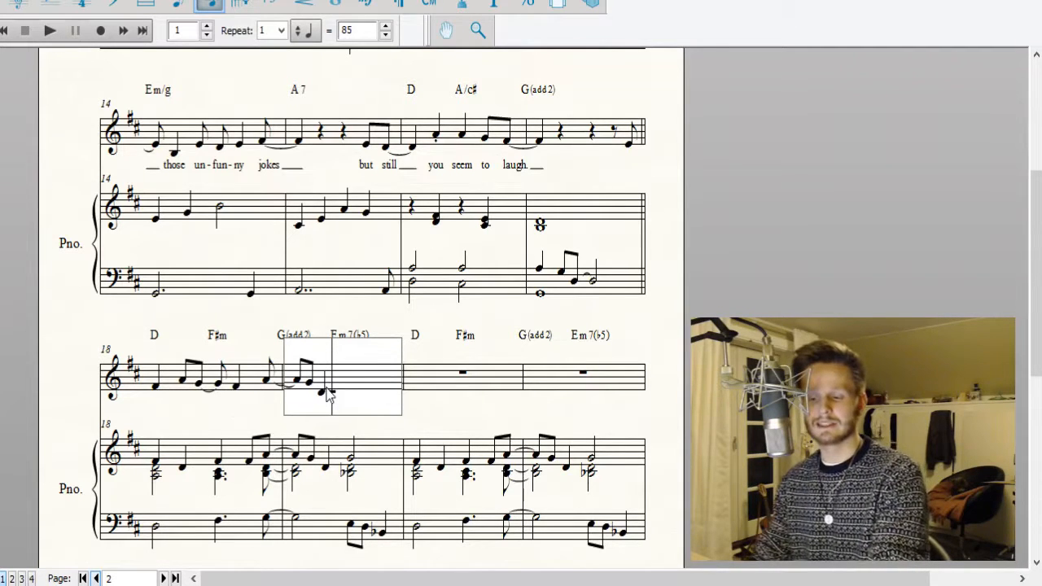
{"action": "left_click", "coordinate": [363, 304]}
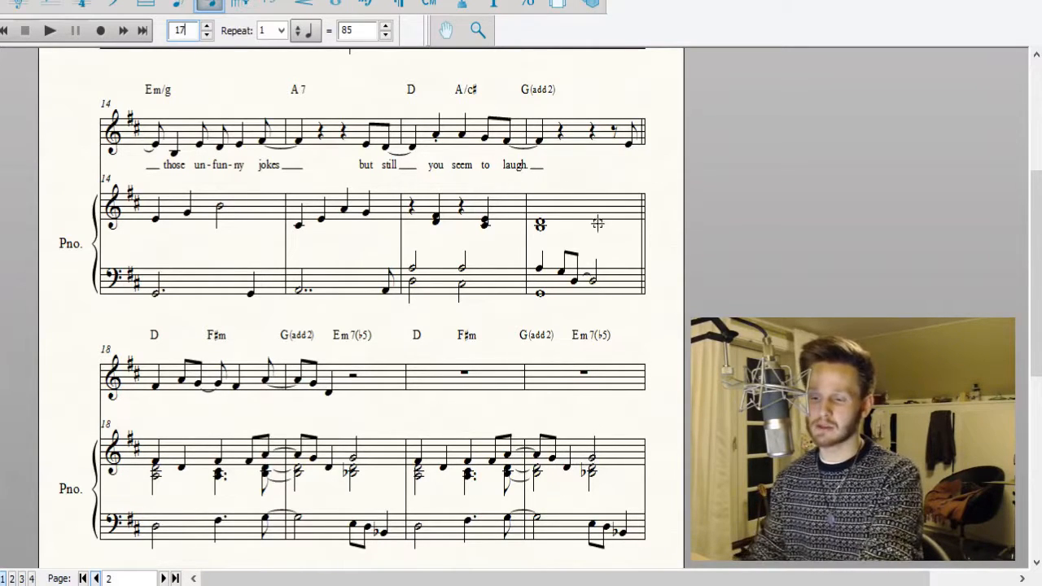
Play back the song from measure 17 and review the vocal melody in measures 18 to 21.
{"action": "left_click", "coordinate": [49, 31]}
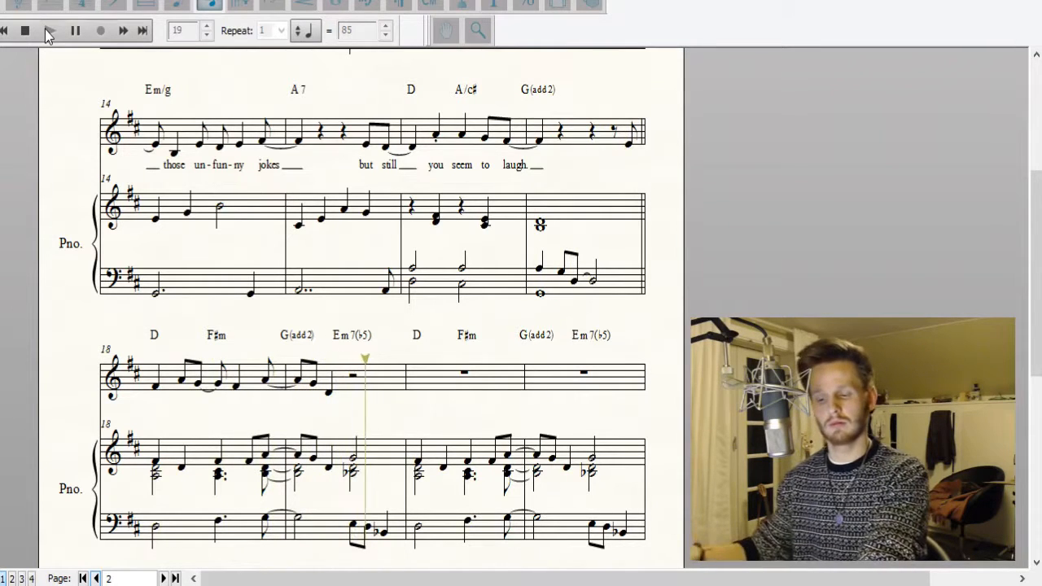
{"action": "left_click", "coordinate": [27, 32]}
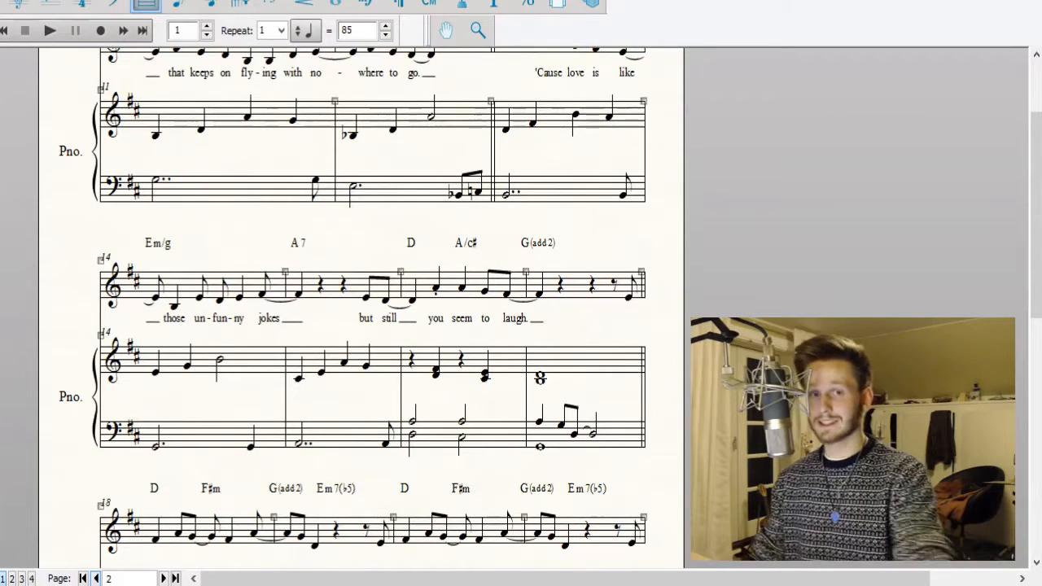
{"action": "scroll", "coordinate": [517, 233], "scroll_direction": "down", "scroll_amount": 5}
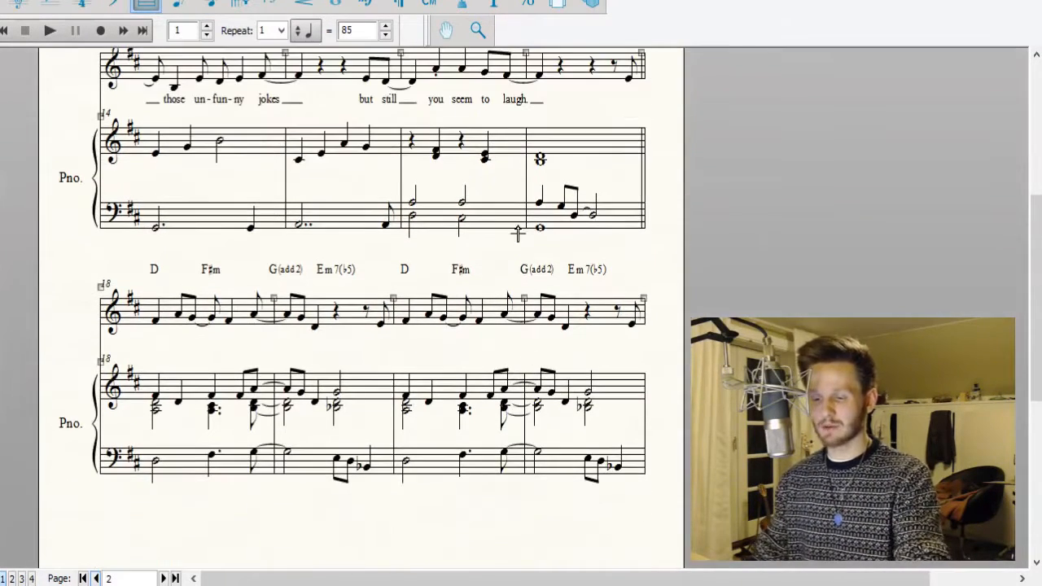
{"action": "scroll", "coordinate": [624, 175], "scroll_direction": "up", "scroll_amount": 2}
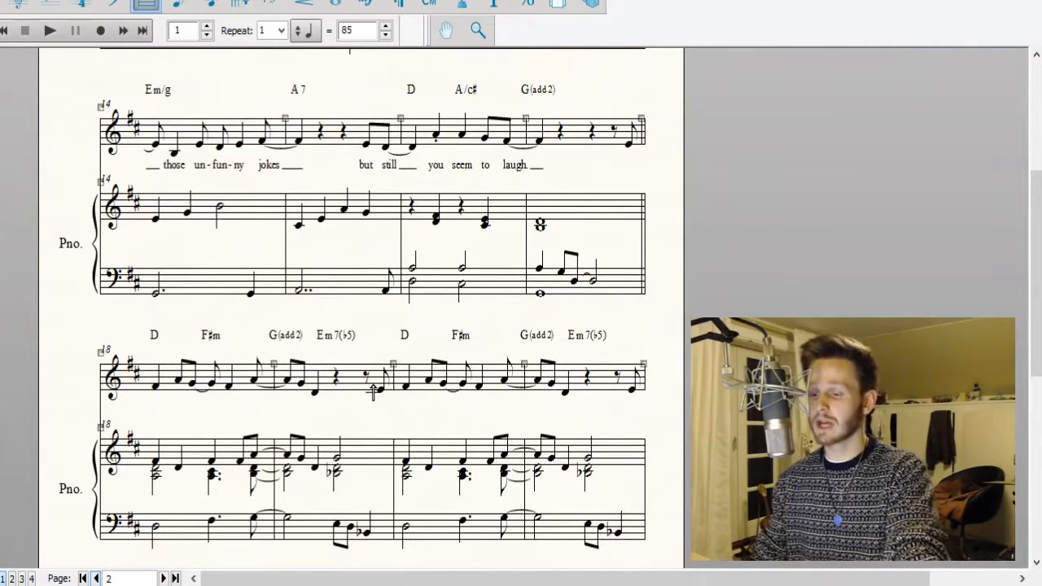
Delete the notes after the tied A in vocal measure 23 on page 3 and enter a quarter note D.
{"action": "left_click", "coordinate": [164, 578]}
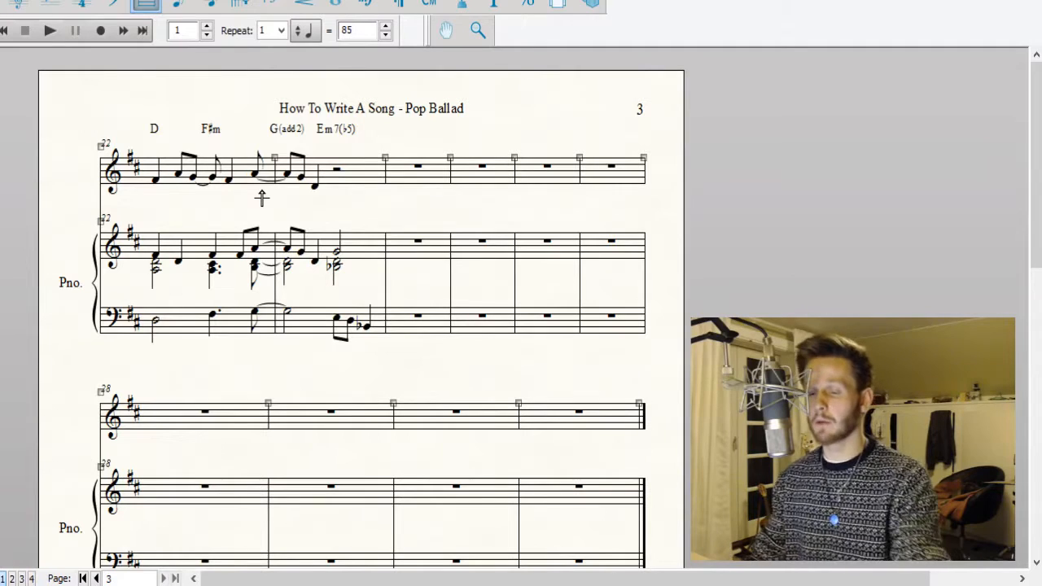
{"action": "left_click", "coordinate": [213, 6]}
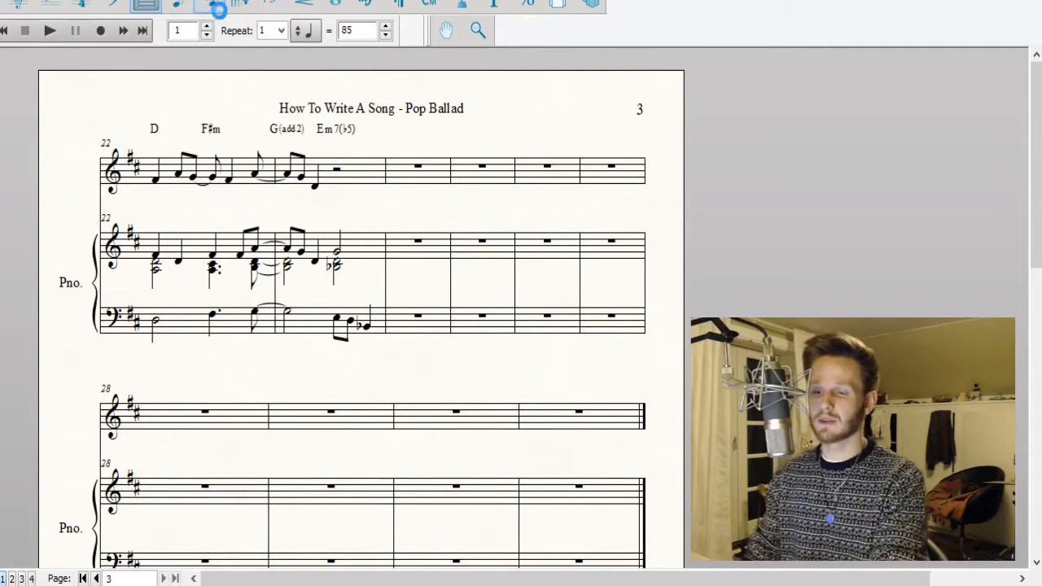
{"action": "left_click_drag", "start_coordinate": [145, 130], "coordinate": [274, 209]}
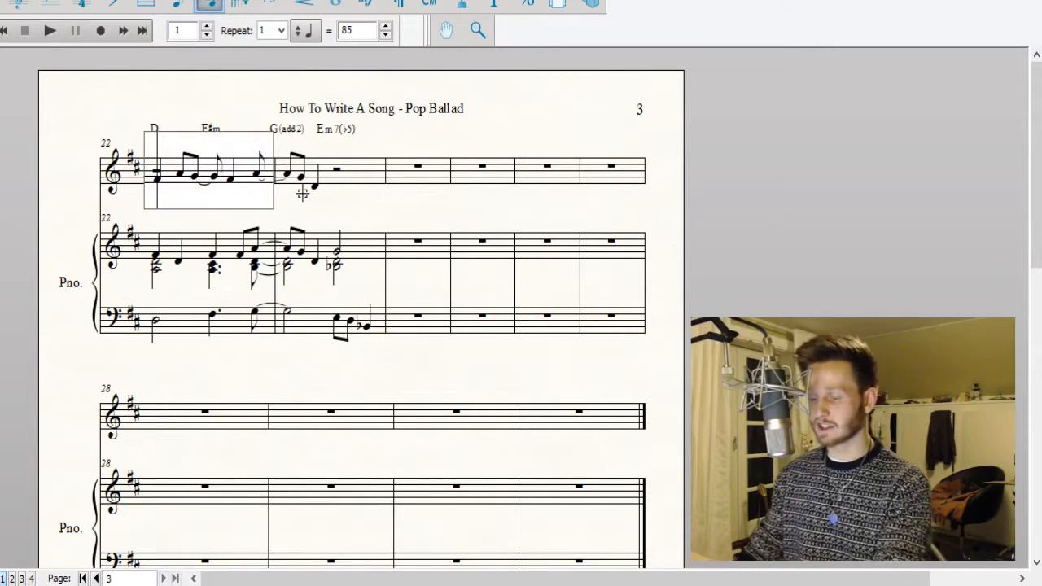
{"action": "left_click", "coordinate": [305, 186]}
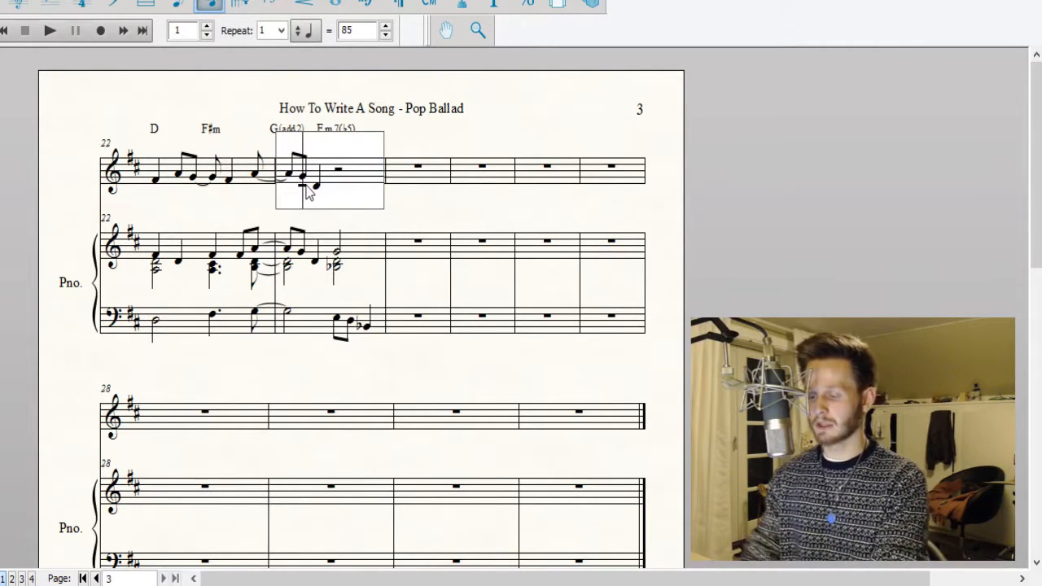
{"action": "key", "text": "Delete"}
{"action": "key", "text": "Delete"}
{"action": "key", "text": "Delete"}
{"action": "key", "text": "5"}
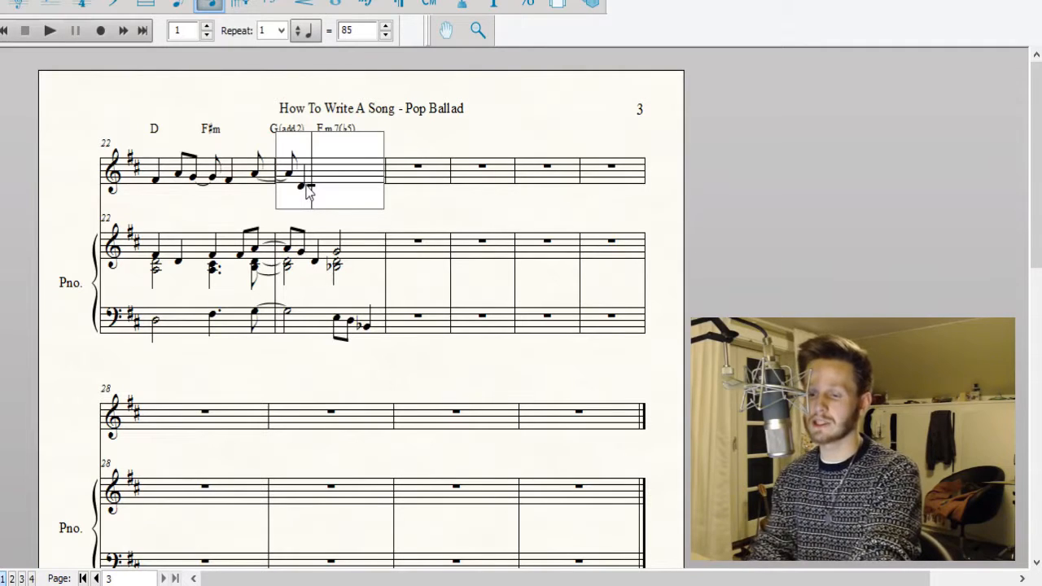
Follow the D in vocal measure 23 with an eighth note B♭ tied to a quarter note B♭.
{"action": "key", "text": "4"}
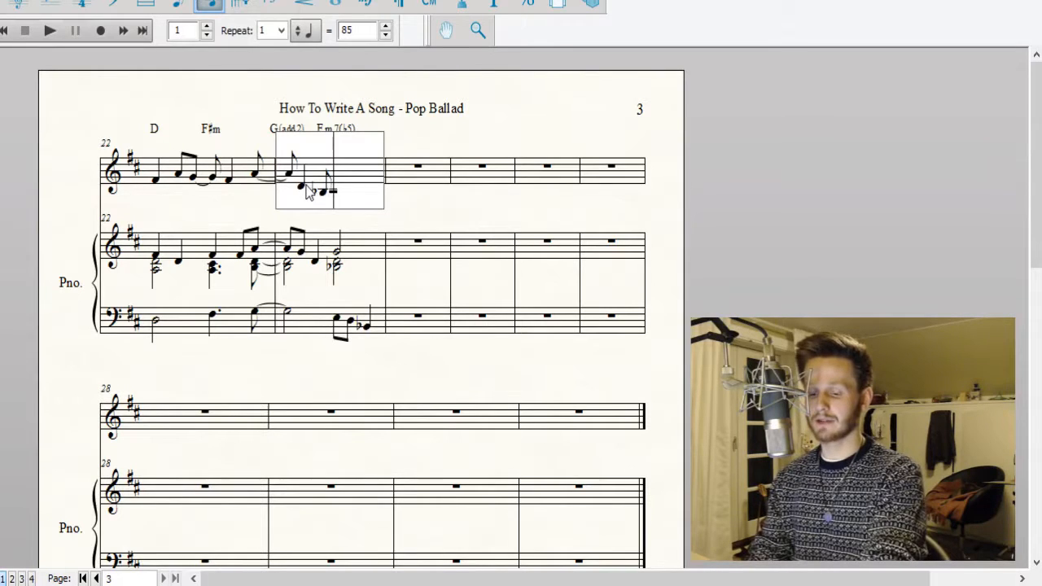
{"action": "key", "text": "d"}
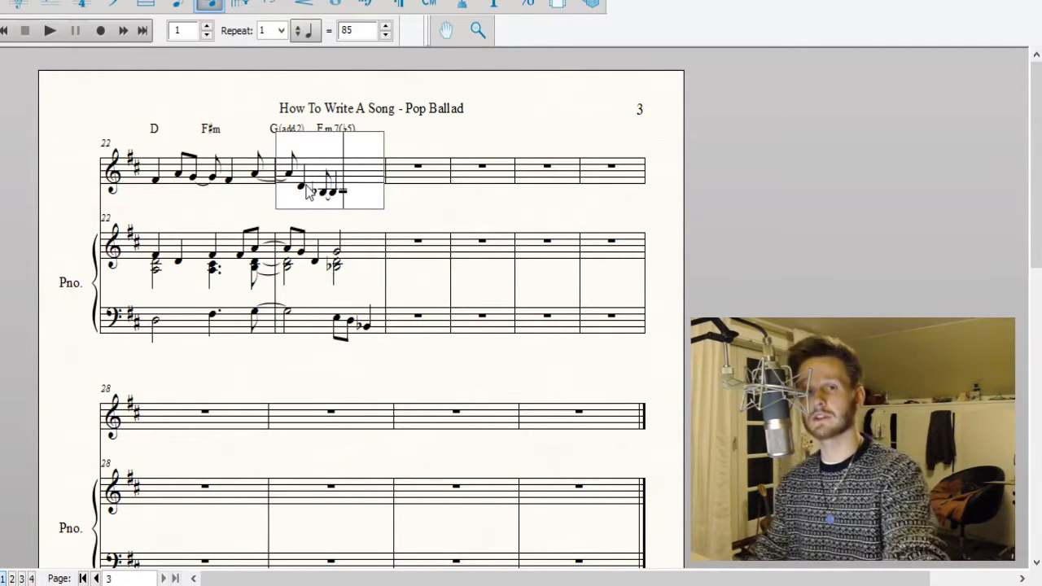
{"action": "left_click", "coordinate": [748, 175]}
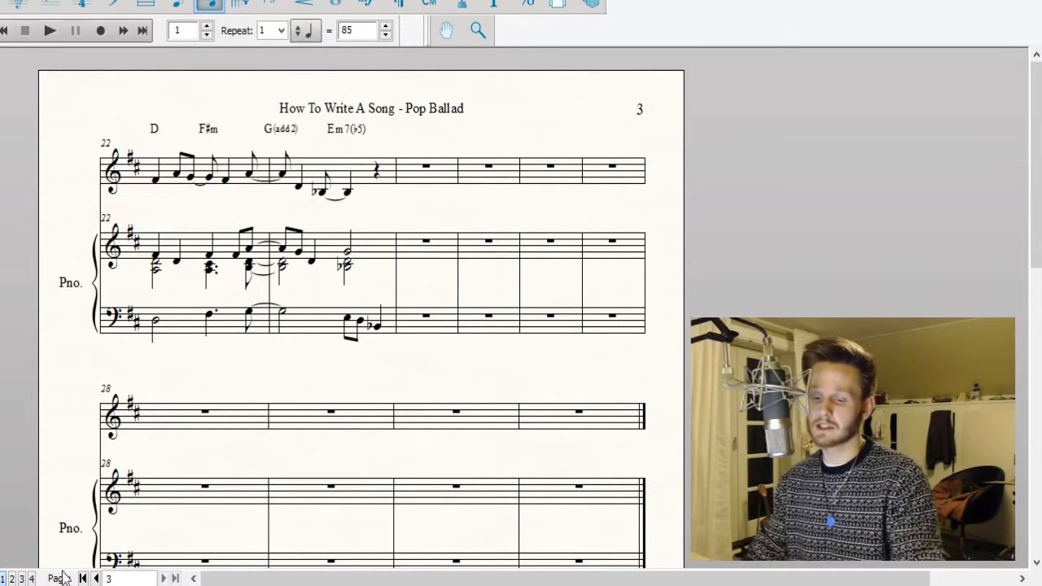
Play the song back from measure 17 through measure 23 to check the vocal melody.
{"action": "left_click", "coordinate": [95, 578]}
{"action": "scroll", "coordinate": [138, 244], "scroll_direction": "down", "scroll_amount": 1}
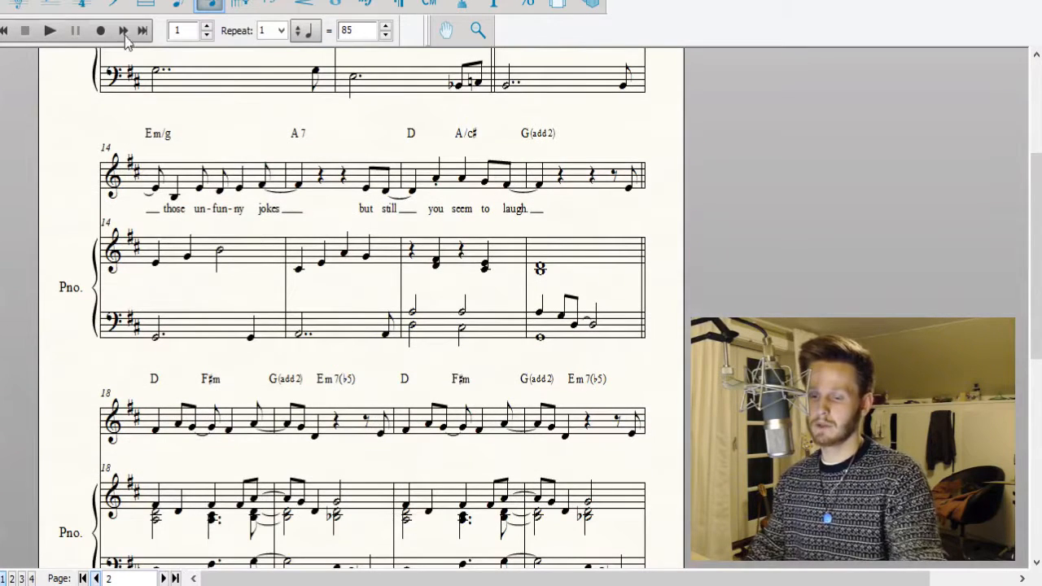
{"action": "left_click", "coordinate": [184, 34]}
{"action": "type", "text": "7"}
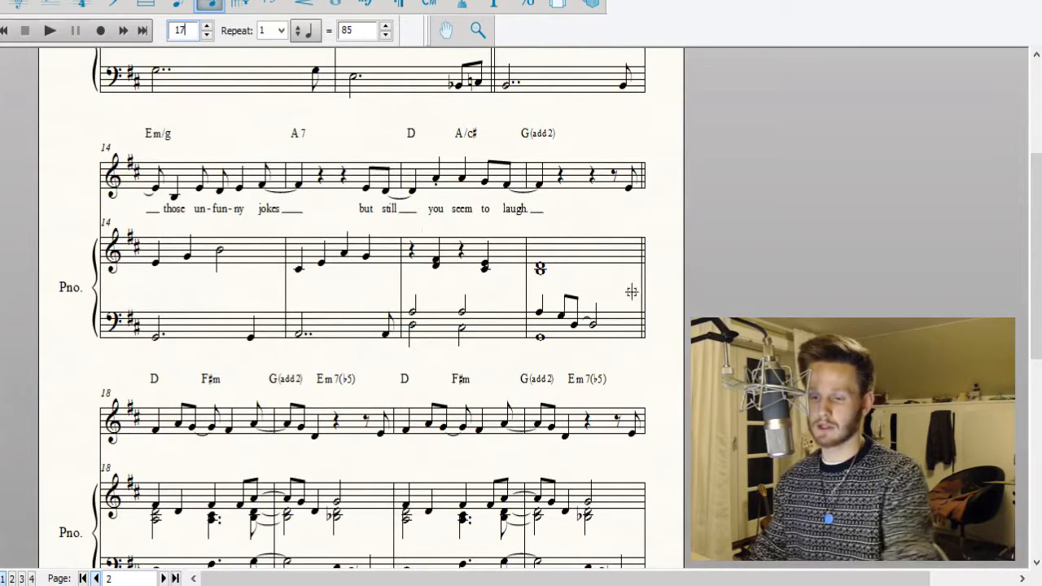
{"action": "left_click", "coordinate": [51, 31]}
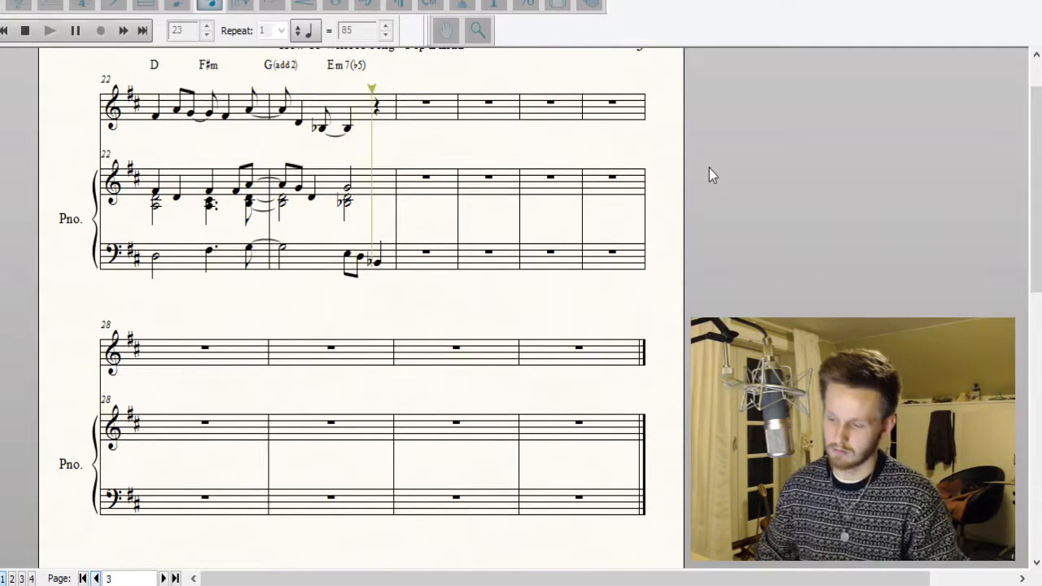
{"action": "key", "text": "space"}
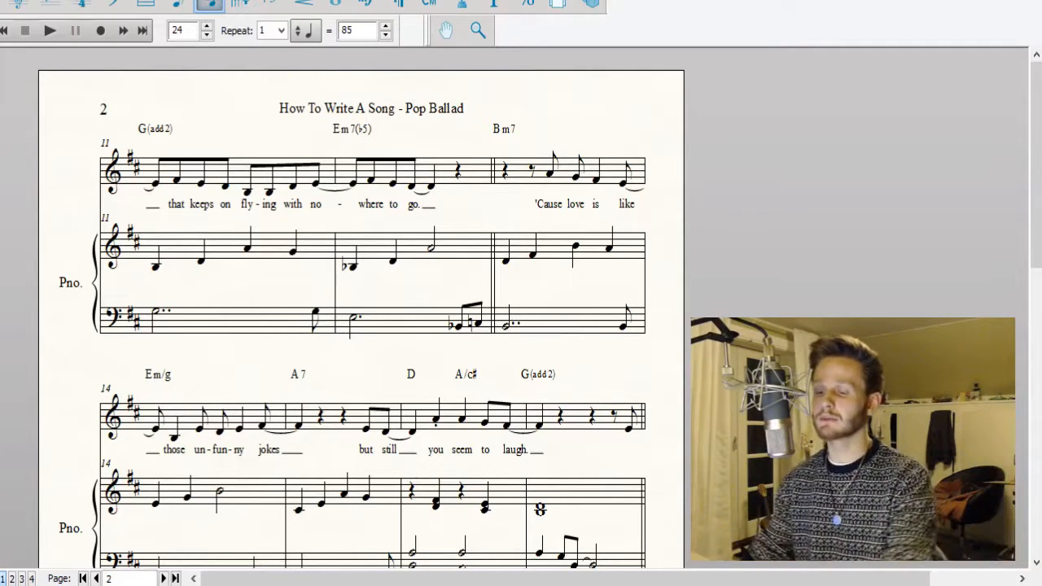
Copy the vocal phrase "but still you seem to laugh" from measures 15–17 to the last beat of measure 23.
{"action": "scroll", "coordinate": [2, 72], "scroll_direction": "down", "scroll_amount": 4}
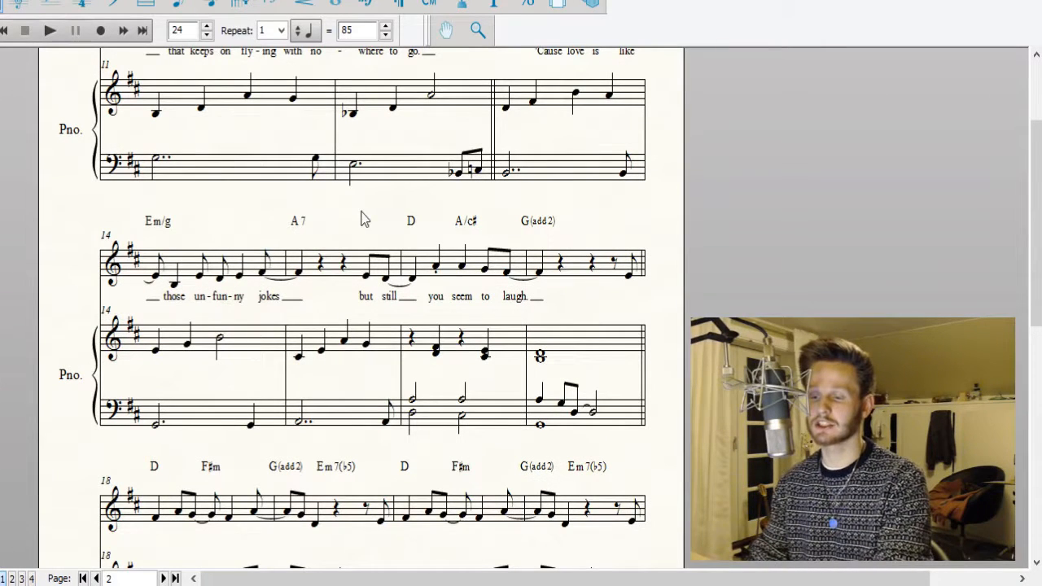
{"action": "left_click_drag", "start_coordinate": [356, 207], "coordinate": [552, 295]}
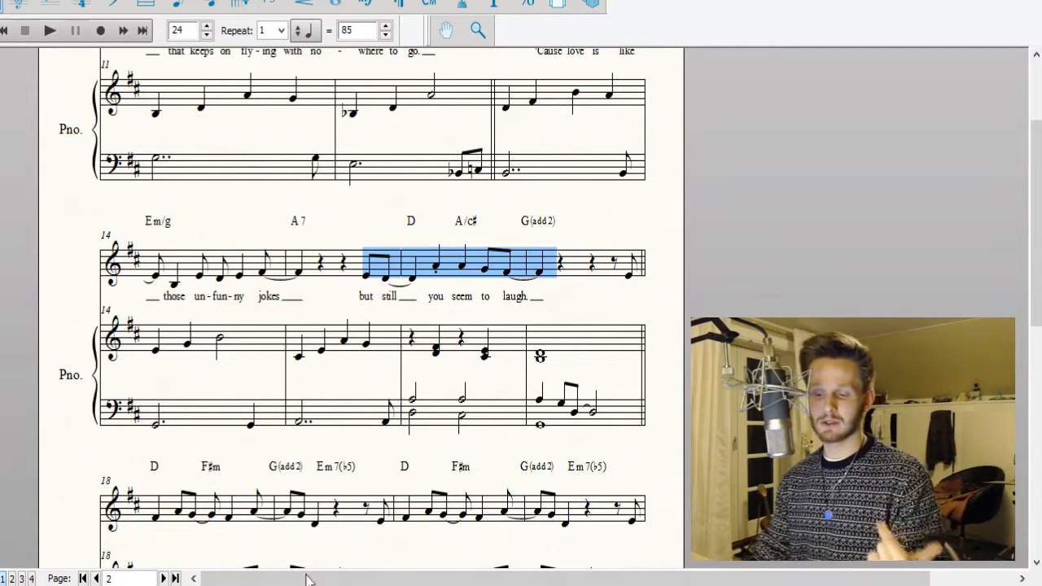
{"action": "left_click", "coordinate": [164, 578]}
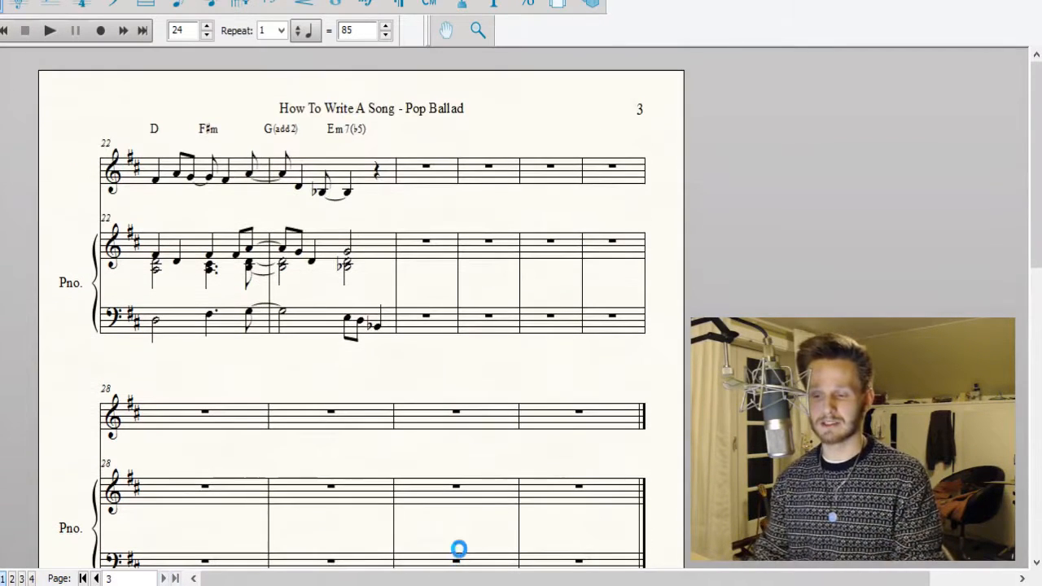
{"action": "left_click", "coordinate": [382, 171]}
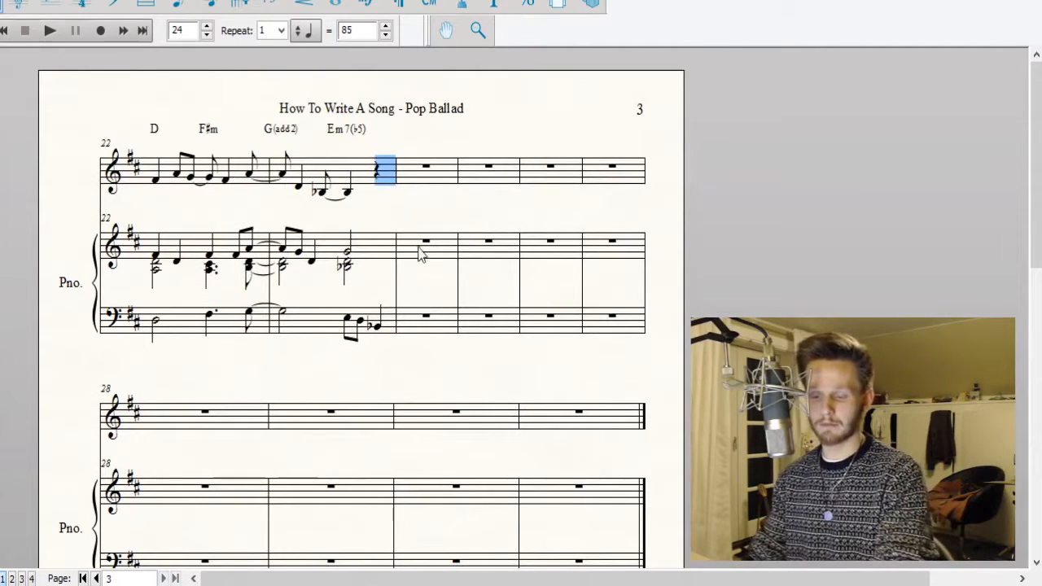
{"action": "key", "text": "ctrl+v"}
Remove the staccato dot from the second-beat A in vocal measure 24 and lower that note to F♯.
{"action": "left_click", "coordinate": [209, 6]}
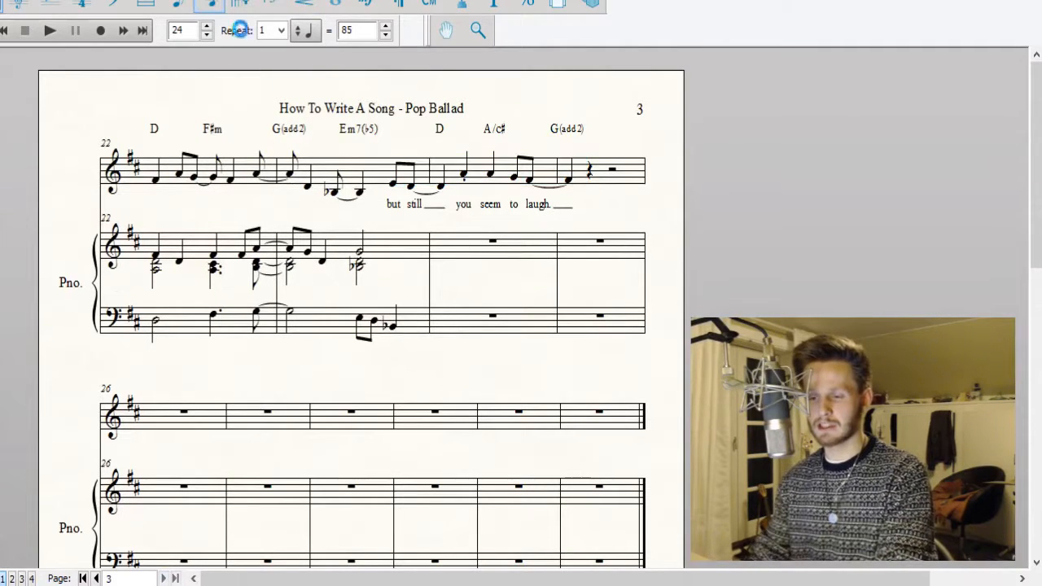
{"action": "left_click", "coordinate": [336, 5]}
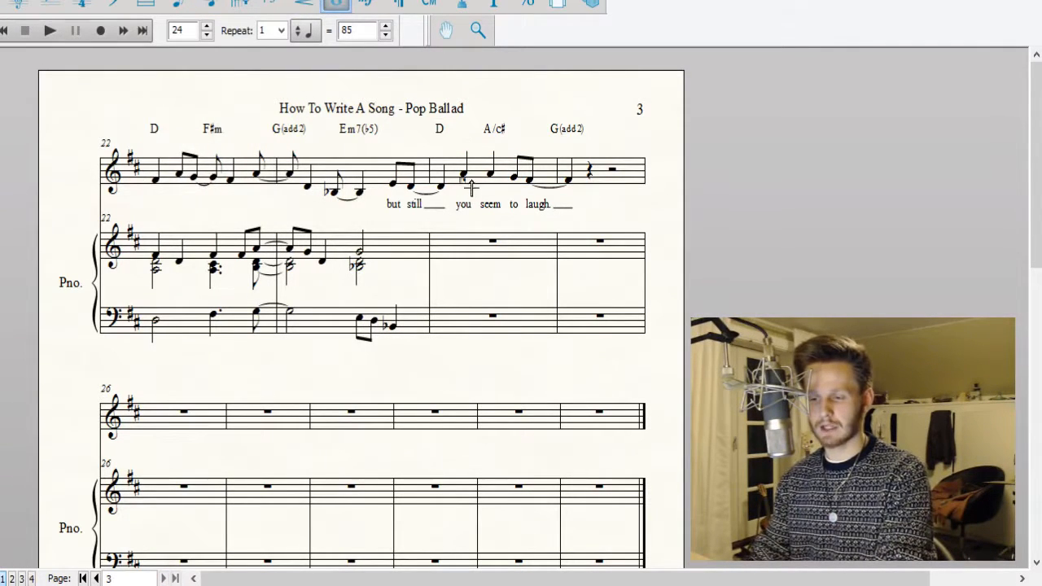
{"action": "left_click", "coordinate": [209, 7]}
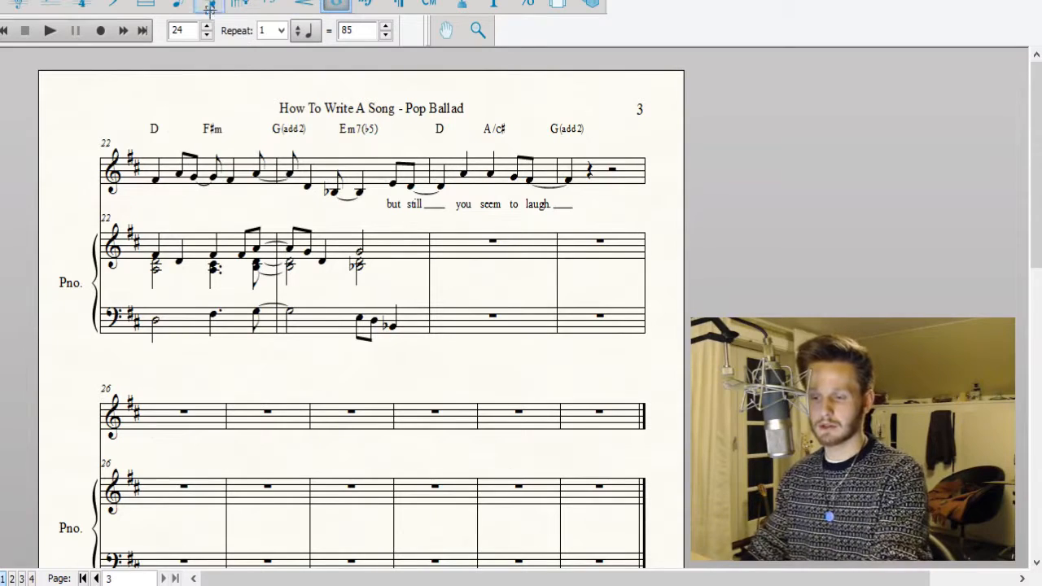
{"action": "left_click", "coordinate": [472, 180]}
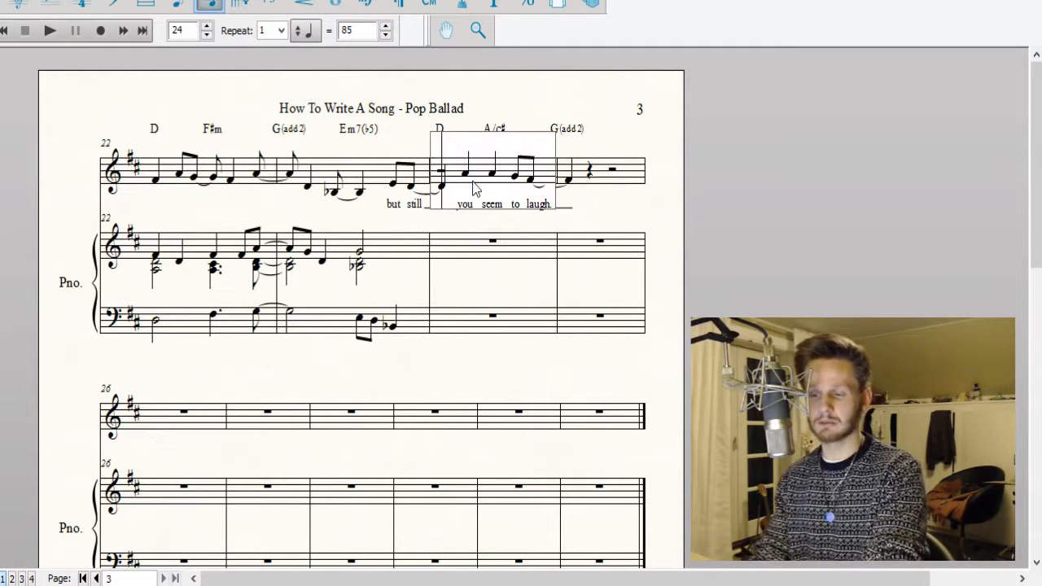
{"action": "key", "text": "Right"}
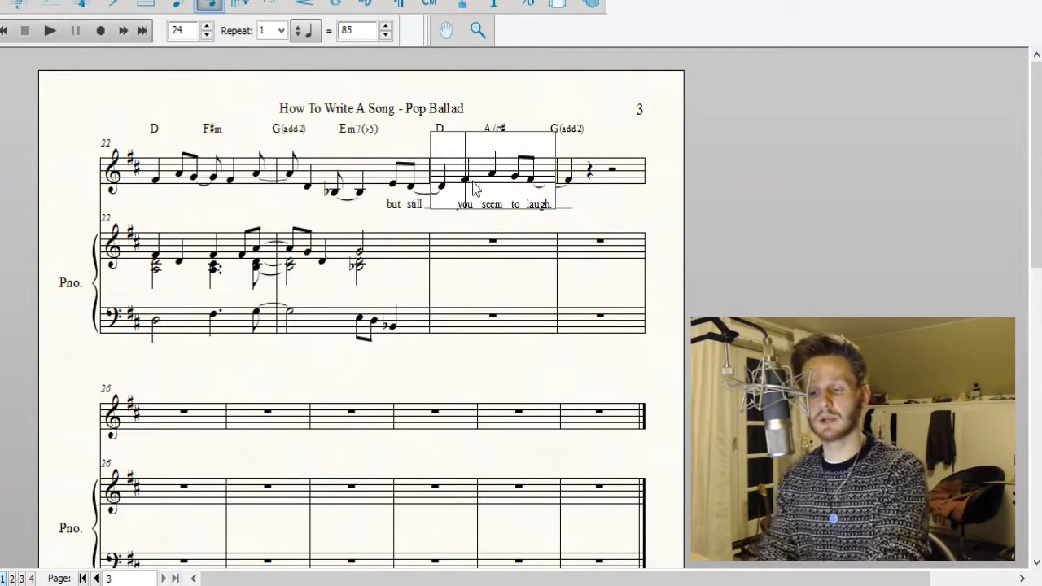
{"action": "left_click", "coordinate": [500, 86]}
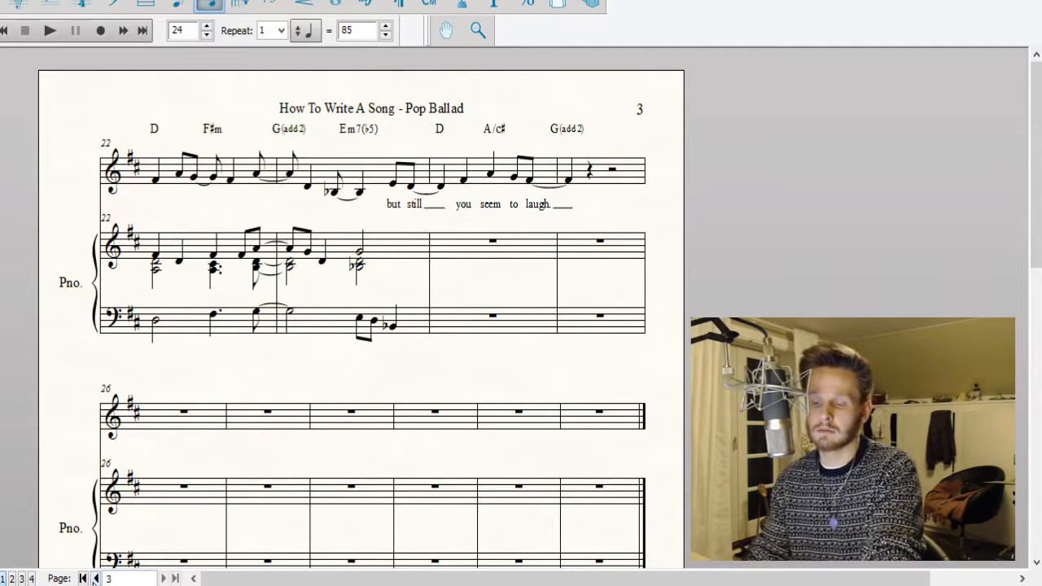
Lower the third-beat A in vocal measure 24 to E.
{"action": "left_click", "coordinate": [96, 578]}
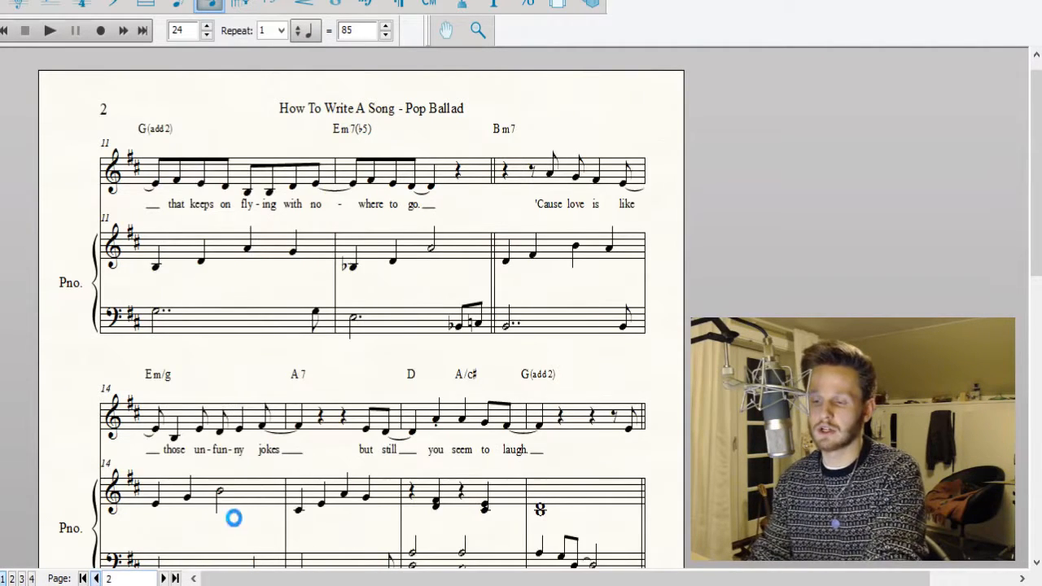
{"action": "scroll", "coordinate": [546, 263], "scroll_direction": "down", "scroll_amount": 3}
{"action": "scroll", "coordinate": [531, 181], "scroll_direction": "up", "scroll_amount": 3}
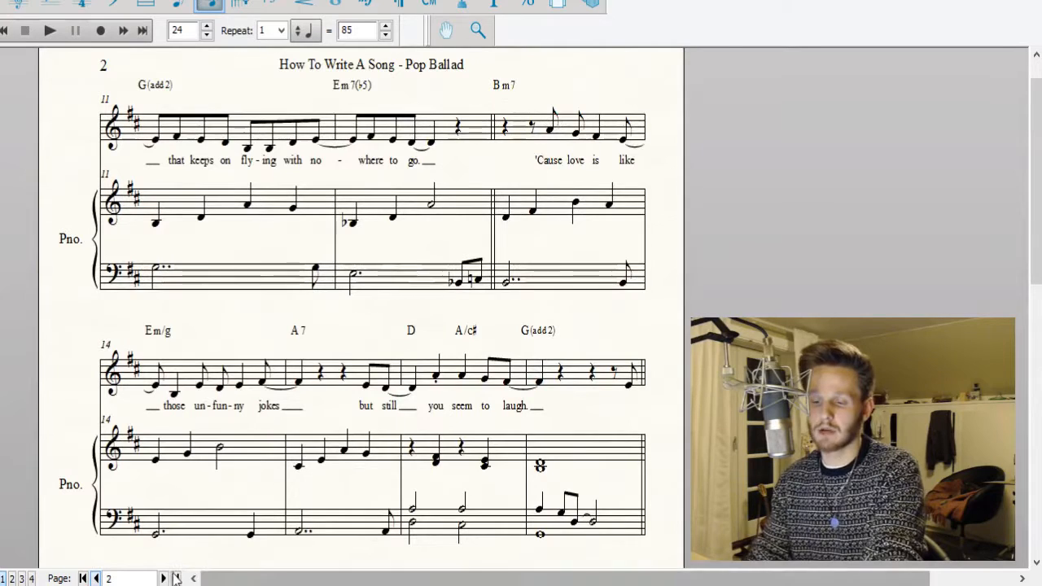
{"action": "left_click", "coordinate": [164, 578]}
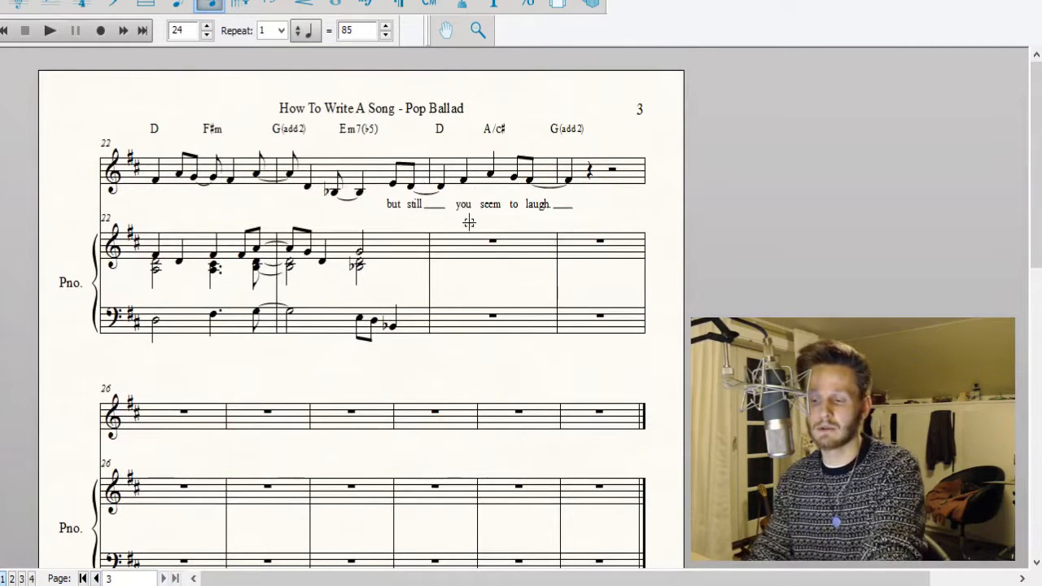
{"action": "left_click", "coordinate": [492, 179]}
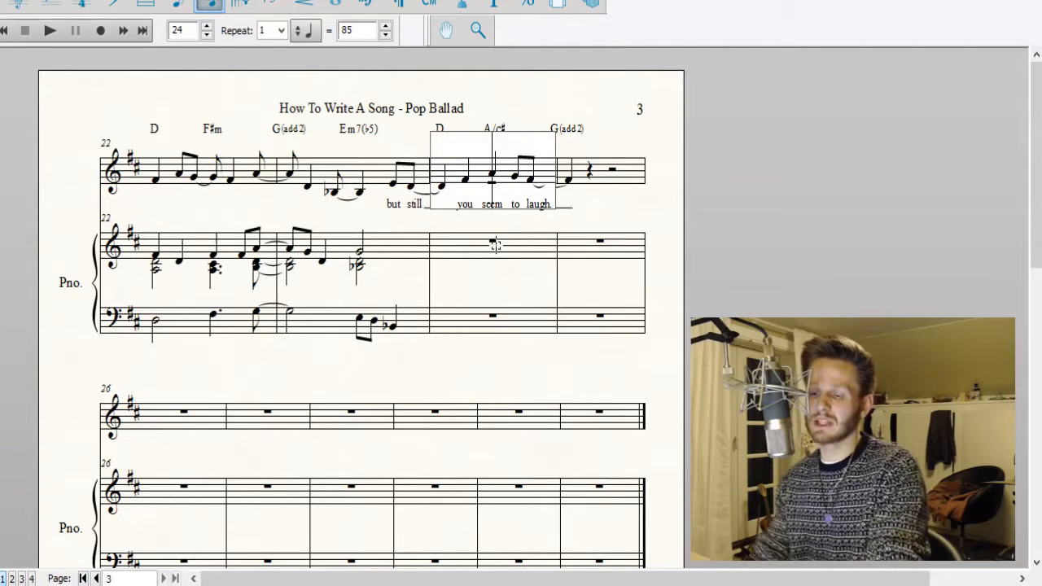
{"action": "left_click", "coordinate": [723, 219]}
{"action": "left_click", "coordinate": [492, 179]}
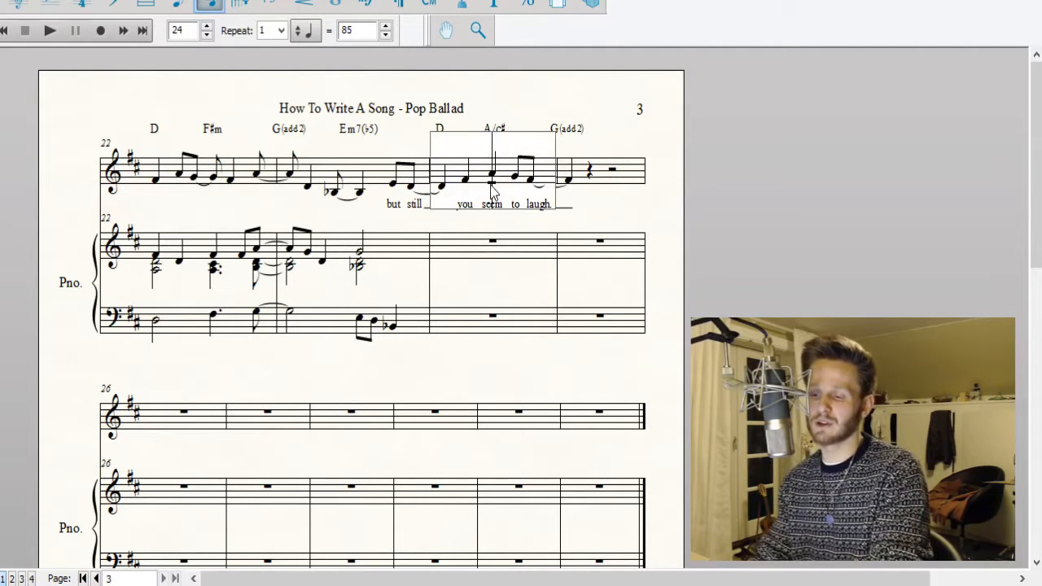
{"action": "key", "text": "Right"}
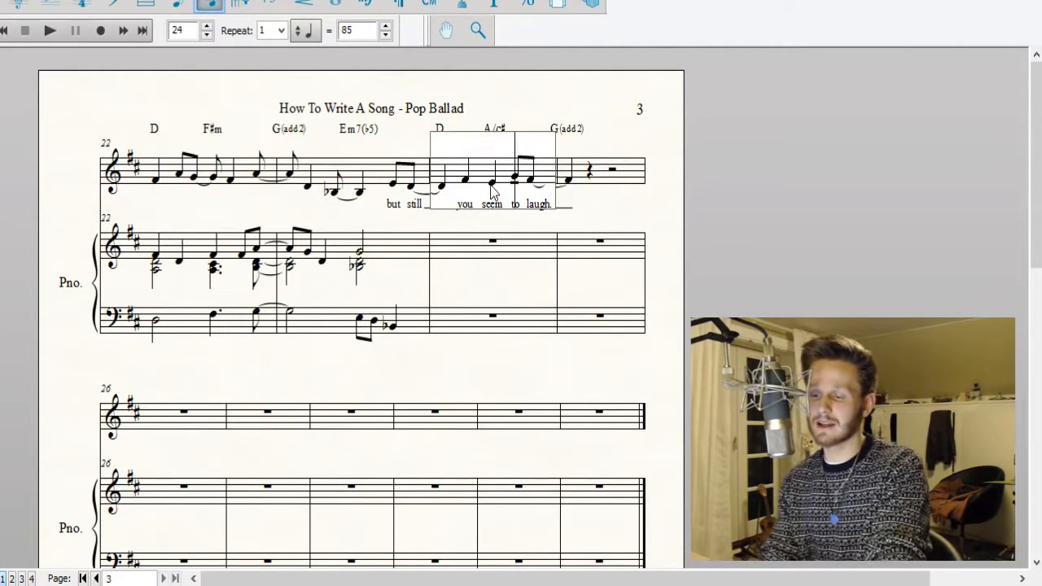
Lower the last two eighth notes in vocal measure 24 to E and D, and the tied quarter note in measure 25 to D.
{"action": "key", "text": "Return"}
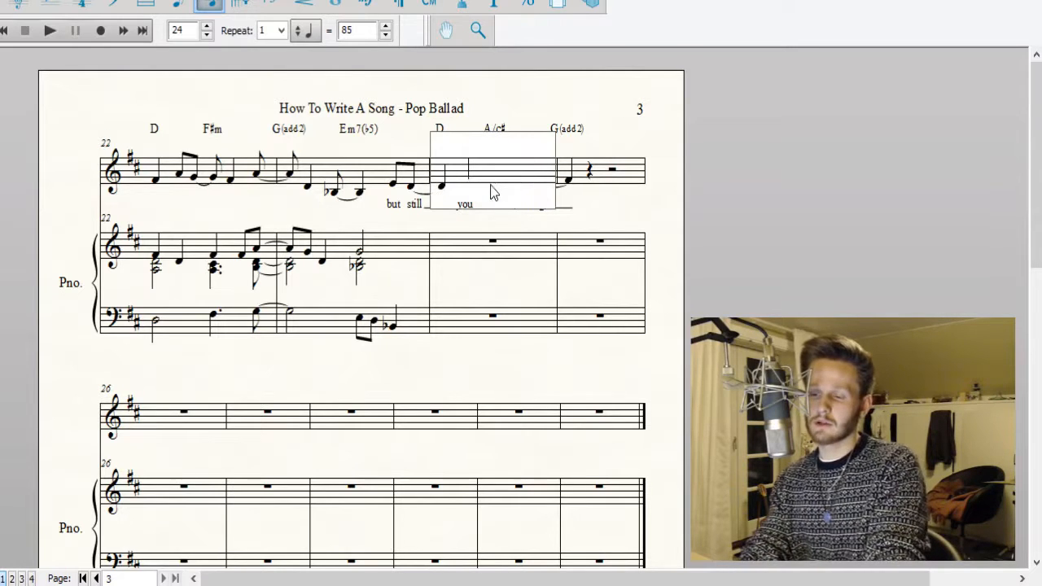
{"action": "key", "text": "Right"}
{"action": "key", "text": "Return"}
{"action": "key", "text": "Right"}
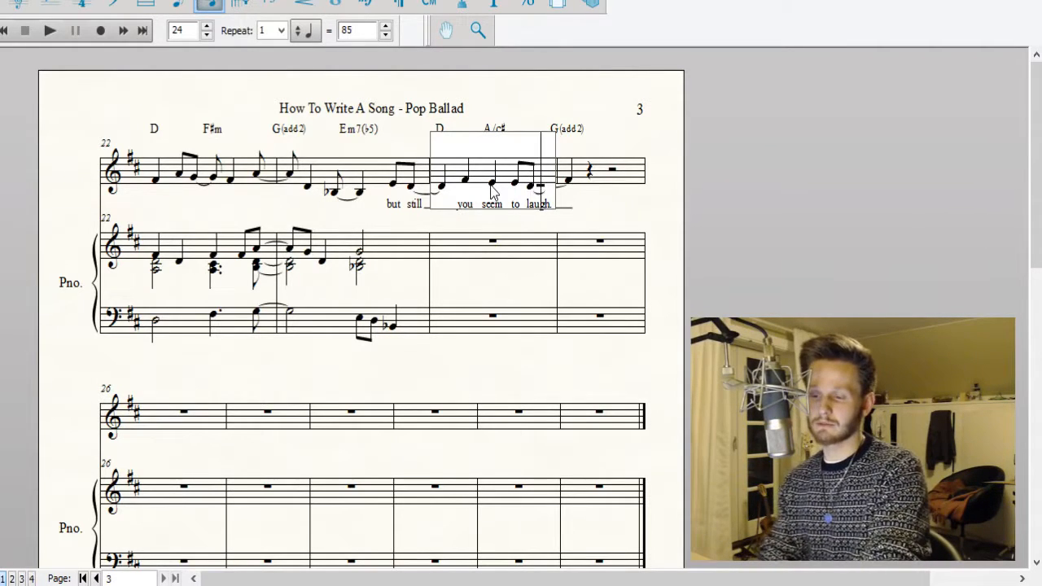
{"action": "key", "text": "Right"}
{"action": "left_click", "coordinate": [754, 192]}
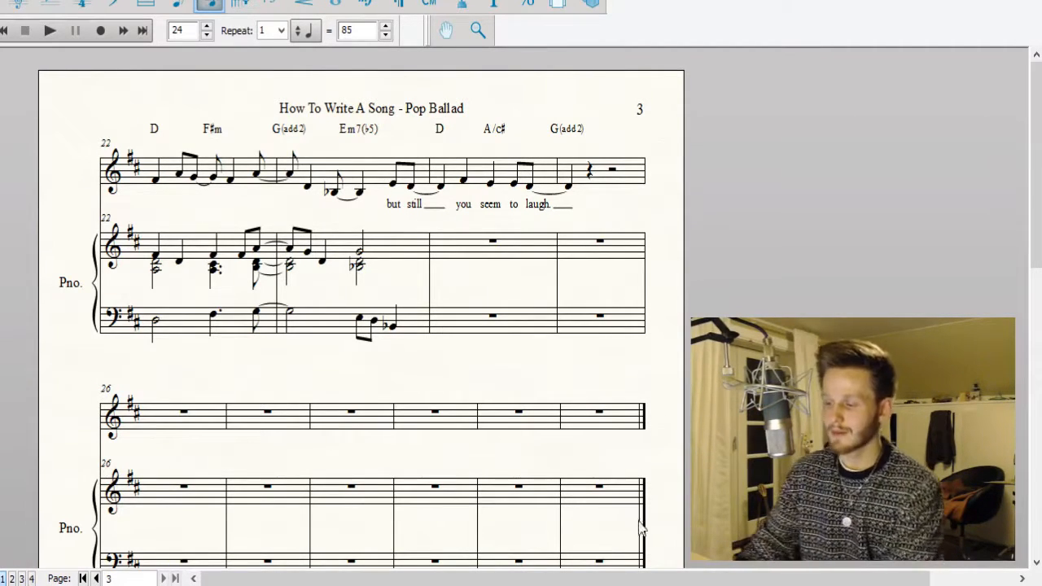
Enter three quarter-note chords in piano treble measure 24: D–F♯ on the first two beats and C♯–E on the third.
{"action": "left_click", "coordinate": [96, 579]}
{"action": "scroll", "coordinate": [576, 360], "scroll_direction": "down", "scroll_amount": 2}
{"action": "scroll", "coordinate": [576, 360], "scroll_direction": "down", "scroll_amount": 1}
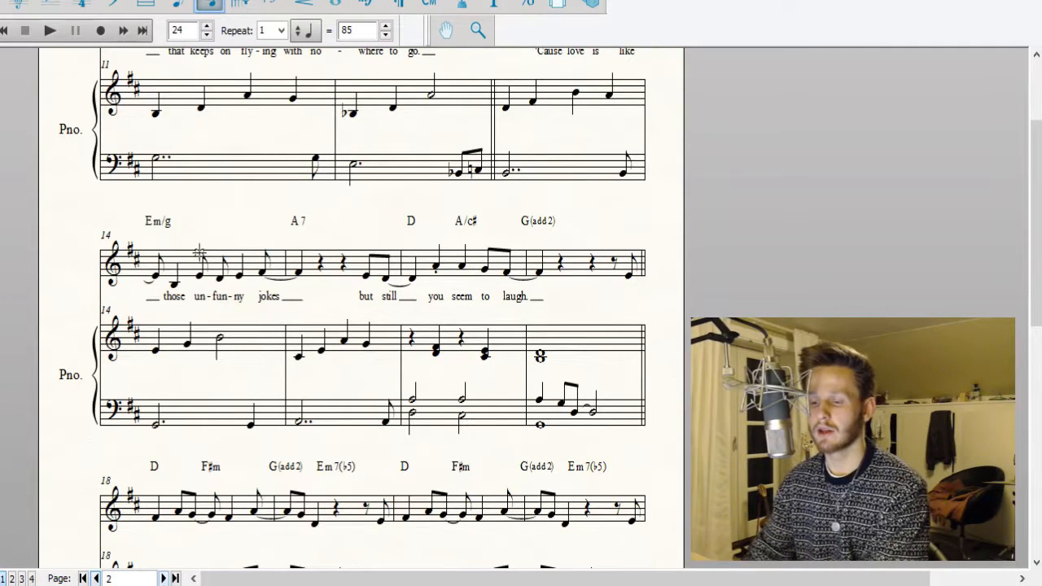
{"action": "left_click", "coordinate": [164, 578]}
{"action": "scroll", "coordinate": [468, 310], "scroll_direction": "up", "scroll_amount": 3}
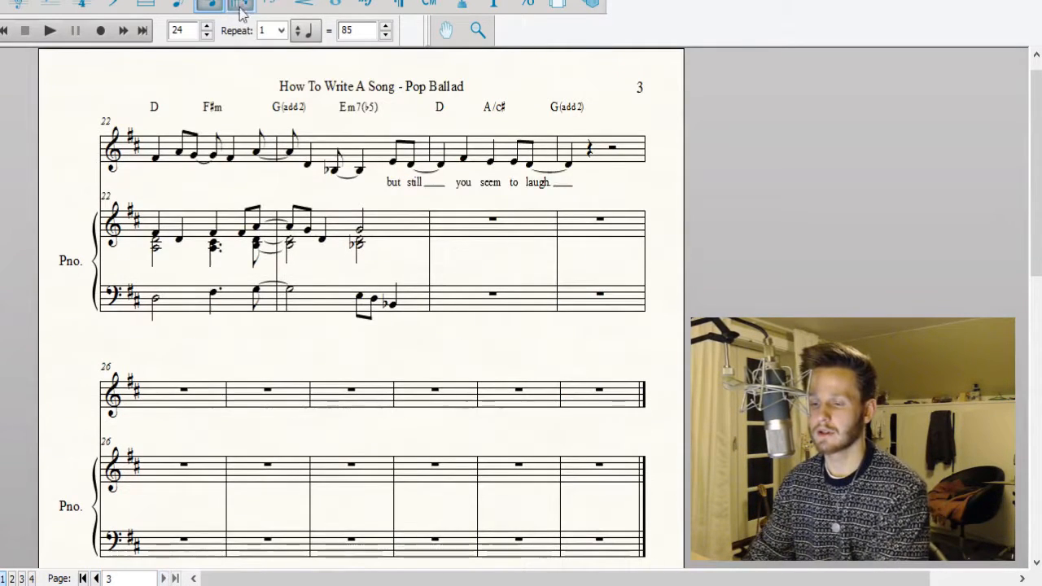
{"action": "left_click", "coordinate": [468, 265]}
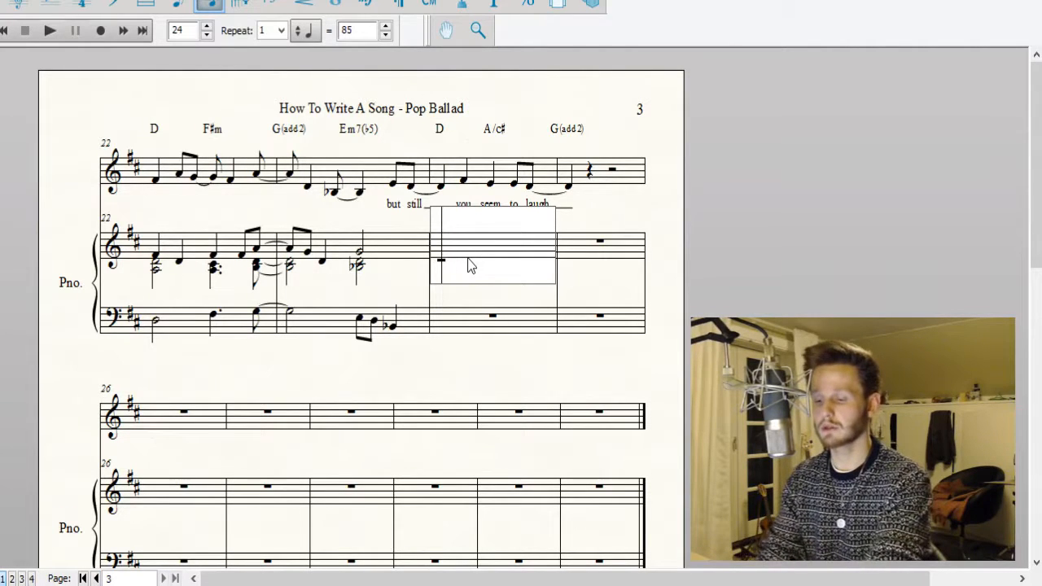
{"action": "key", "text": "5"}
{"action": "key", "text": "Left"}
{"action": "key", "text": "Right"}
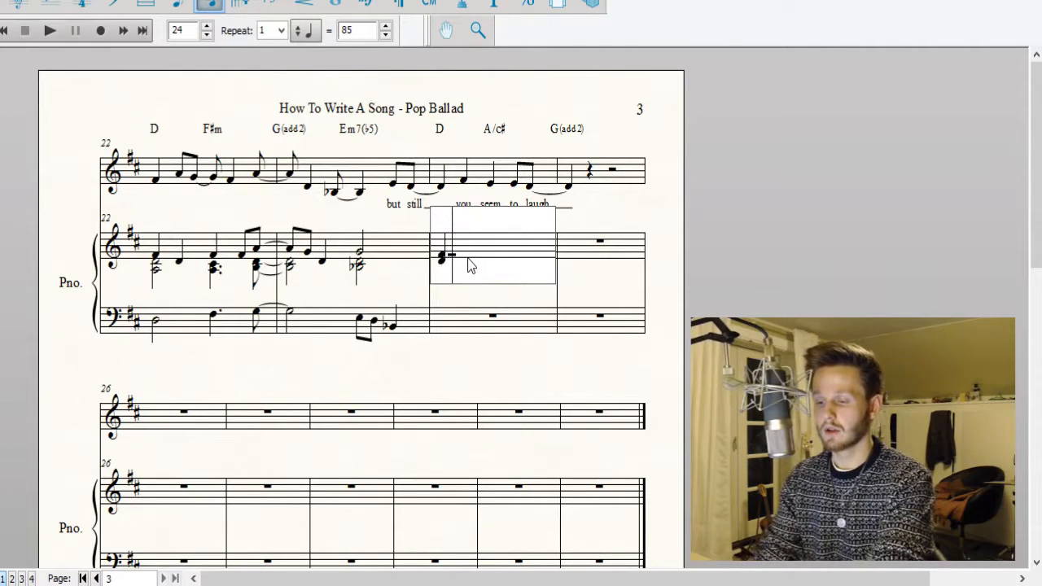
{"action": "key", "text": "5"}
{"action": "key", "text": "Right"}
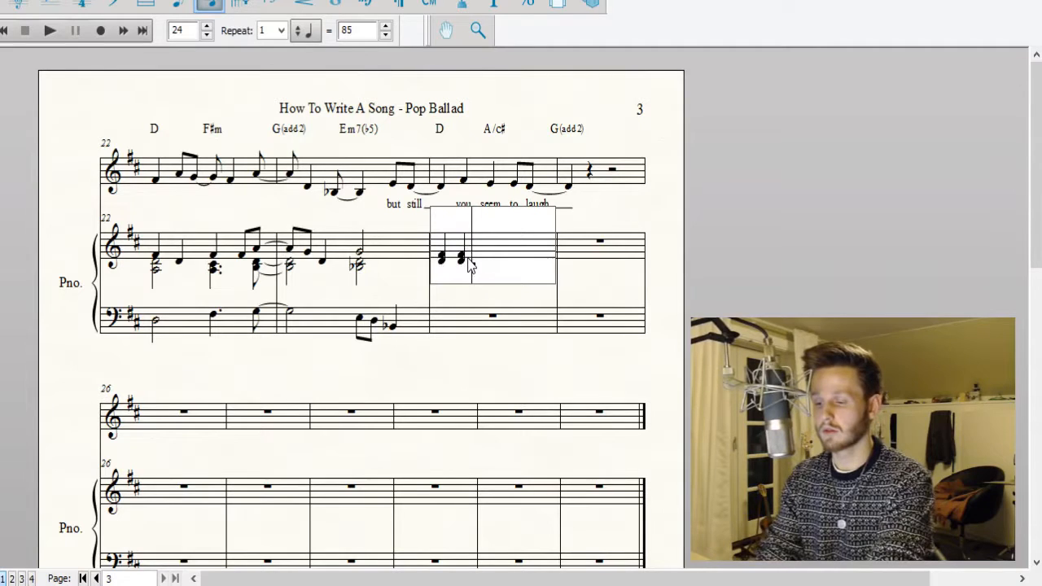
{"action": "key", "text": "5"}
{"action": "key", "text": "Right"}
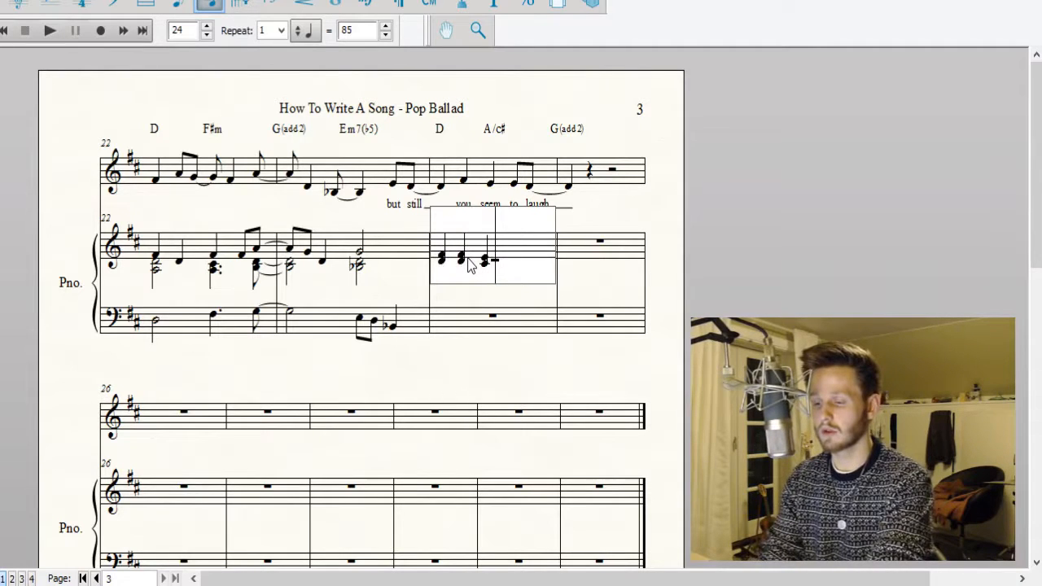
Fill the last beat of piano treble measure 24 with two eighth-note chords, C♯–E and B–D.
{"action": "key", "text": "4"}
{"action": "key", "text": "4"}
{"action": "key", "text": "0"}
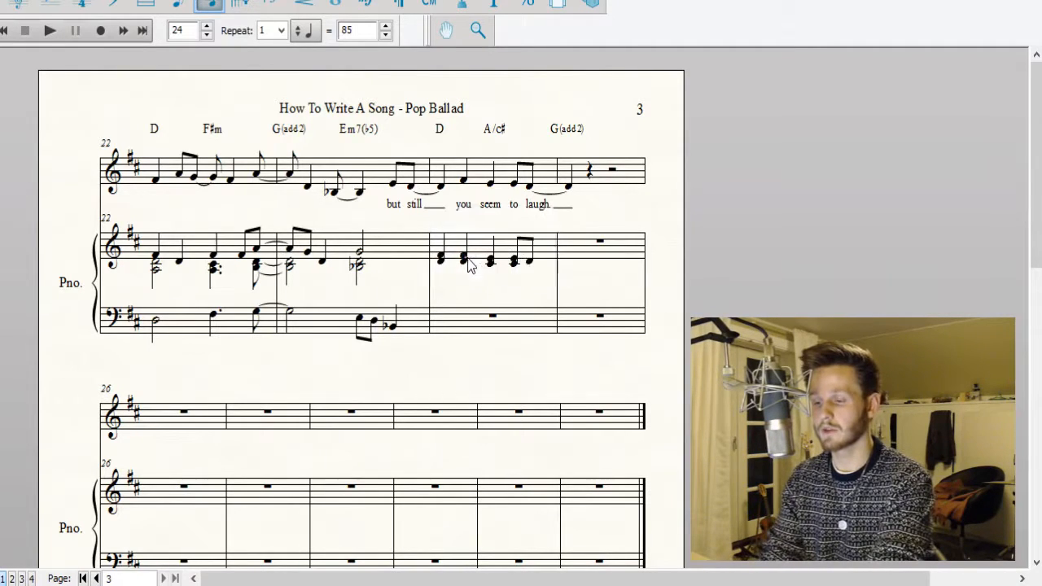
{"action": "key", "text": "Left"}
{"action": "key", "text": "Left"}
{"action": "key", "text": "4"}
{"action": "key", "text": "Left"}
Tie the last B–D chord of piano treble measure 24 to a half-note B–D chord in measure 25.
{"action": "key", "text": "Left"}
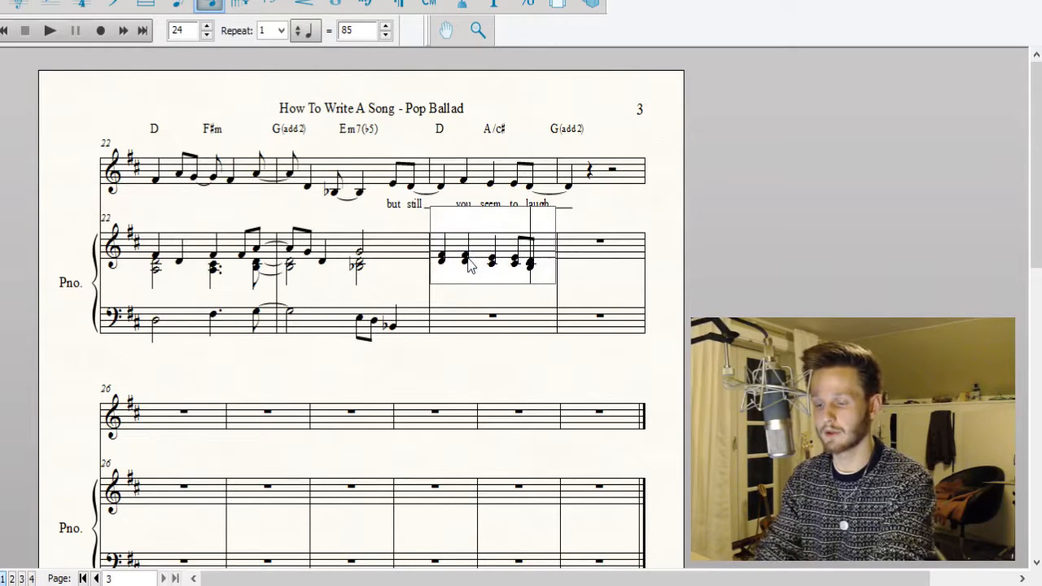
{"action": "key", "text": "Right"}
{"action": "key", "text": "Right"}
{"action": "key", "text": "5"}
{"action": "key", "text": "Left"}
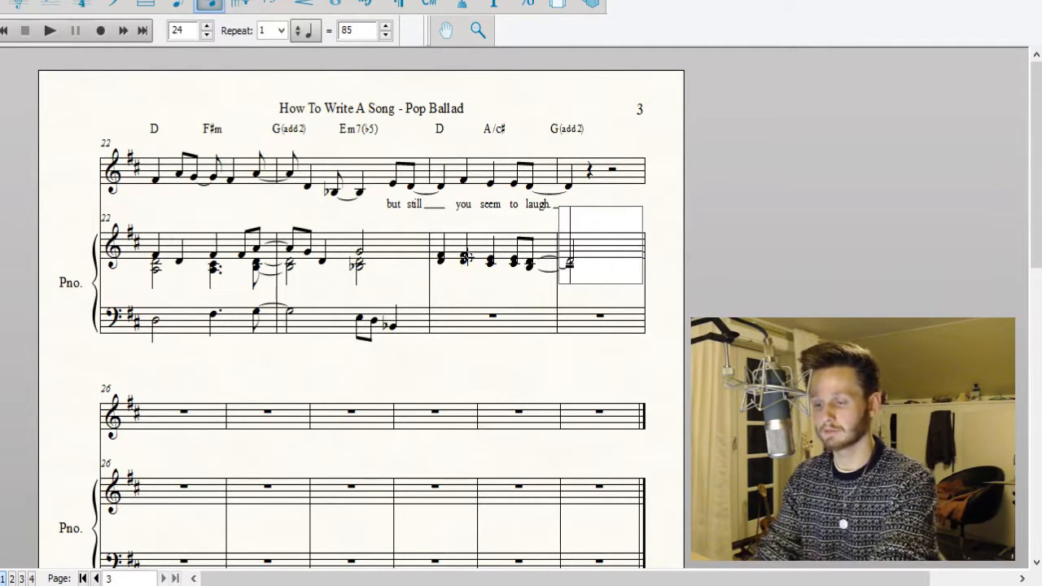
{"action": "left_click", "coordinate": [765, 217]}
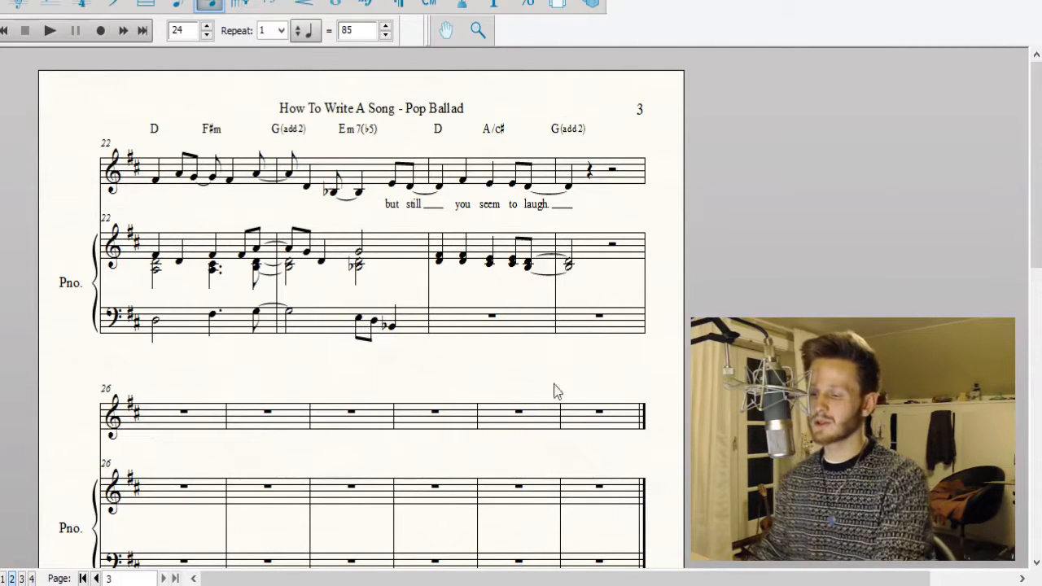
Add a lower voice to piano treble measure 24 with a half note A followed by a dotted quarter note A.
{"action": "left_click", "coordinate": [446, 268]}
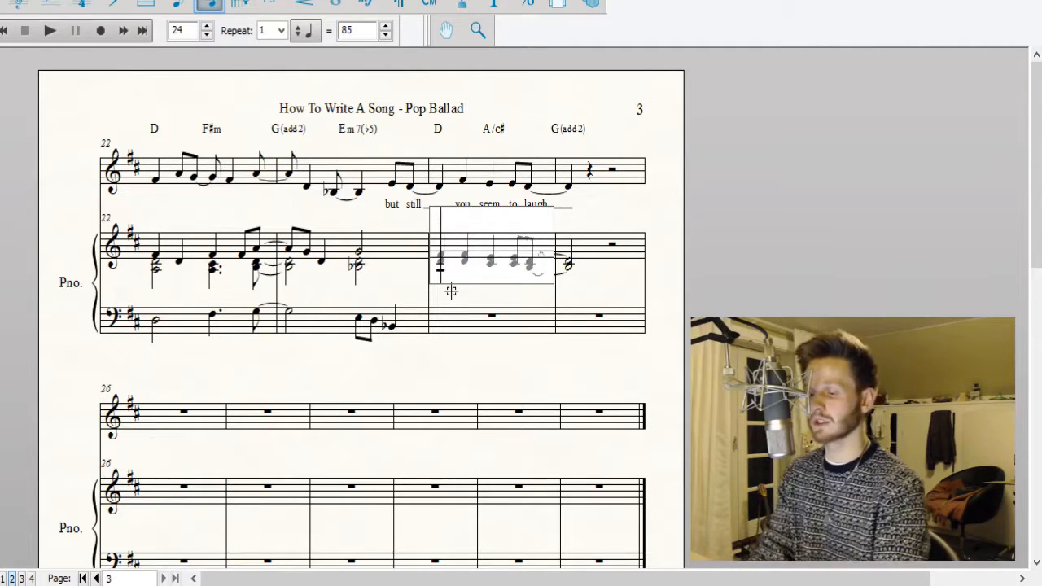
{"action": "key", "text": "6"}
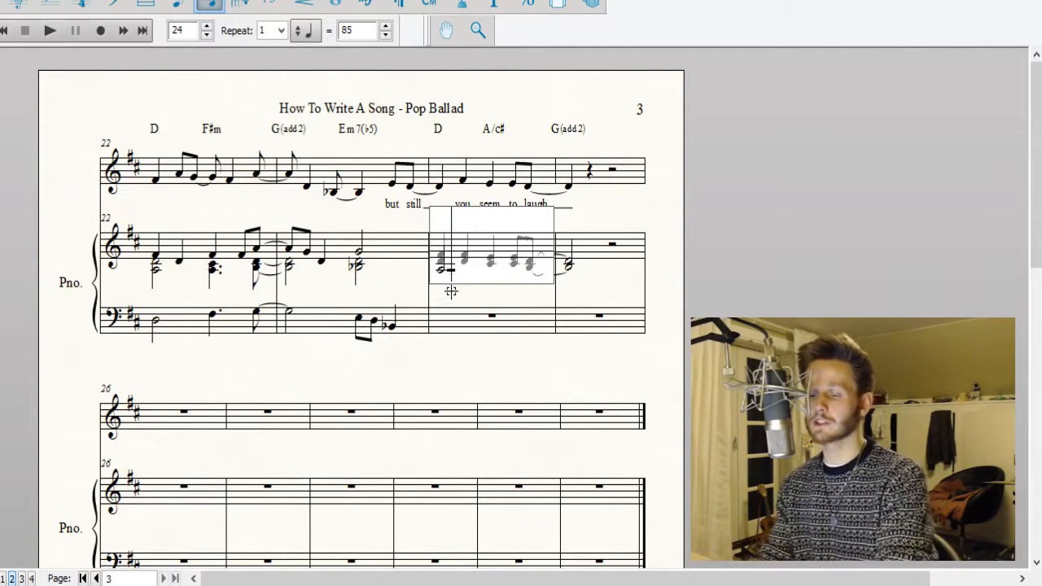
{"action": "key", "text": "c"}
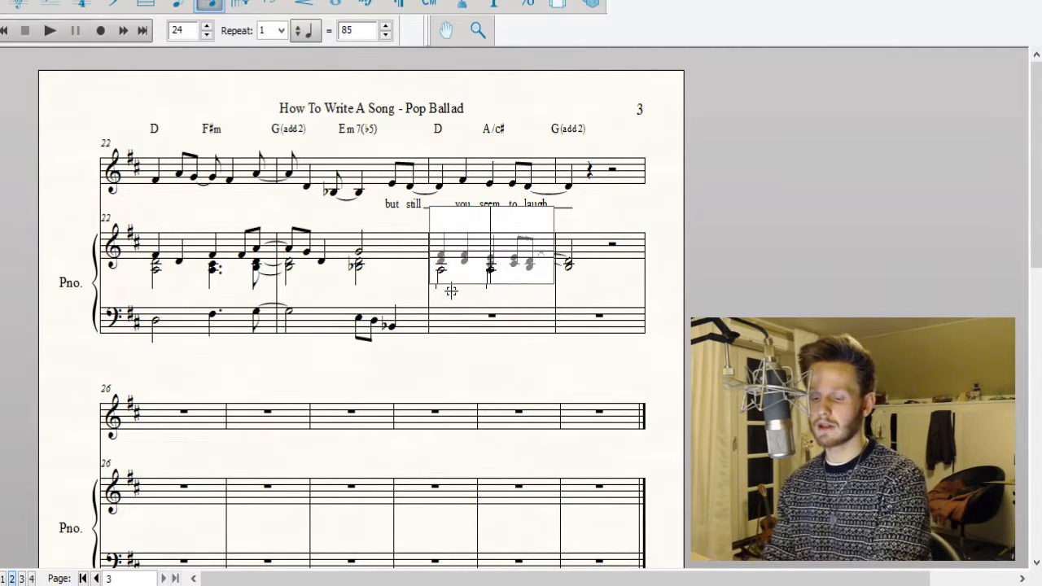
{"action": "left_click", "coordinate": [451, 291]}
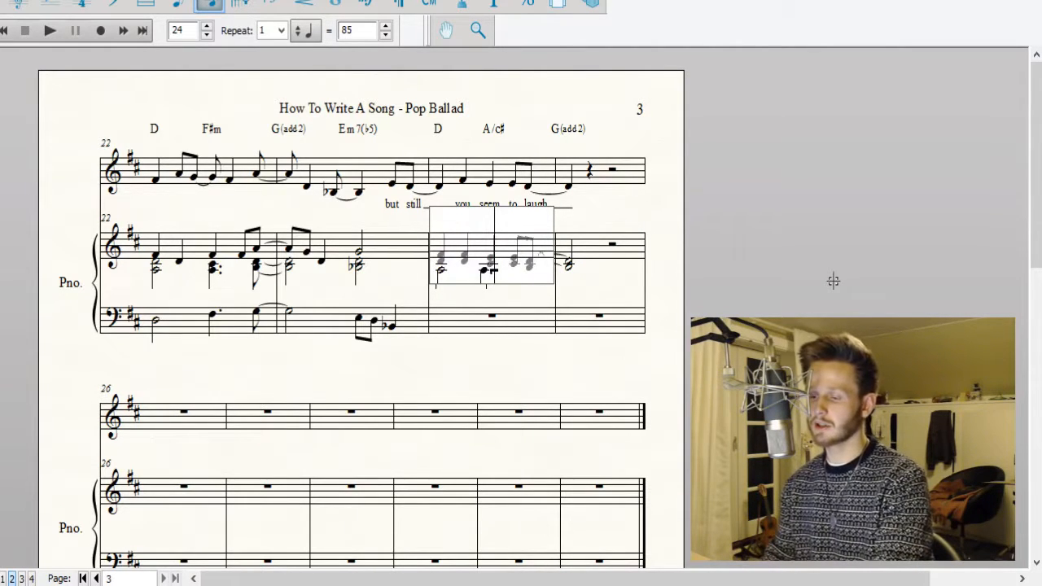
{"action": "left_click", "coordinate": [832, 281]}
Fill piano bass measure 24 with hidden rests and end the measure with an eighth note A.
{"action": "left_click", "coordinate": [496, 326]}
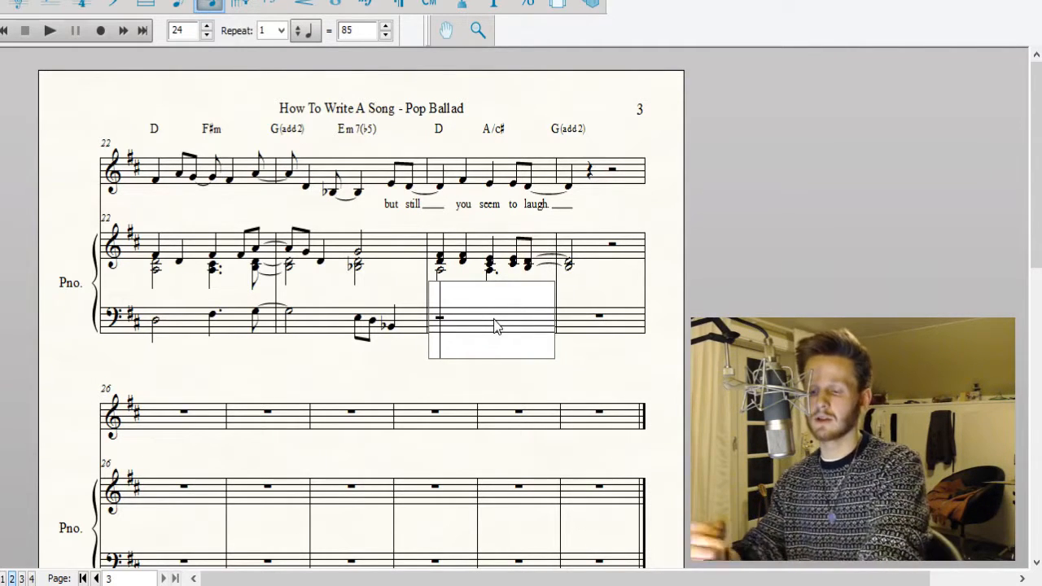
{"action": "key", "text": "6"}
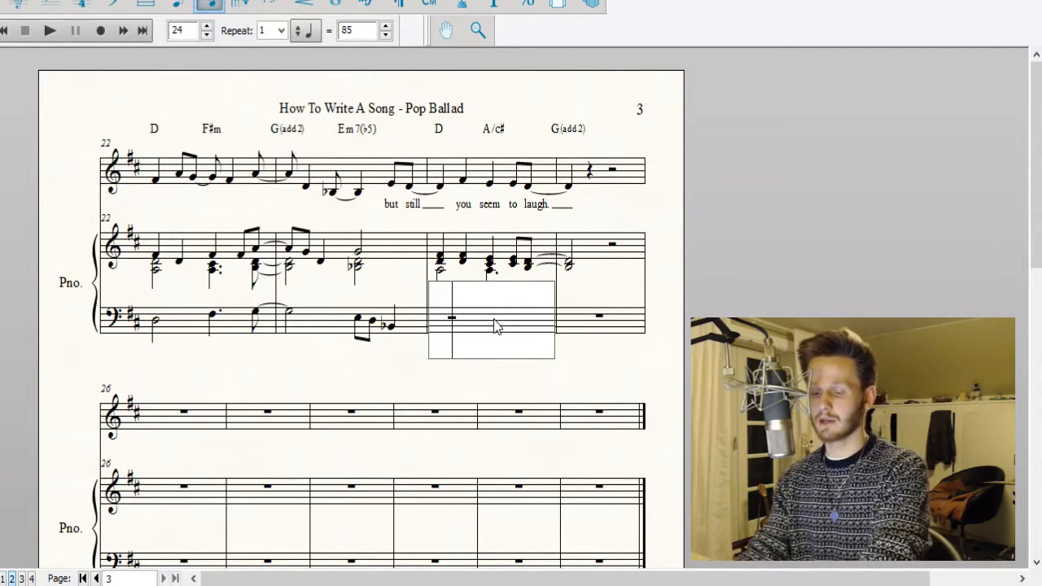
{"action": "key", "text": "5"}
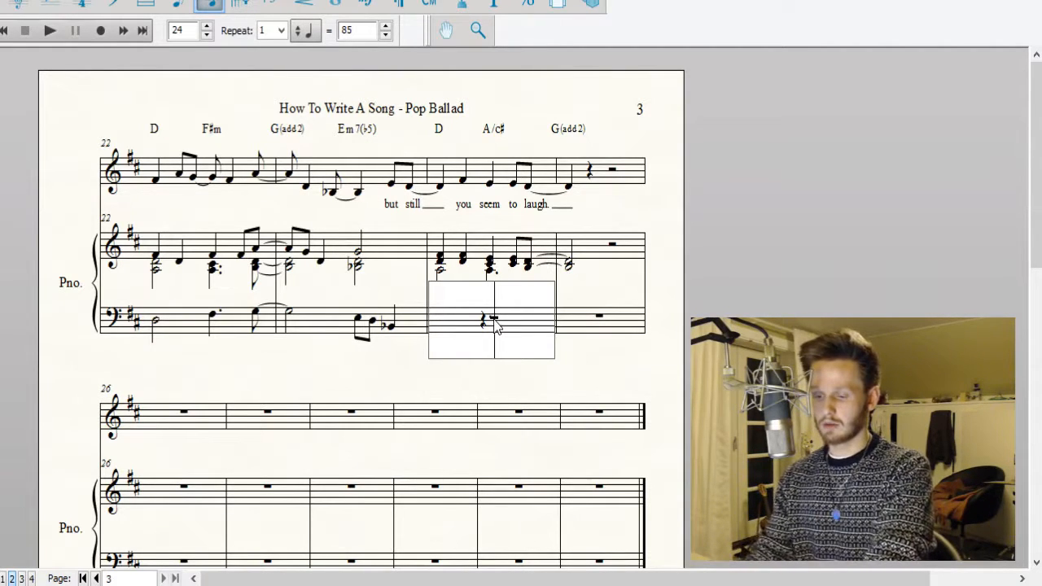
{"action": "key", "text": "Delete"}
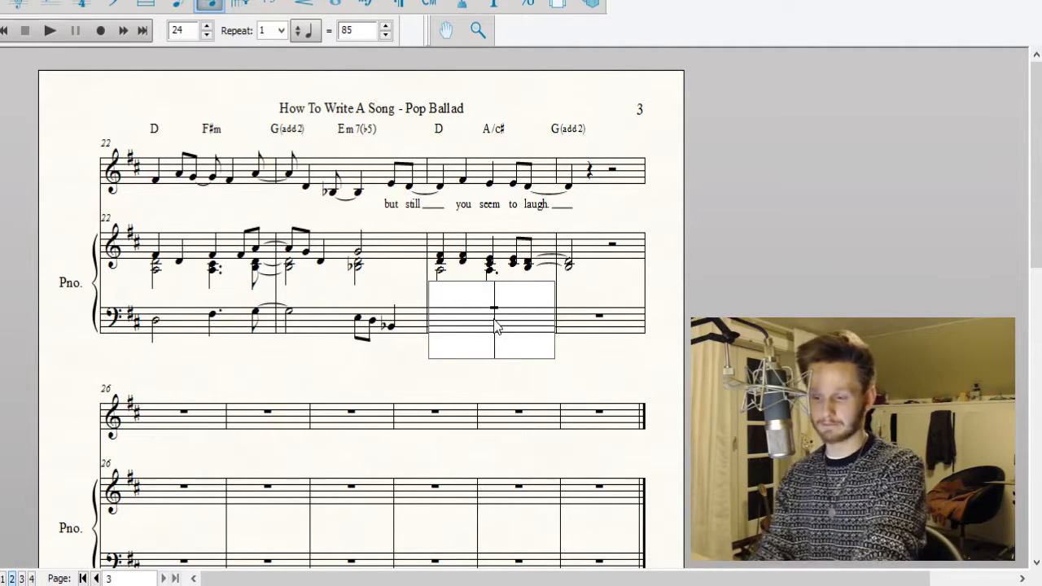
{"action": "key", "text": "Right"}
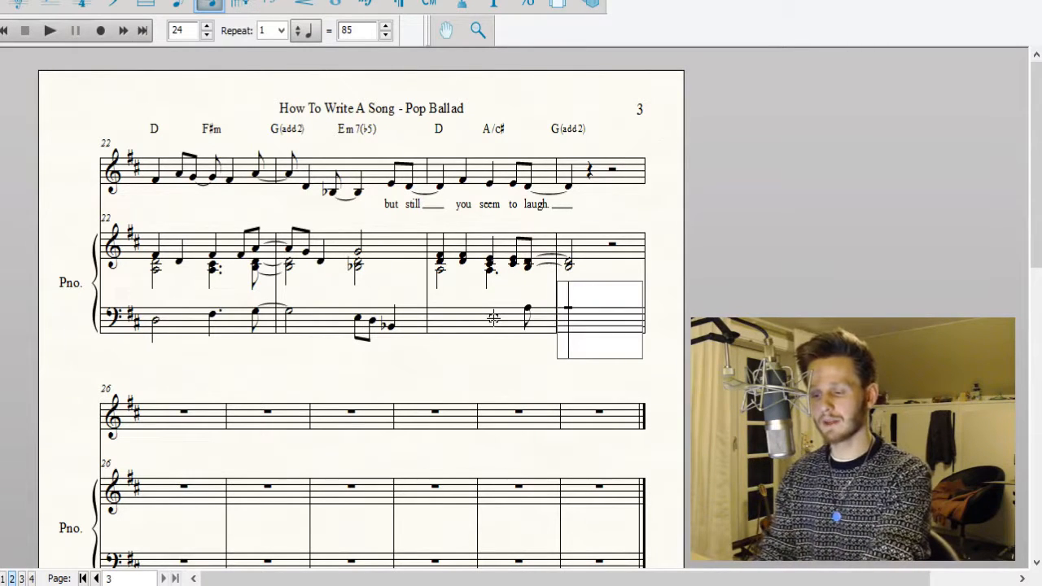
Tie the bass A into measure 25 as an eighth note and follow it with an eighth note G and a quarter note D.
{"action": "key", "text": "4"}
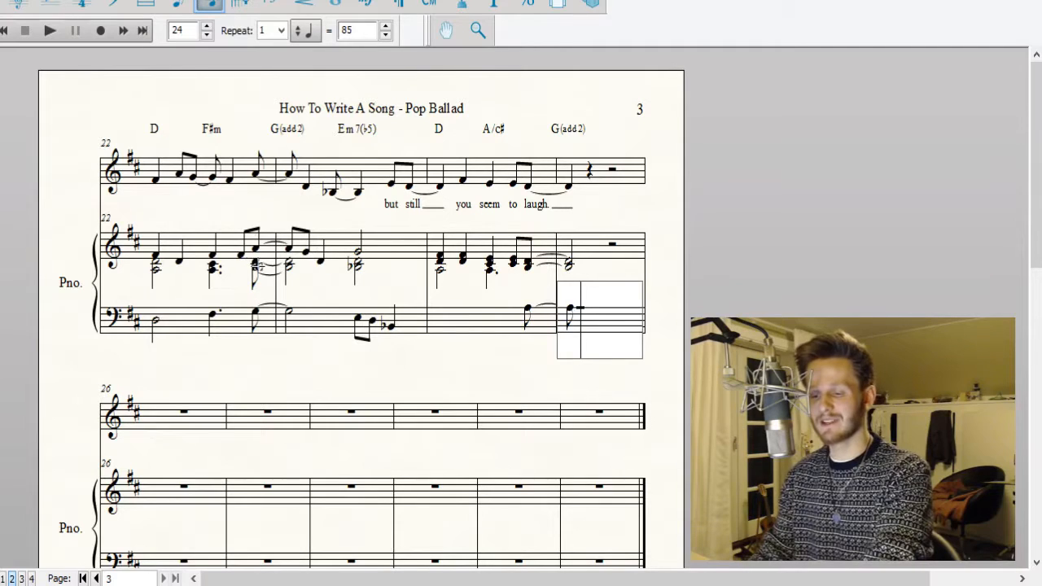
{"action": "key", "text": "4"}
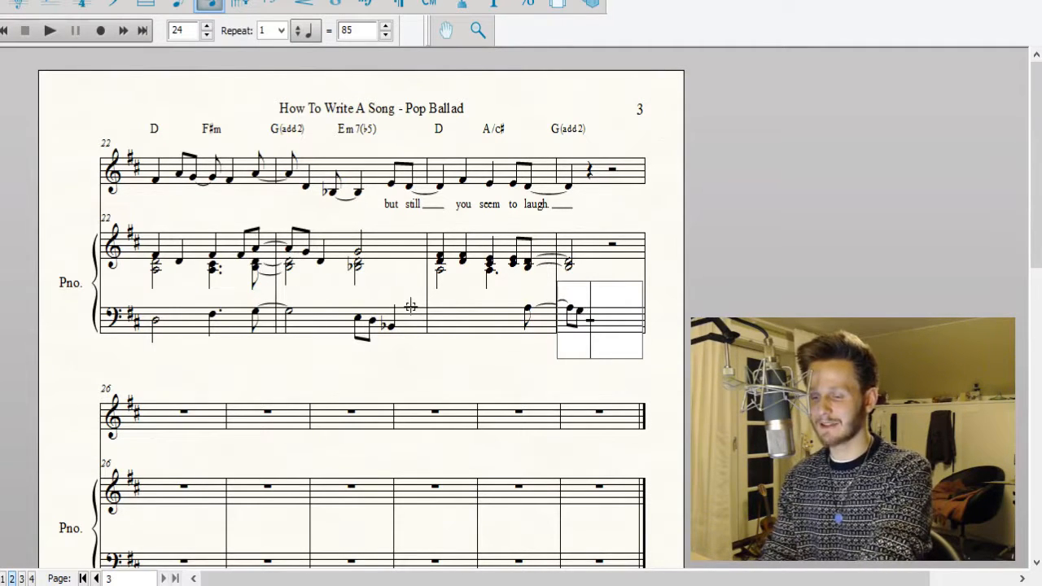
{"action": "key", "text": "5"}
{"action": "left_click", "coordinate": [733, 316]}
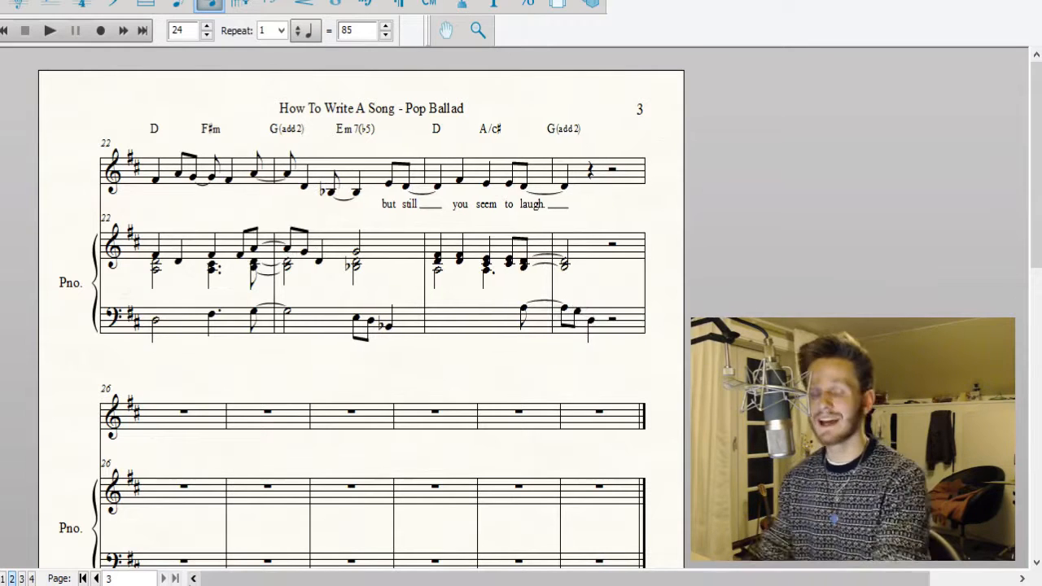
Add a lower bass voice from measure 24: dotted quarter D, eighth D, dotted quarter C♯, and eighth G tied to a half note G.
{"action": "left_click", "coordinate": [474, 324]}
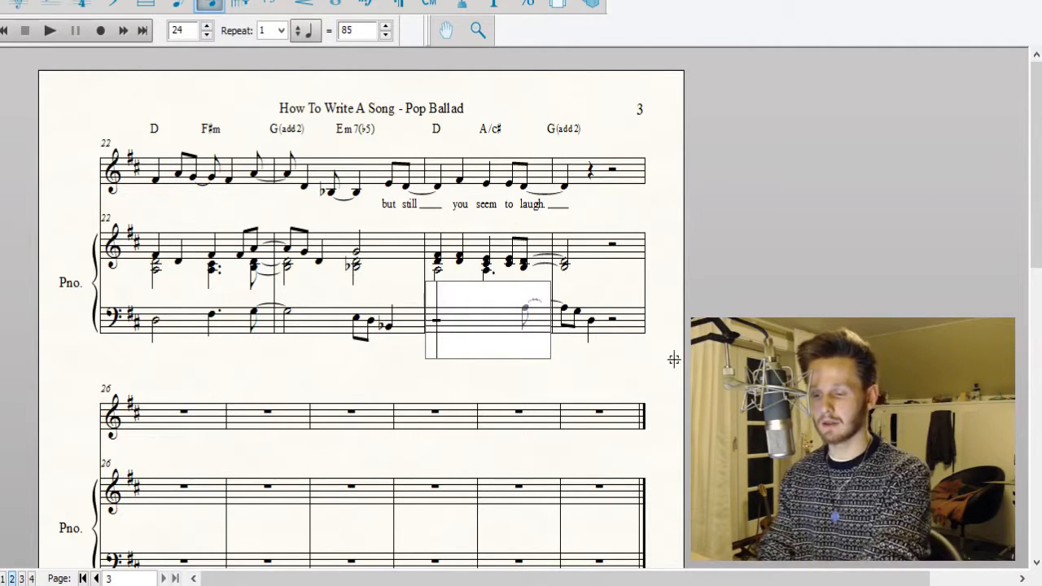
{"action": "key", "text": "6"}
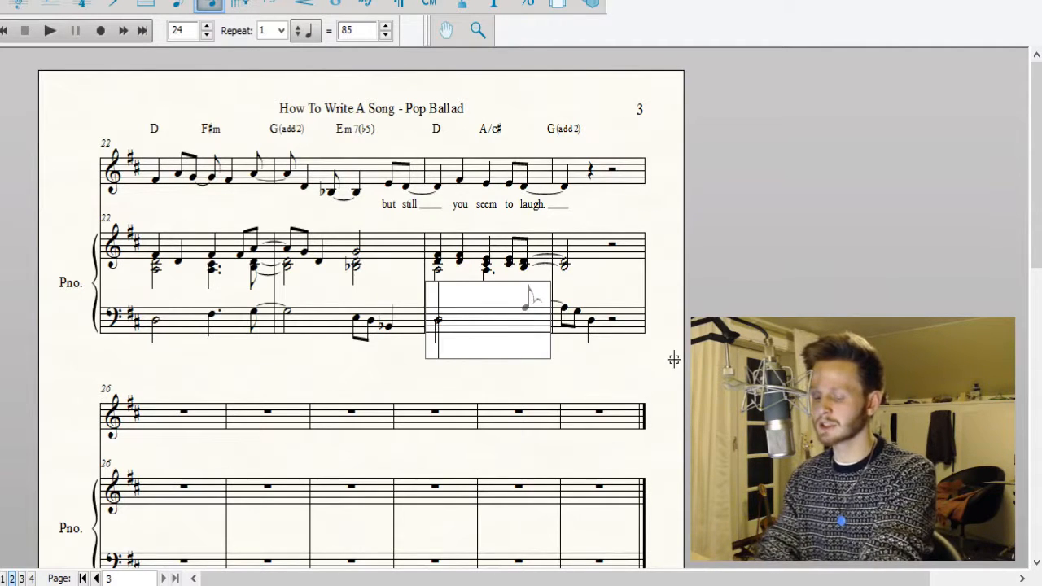
{"action": "key", "text": "4"}
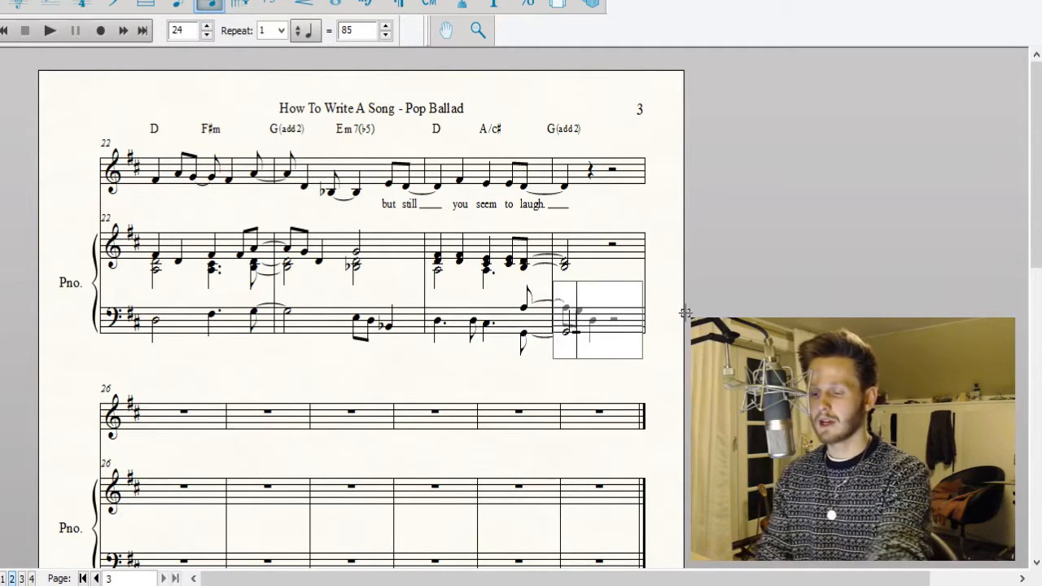
{"action": "key", "text": "space"}
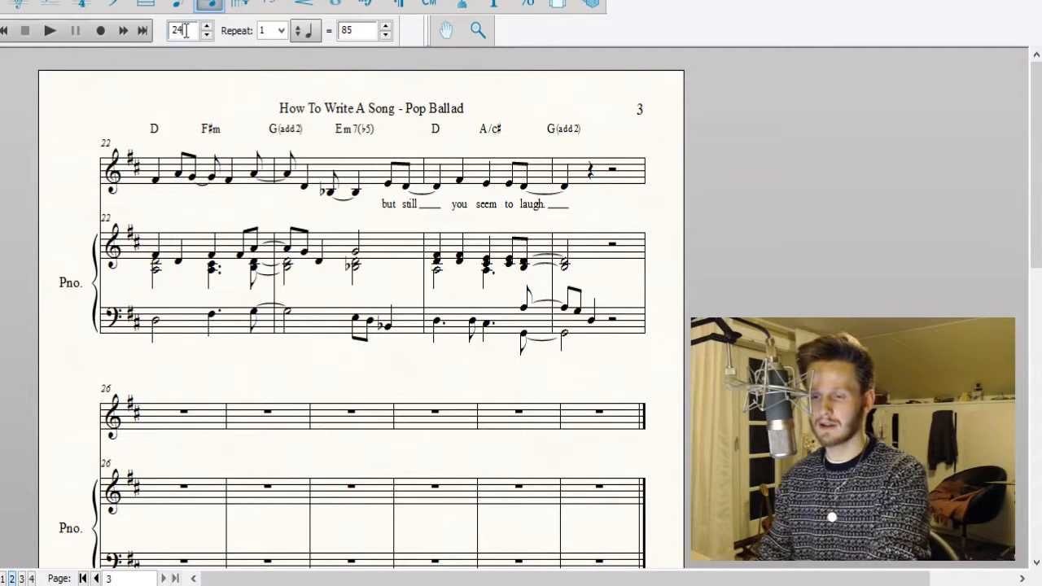
Play back the score from measure 17 through measure 25, then stop playback.
{"action": "left_click", "coordinate": [96, 578]}
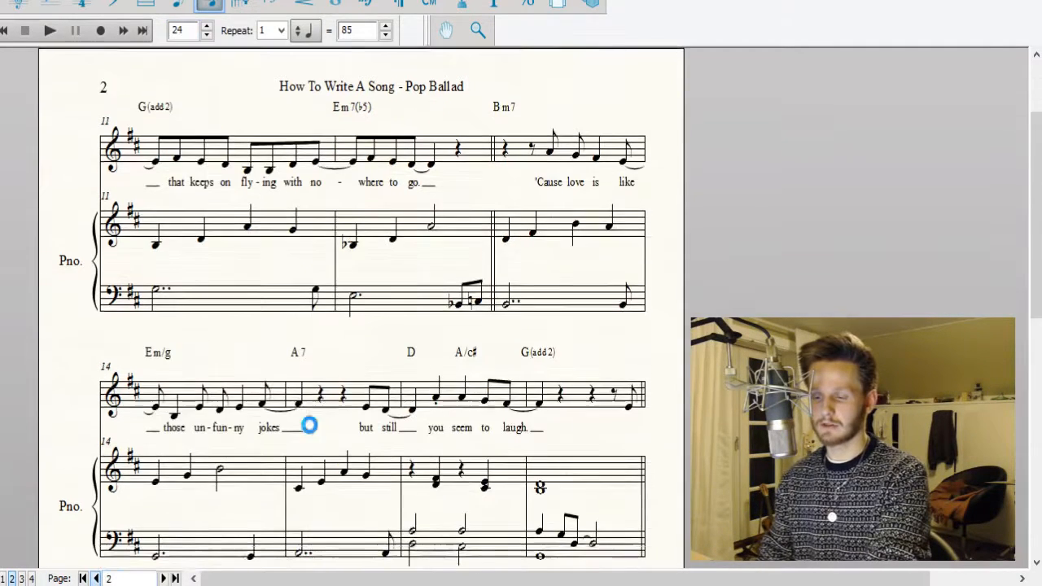
{"action": "scroll", "coordinate": [309, 425], "scroll_direction": "down", "scroll_amount": 2}
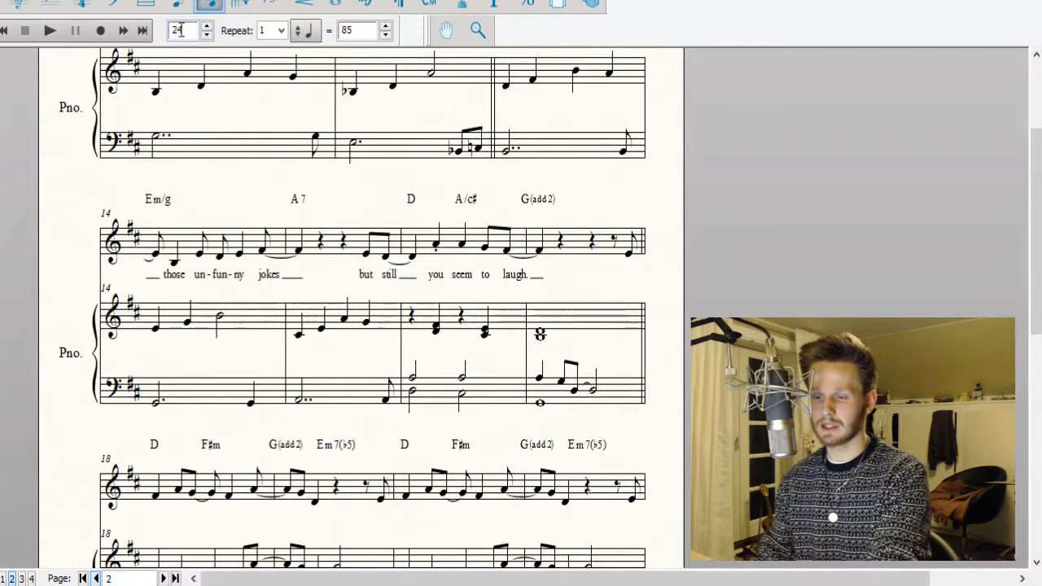
{"action": "double_click", "coordinate": [181, 30]}
{"action": "type", "text": "17"}
{"action": "left_click", "coordinate": [54, 32]}
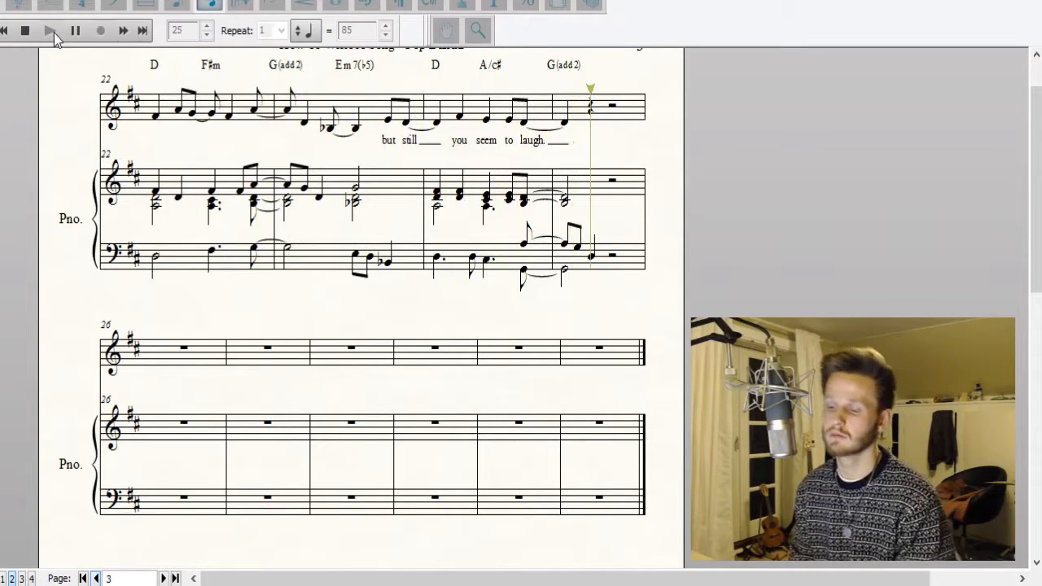
{"action": "left_click", "coordinate": [25, 30]}
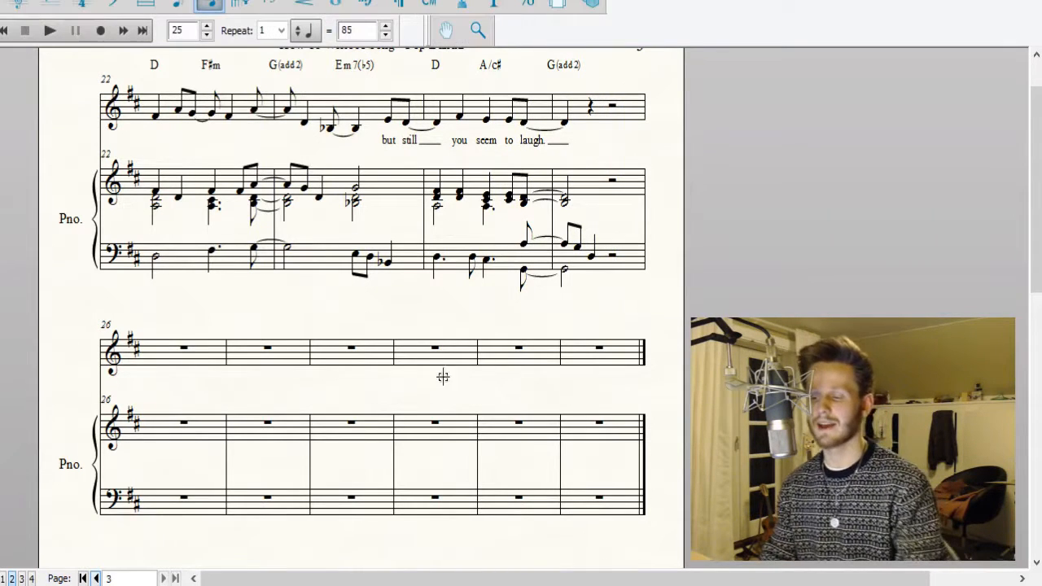
Add the chord symbol Em7(♭5) above the second half of measure 25 and return to note entry.
{"action": "scroll", "coordinate": [442, 376], "scroll_direction": "up", "scroll_amount": 1}
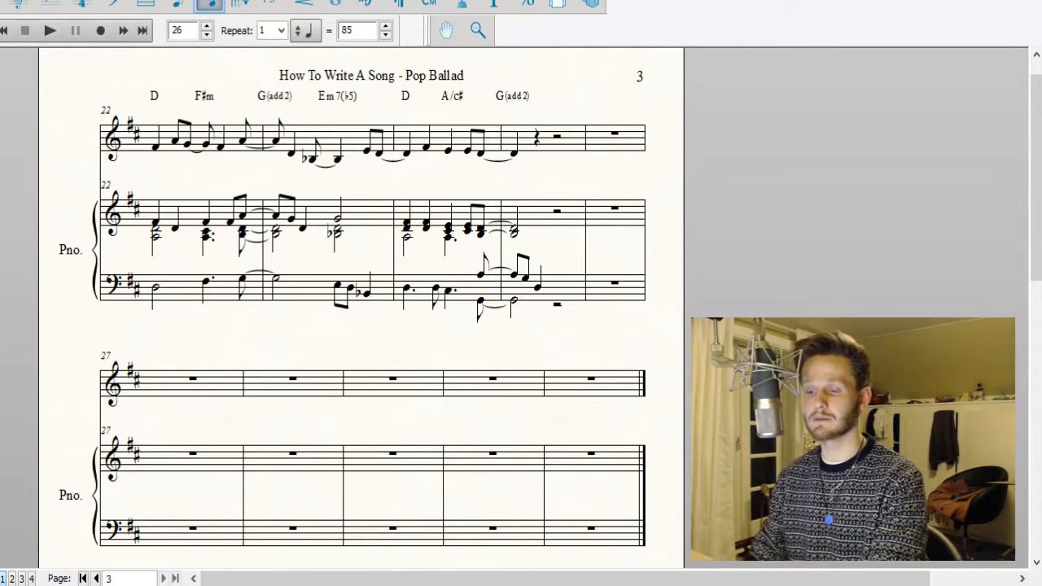
{"action": "left_click", "coordinate": [430, 4]}
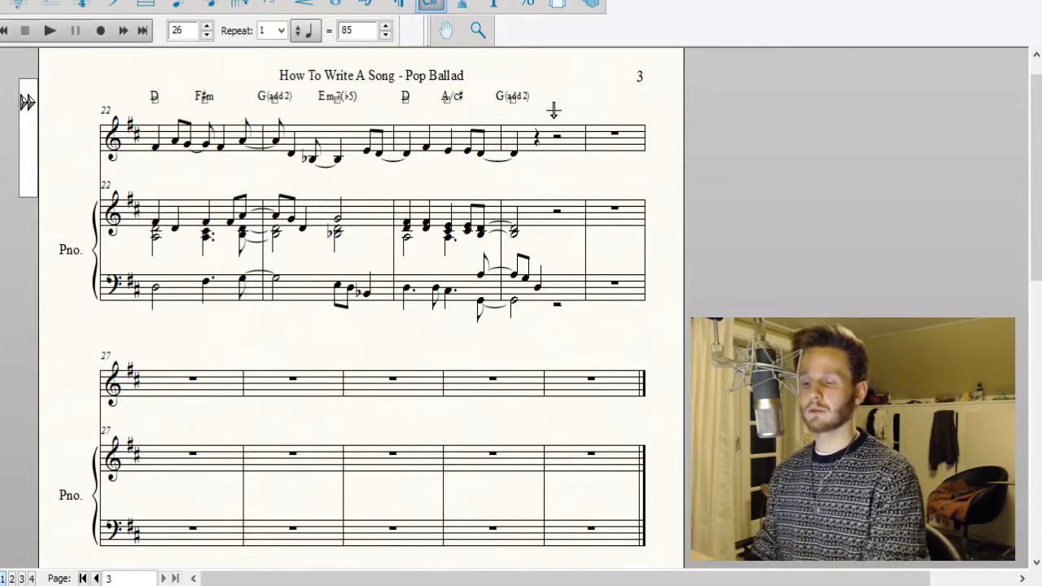
{"action": "left_click", "coordinate": [553, 110]}
{"action": "type", "text": "Em"}
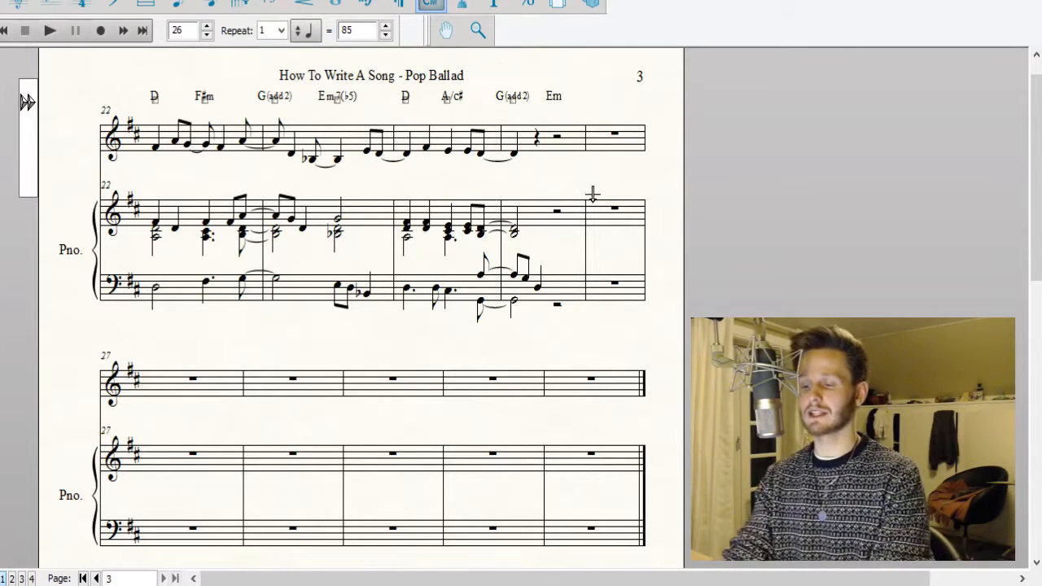
{"action": "type", "text": "7(b5"}
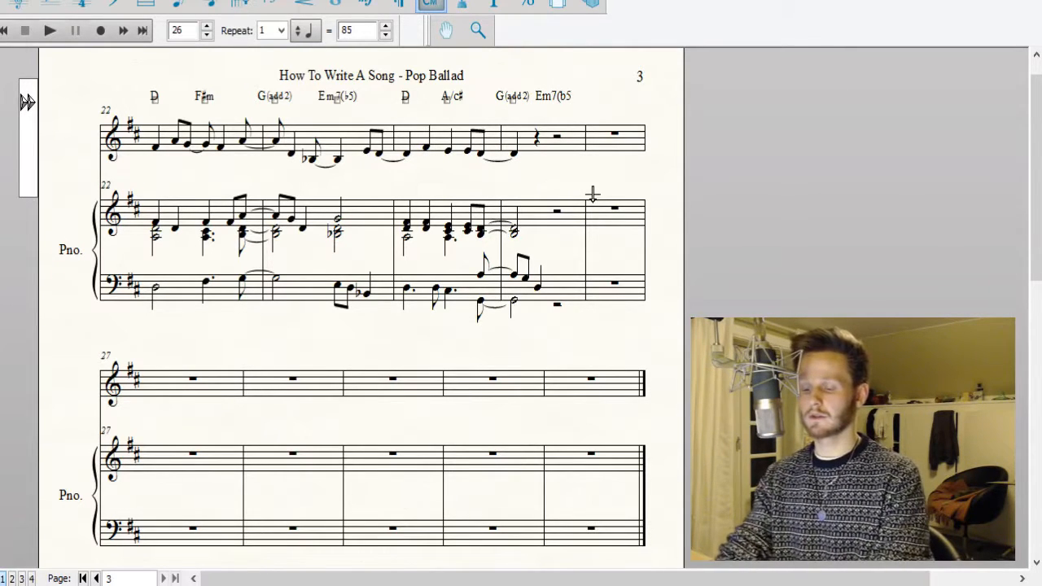
{"action": "type", "text": ")"}
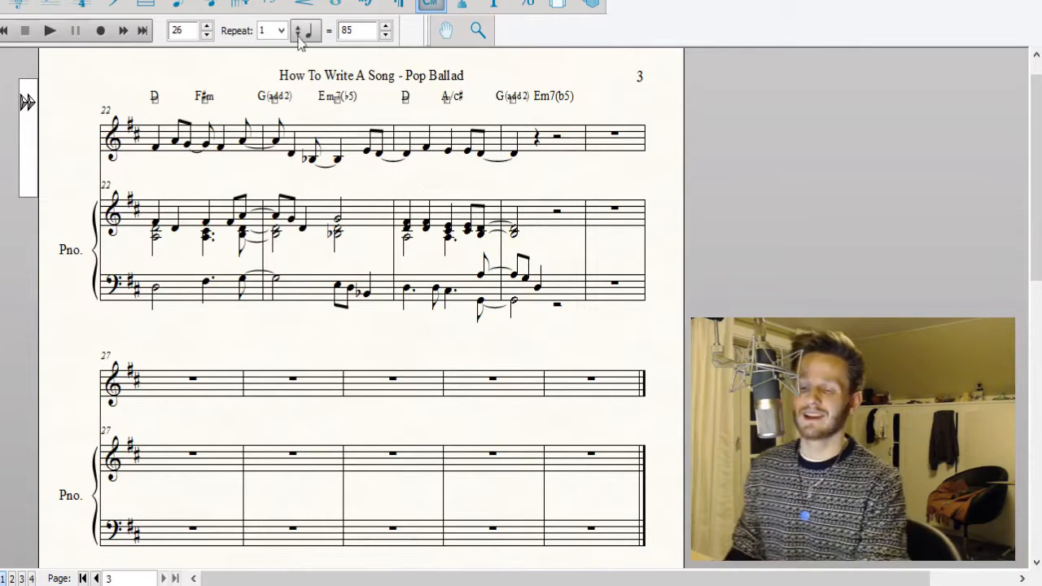
{"action": "left_click", "coordinate": [219, 4]}
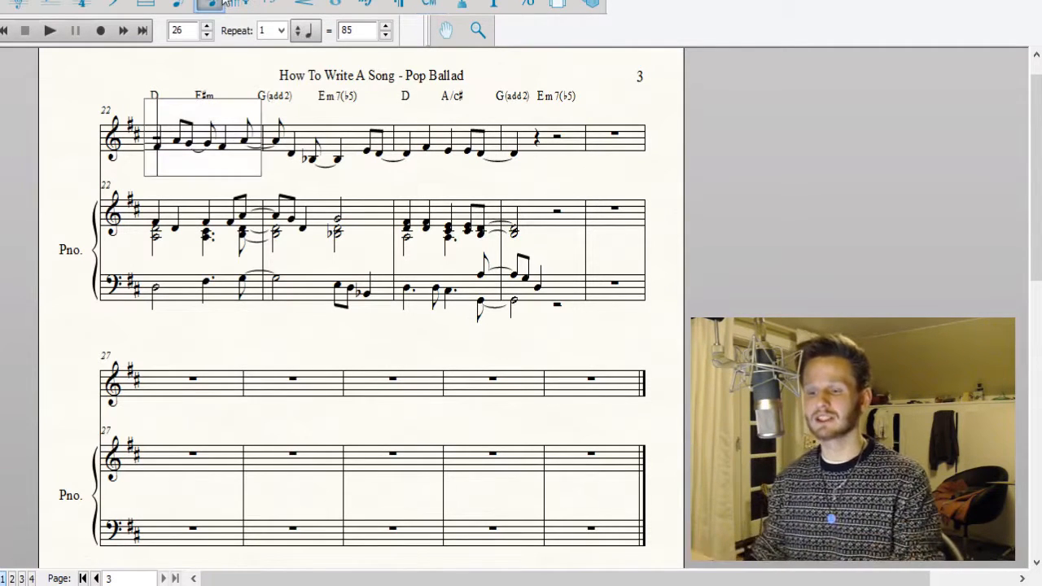
{"action": "left_click", "coordinate": [870, 142]}
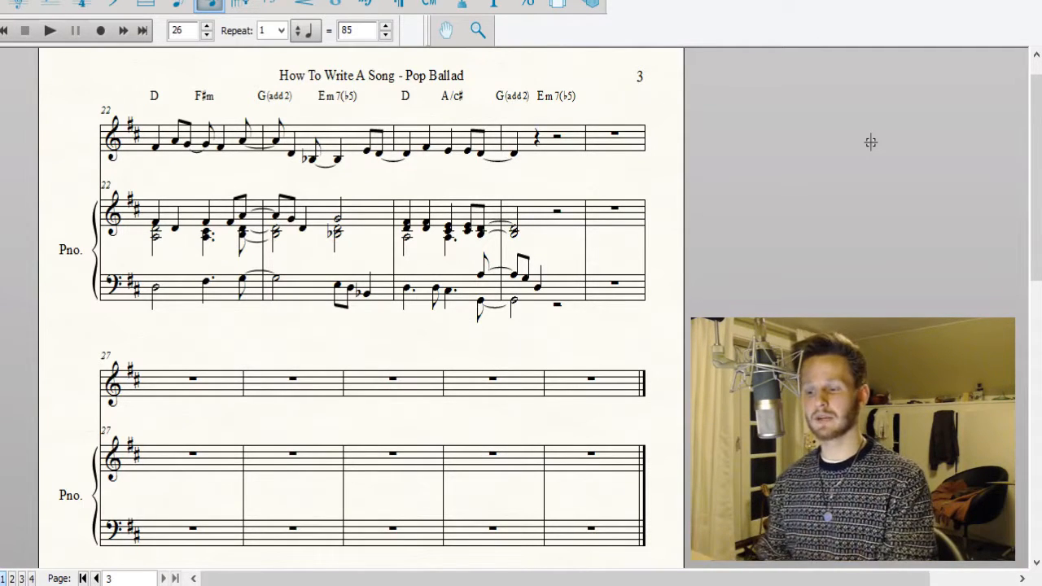
Remove the half rest from the lower voice of piano bass measure 25.
{"action": "left_click", "coordinate": [563, 290]}
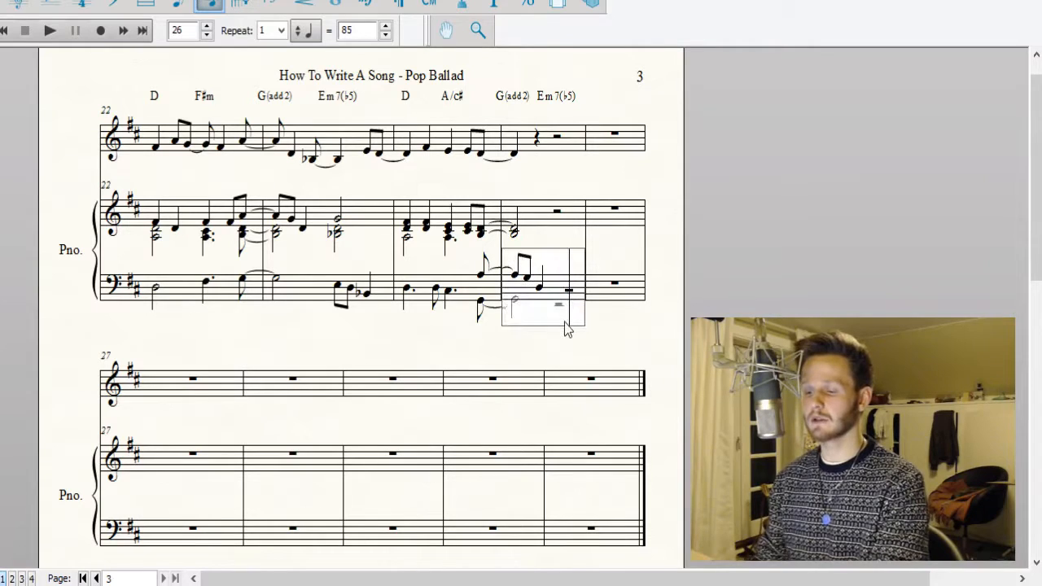
{"action": "key", "text": "alt+shift+2"}
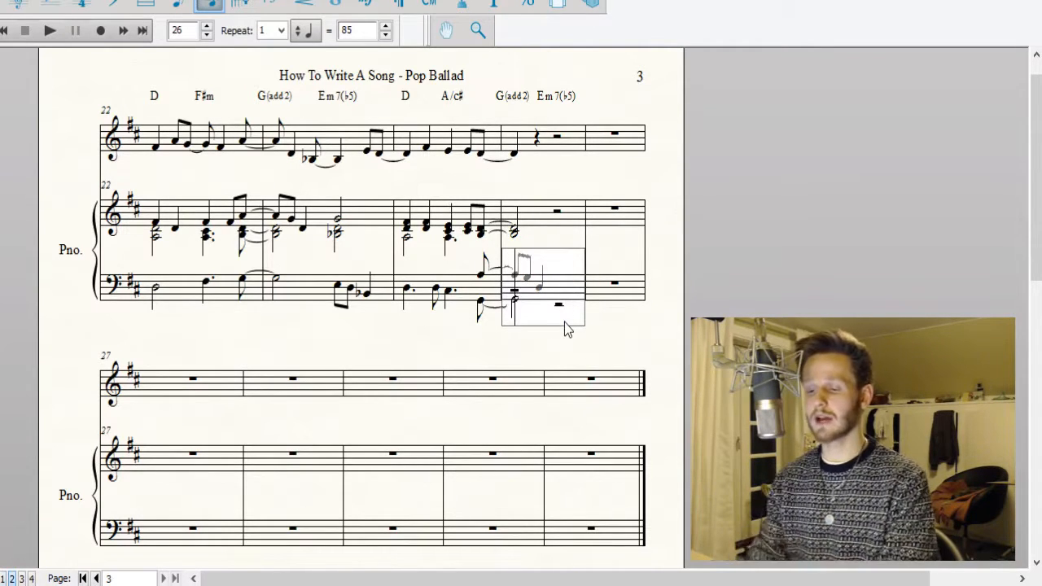
{"action": "key", "text": "Right"}
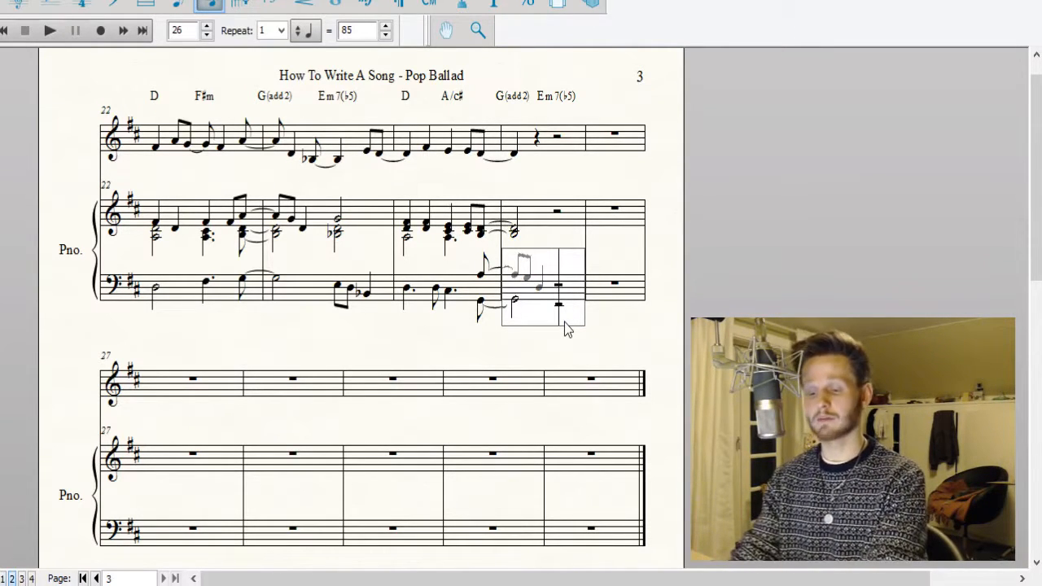
{"action": "key", "text": "Delete"}
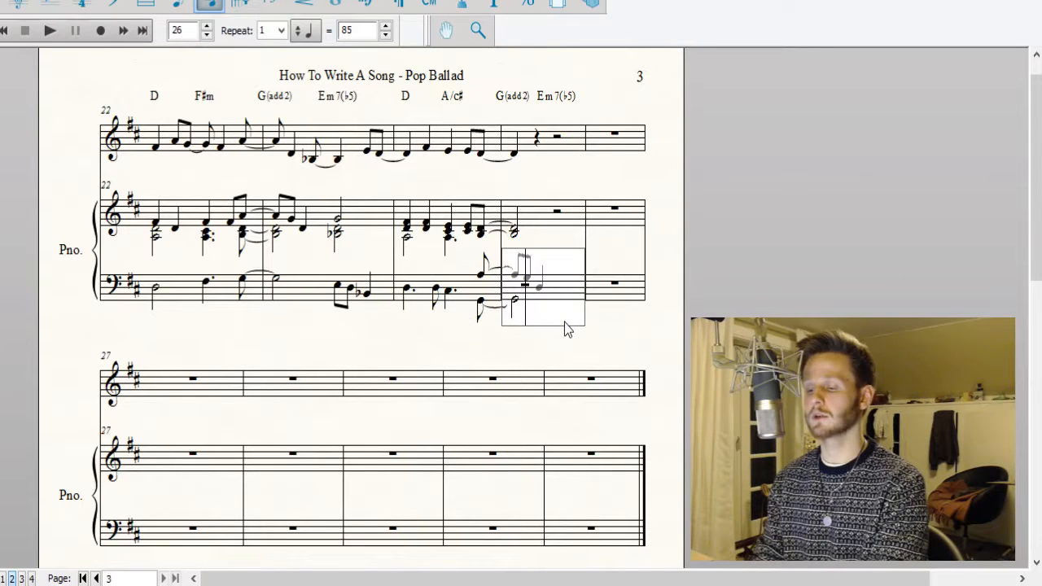
Complete the lower voice of piano bass measure 25 with eighth notes E and D and a quarter note B♭.
{"action": "key", "text": "4"}
{"action": "key", "text": "Down"}
{"action": "key", "text": "4"}
{"action": "key", "text": "Down"}
{"action": "key", "text": "4"}
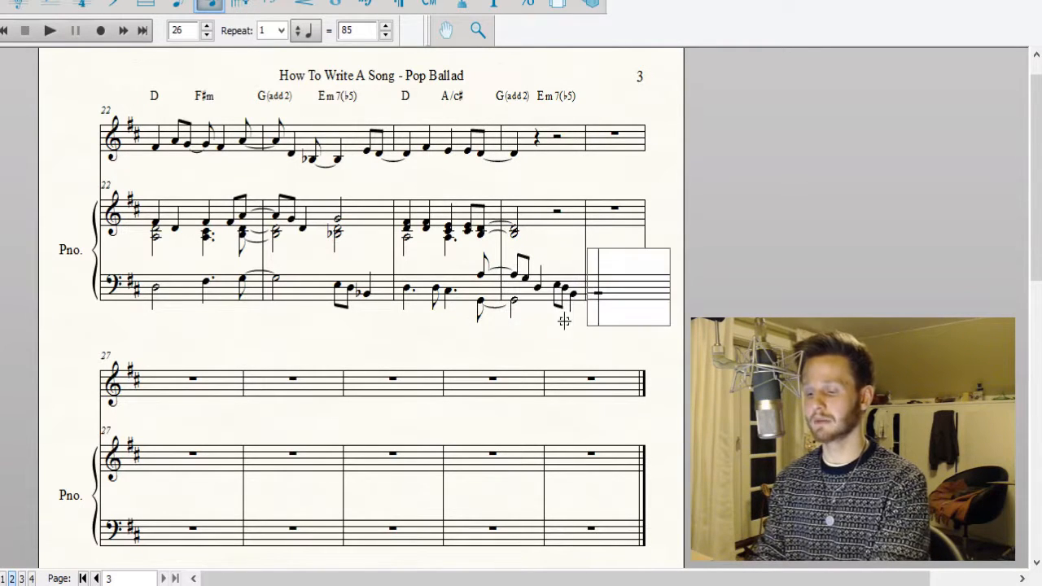
{"action": "left_click", "coordinate": [564, 320]}
{"action": "scroll", "coordinate": [347, 378], "scroll_direction": "up", "scroll_amount": 2}
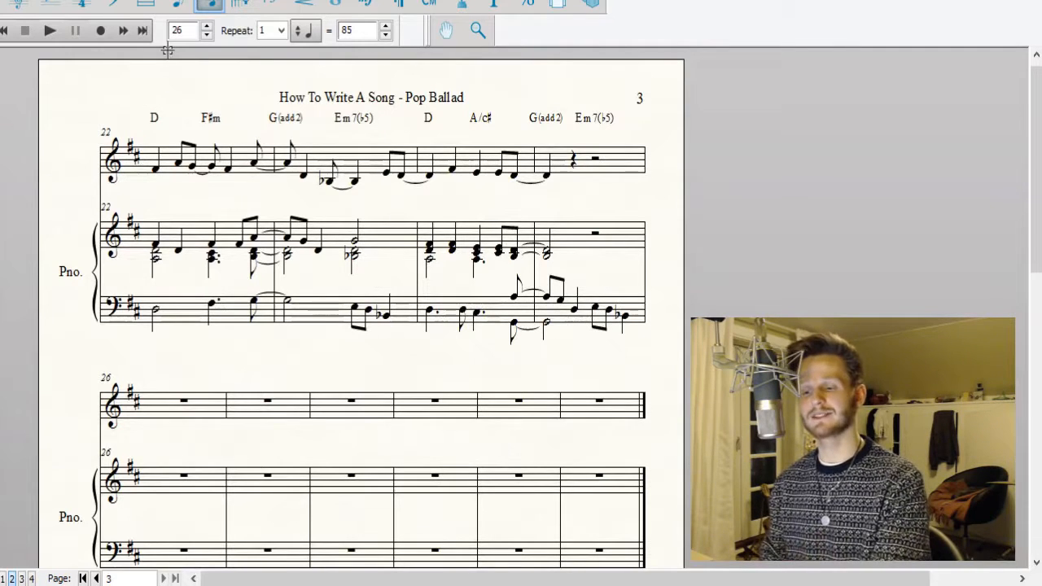
Clear everything after the tied quarter note D in vocal measure 25.
{"action": "left_click", "coordinate": [607, 179]}
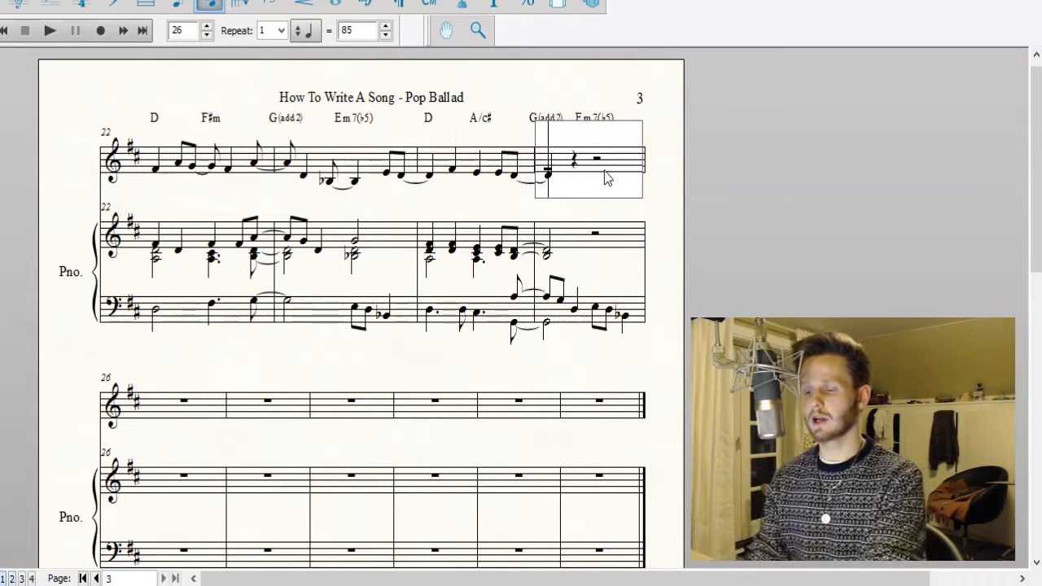
{"action": "key", "text": "Right"}
{"action": "key", "text": "Right"}
{"action": "key", "text": "Down"}
{"action": "key", "text": "Left"}
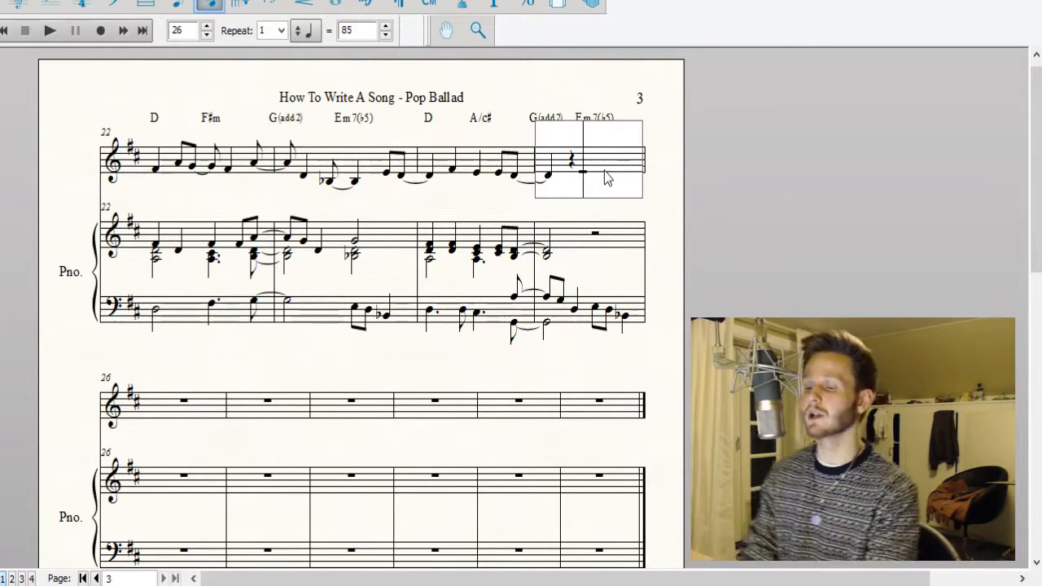
{"action": "key", "text": "e"}
{"action": "key", "text": "Left"}
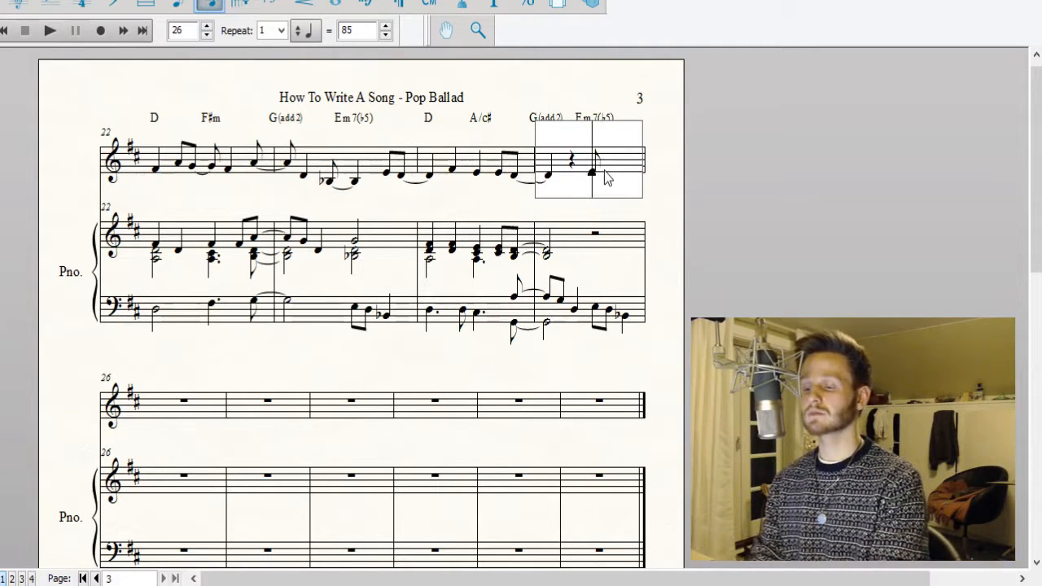
{"action": "key", "text": "BackSpace"}
{"action": "key", "text": "BackSpace"}
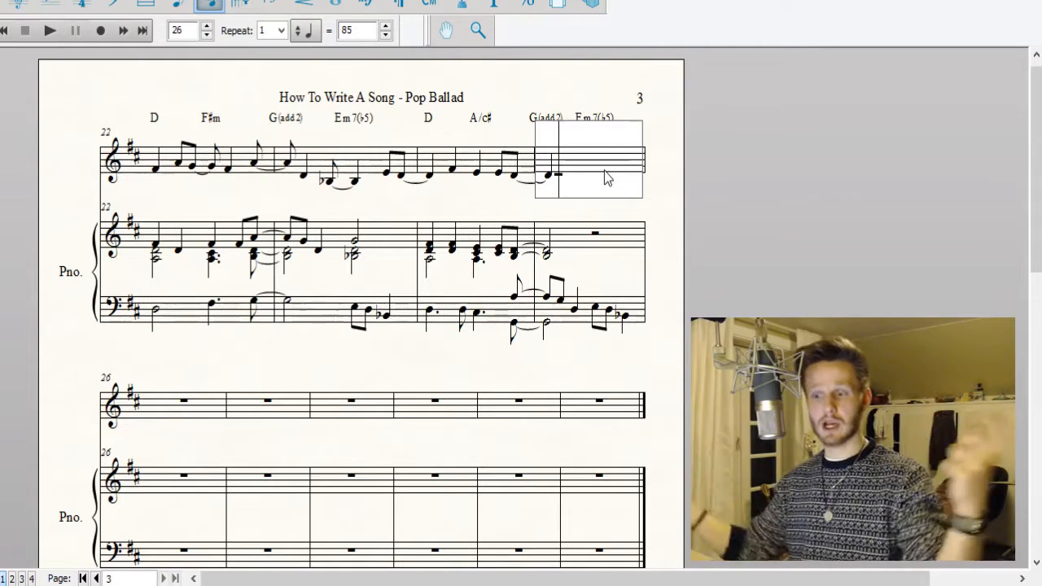
Fill vocal measure 25 with an eighth rest and eighths D, E, D, B♭, E, continuing into measure 26 with sixteenth E and dotted eighth D.
{"action": "key", "text": "4"}
{"action": "key", "text": "r"}
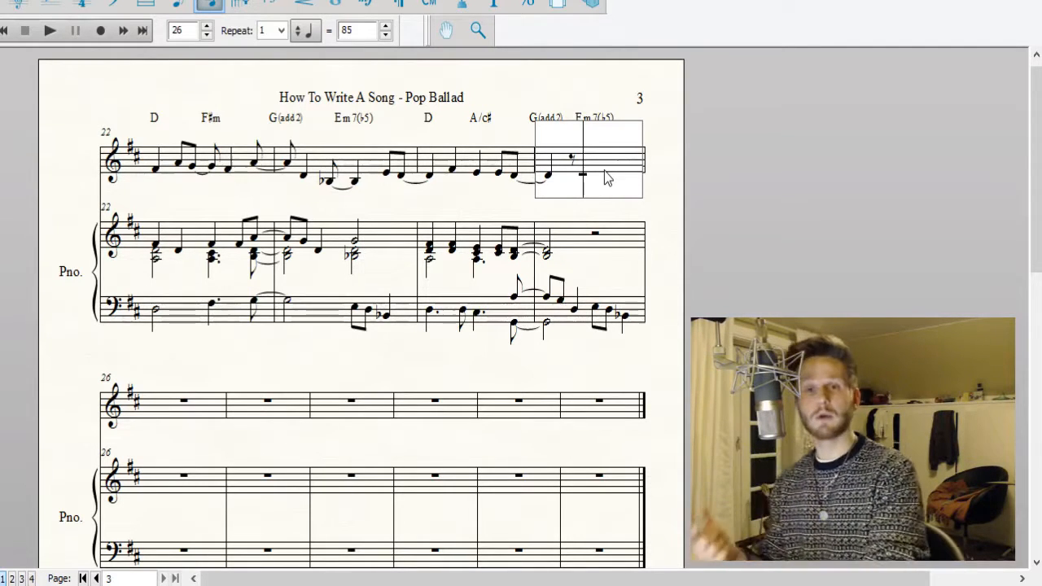
{"action": "key", "text": "d"}
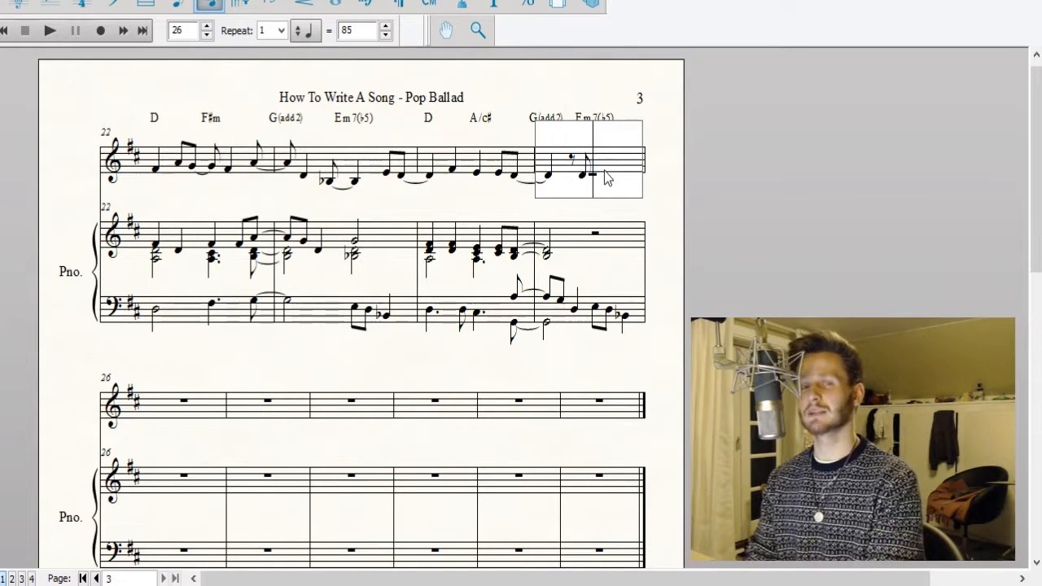
{"action": "key", "text": "Left"}
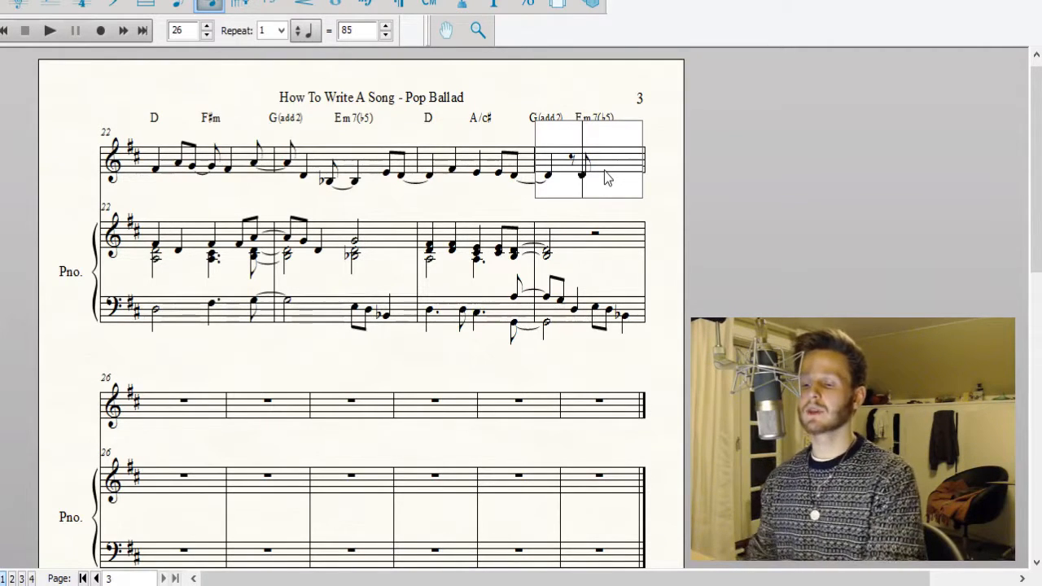
{"action": "key", "text": "Right"}
{"action": "key", "text": "4"}
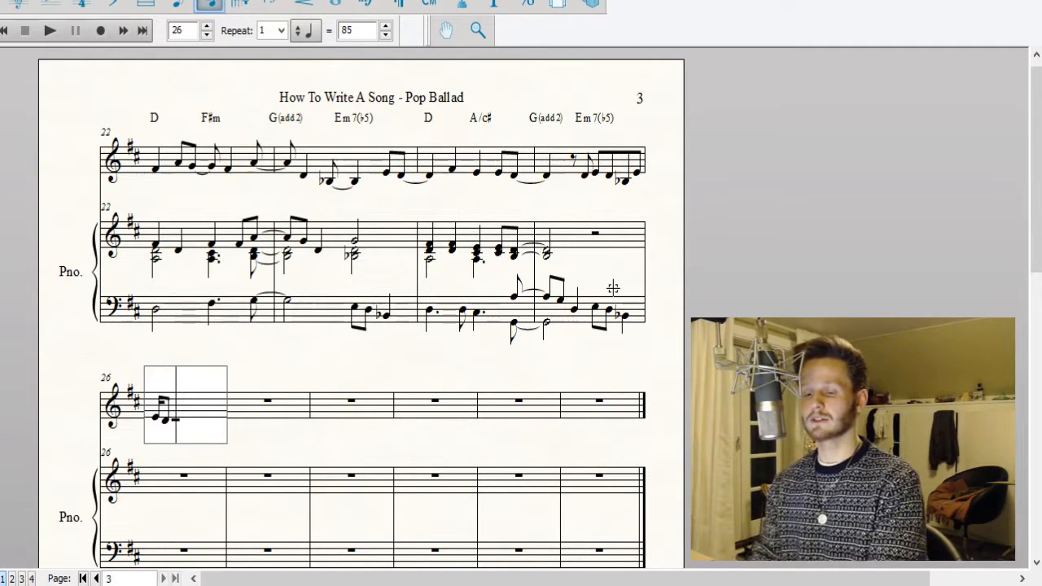
Add the chord symbol D above the first beat of measure 26.
{"action": "left_click", "coordinate": [430, 5]}
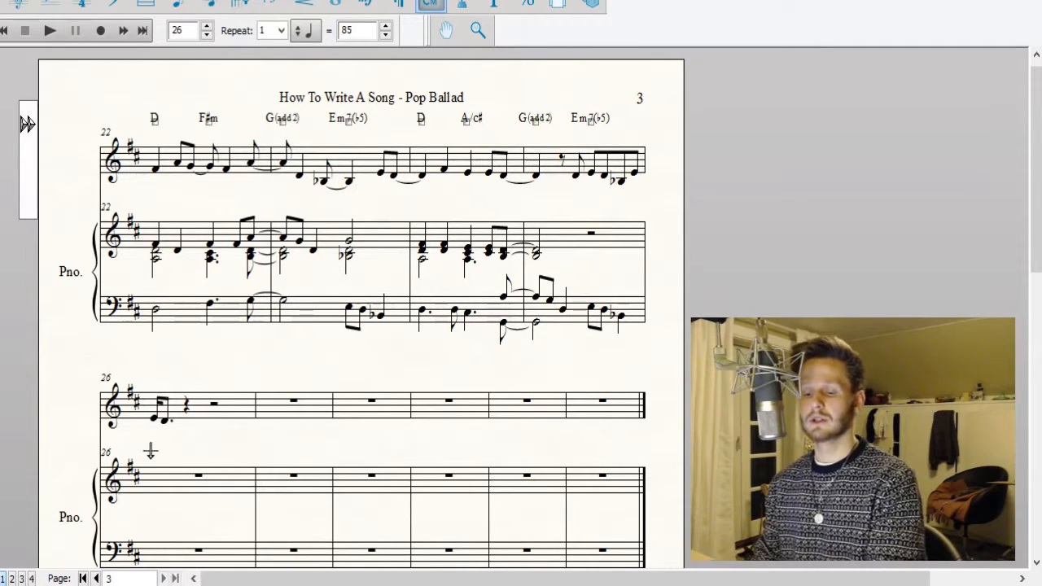
{"action": "left_click", "coordinate": [155, 391]}
{"action": "type", "text": "D"}
{"action": "key", "text": "Return"}
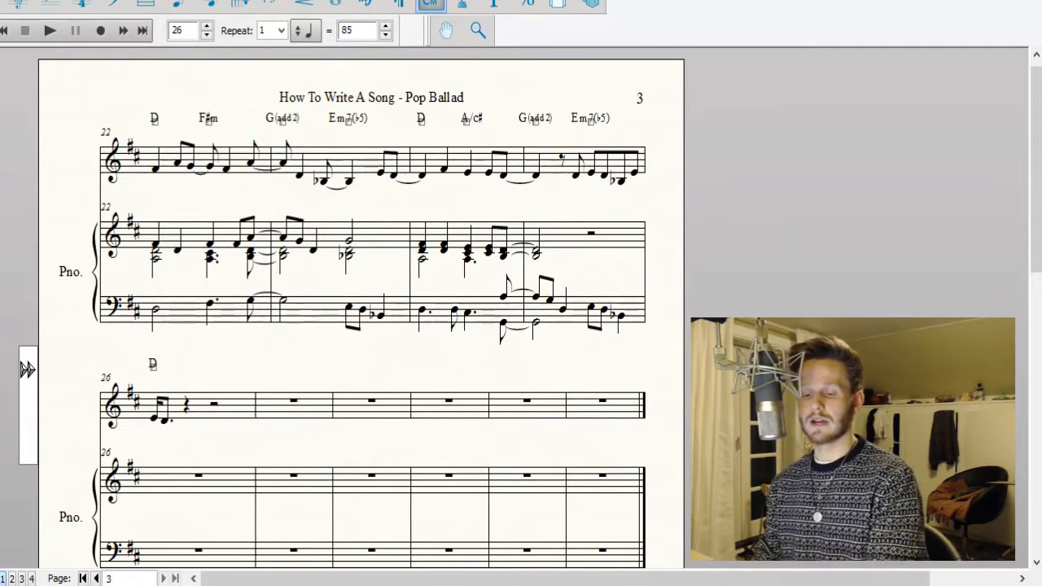
{"action": "left_click", "coordinate": [82, 578]}
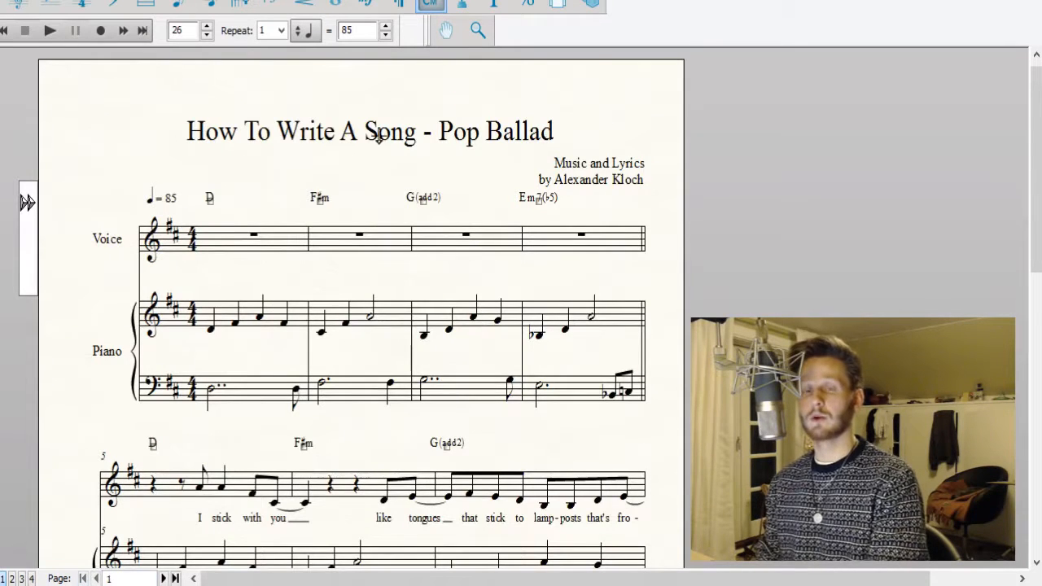
{"action": "left_click", "coordinate": [163, 578]}
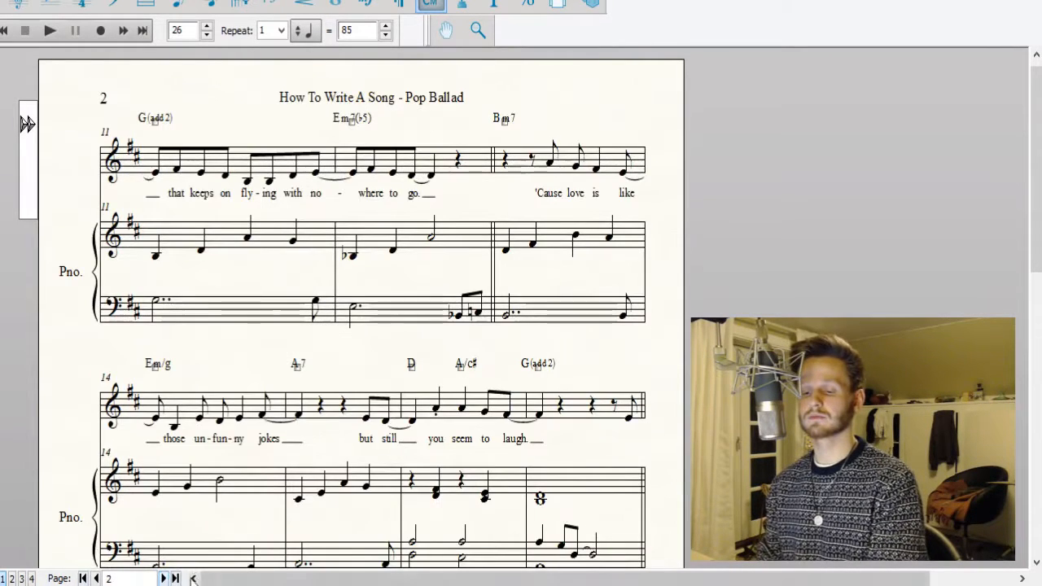
{"action": "left_click", "coordinate": [165, 578]}
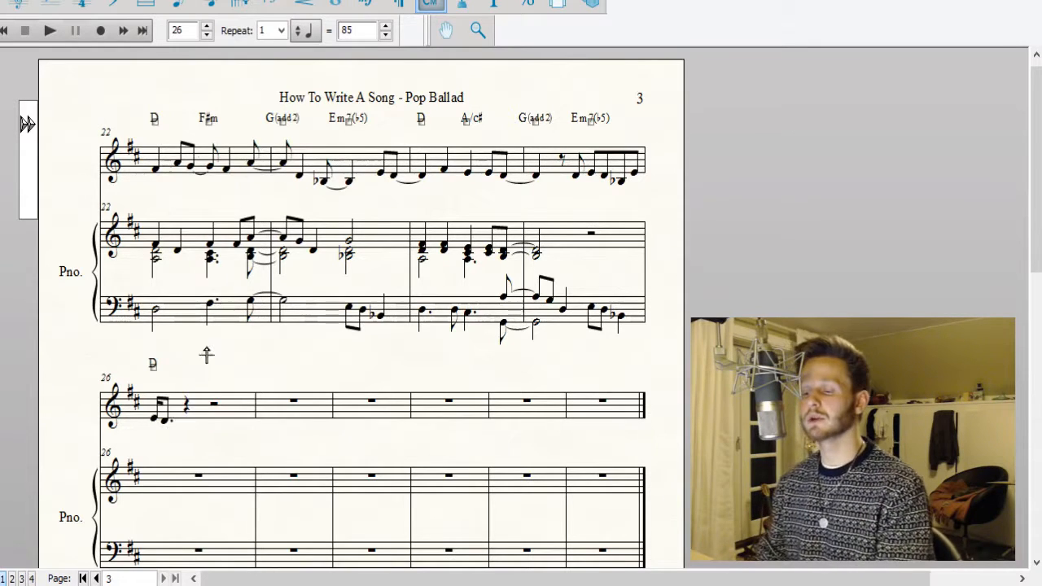
Split the four-note beam in vocal measure 25 before the B♭, grouping the eighths as E–D and B♭–E.
{"action": "left_click", "coordinate": [210, 5]}
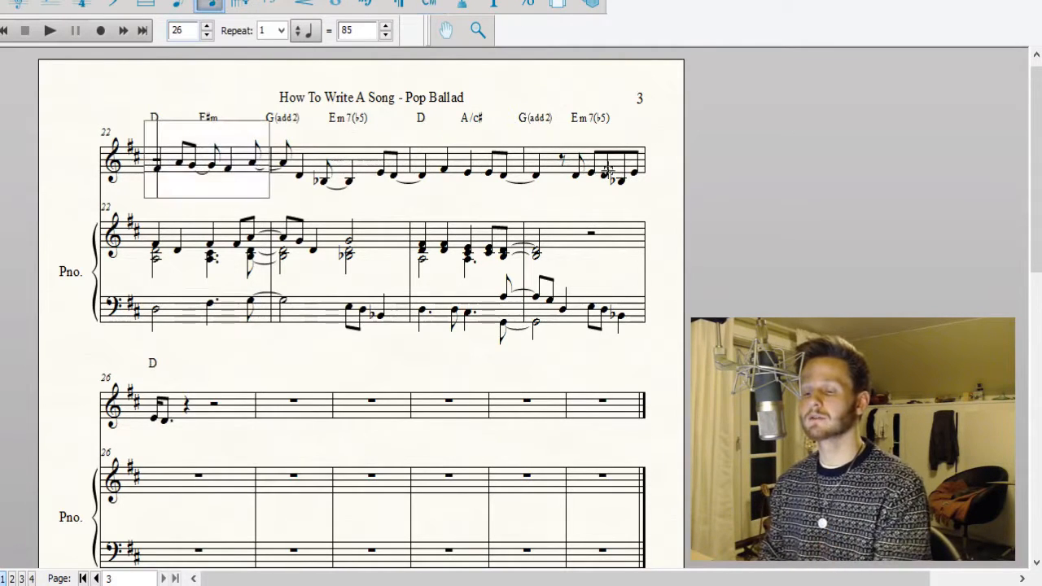
{"action": "left_click", "coordinate": [637, 168]}
{"action": "left_click", "coordinate": [632, 170]}
{"action": "key", "text": "Left"}
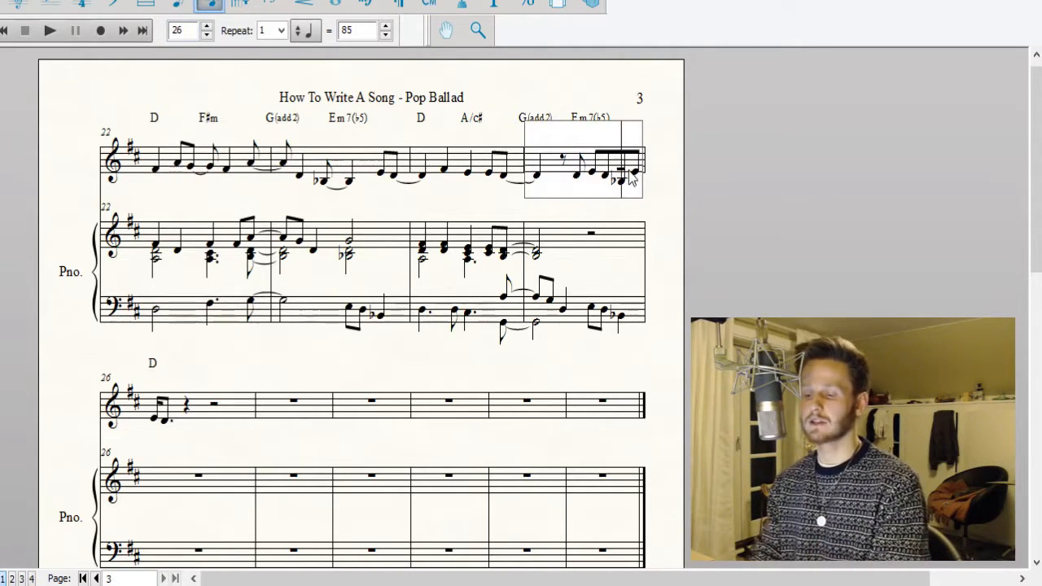
{"action": "left_click", "coordinate": [817, 149]}
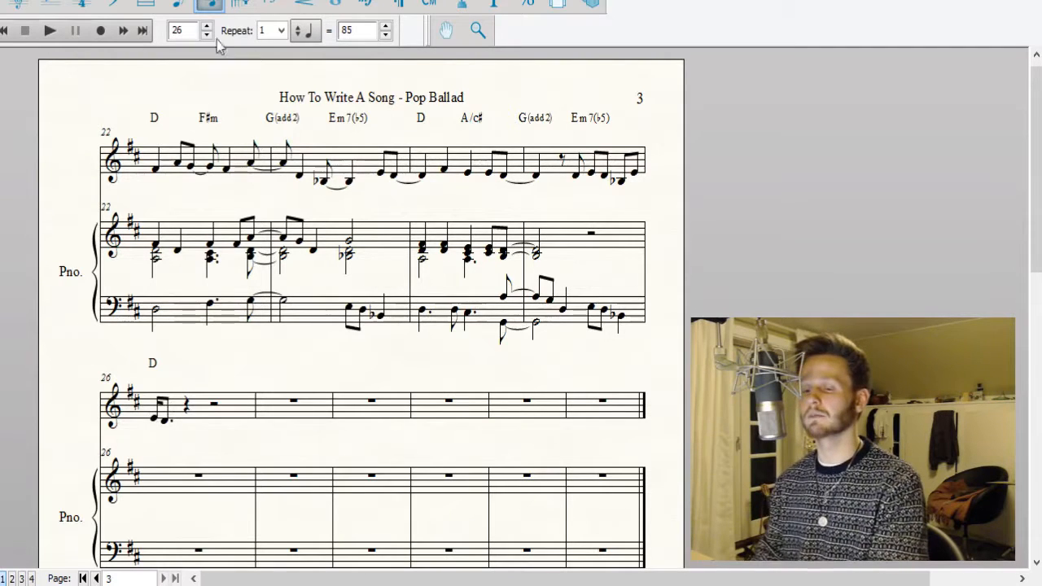
Enter a half-note chord of B♭, D and G on beat 3 of measure 25 in the piano's treble staff.
{"action": "left_click", "coordinate": [600, 236]}
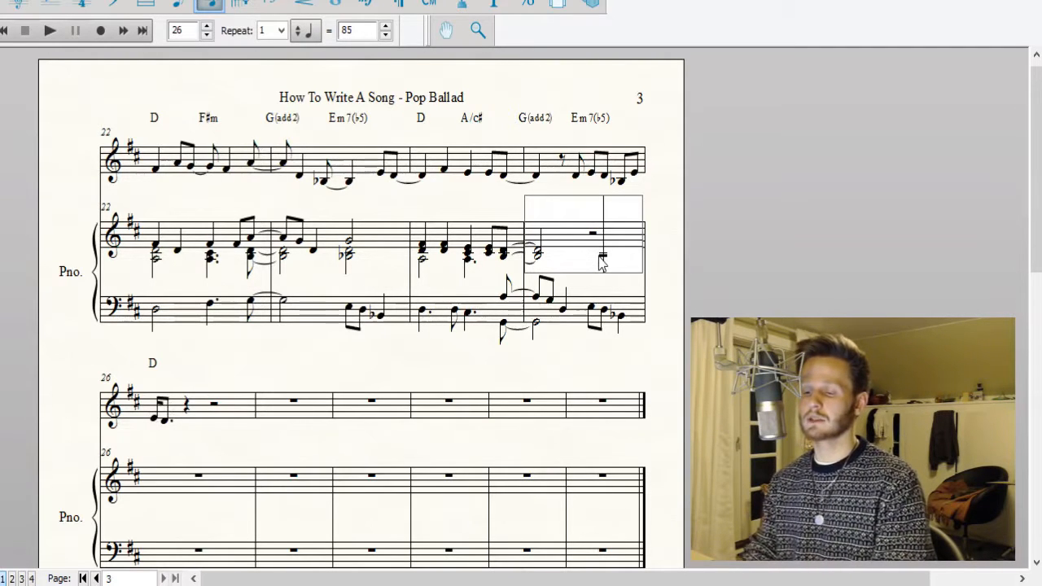
{"action": "key", "text": "minus"}
{"action": "key", "text": "Up"}
{"action": "key", "text": "Up"}
{"action": "key", "text": "Return"}
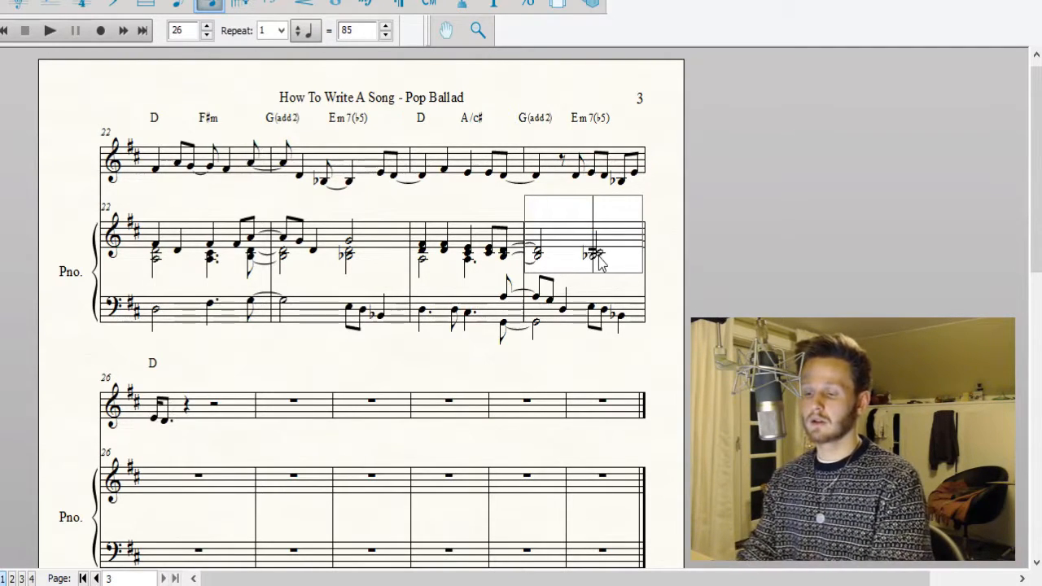
{"action": "key", "text": "Up"}
{"action": "key", "text": "Up"}
{"action": "key", "text": "Up"}
{"action": "key", "text": "Return"}
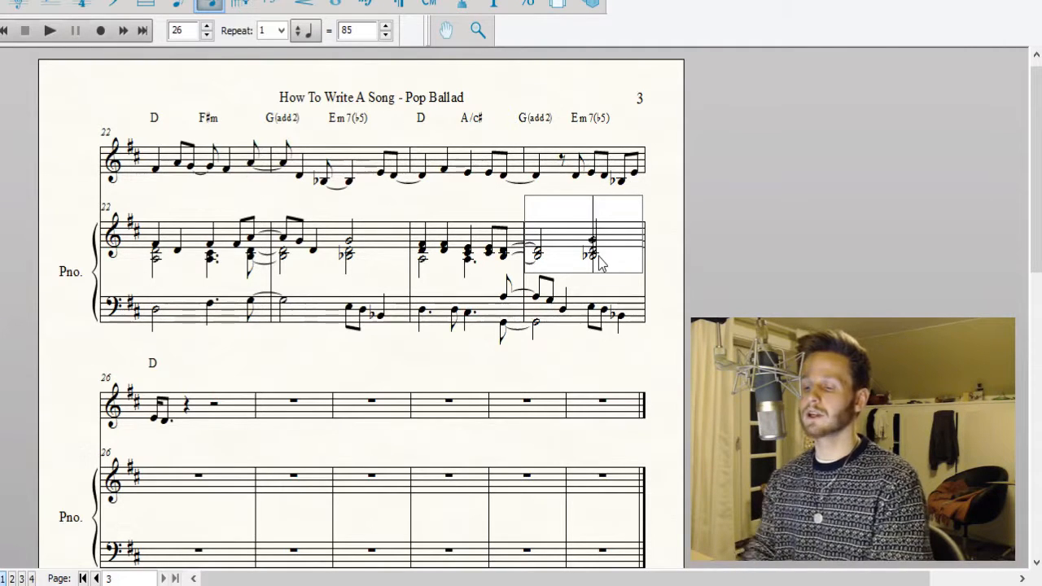
Play back the score from measure 23 through the start of measure 26 and stop it there.
{"action": "left_click", "coordinate": [798, 159]}
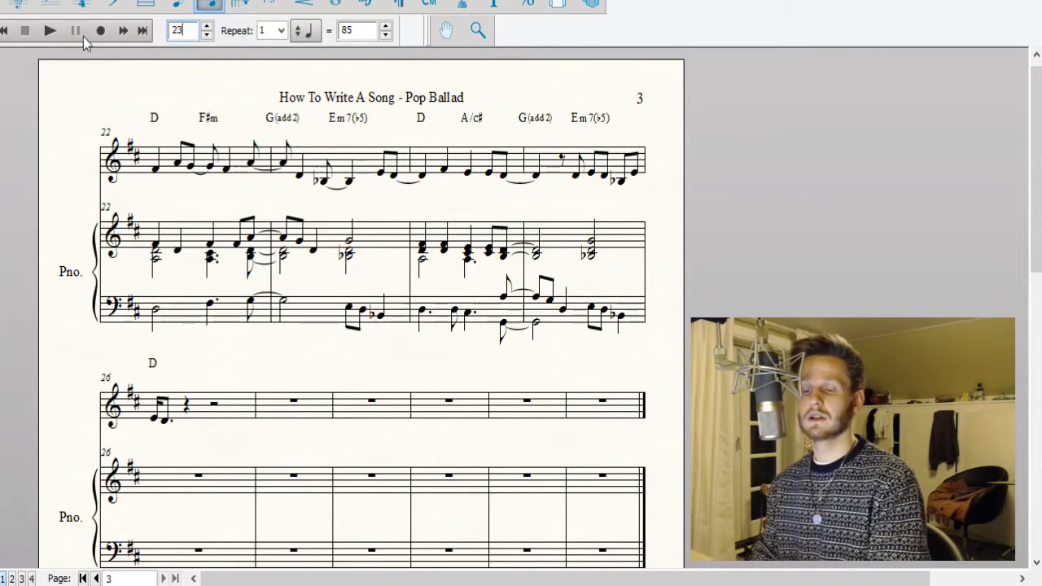
{"action": "left_click", "coordinate": [48, 30]}
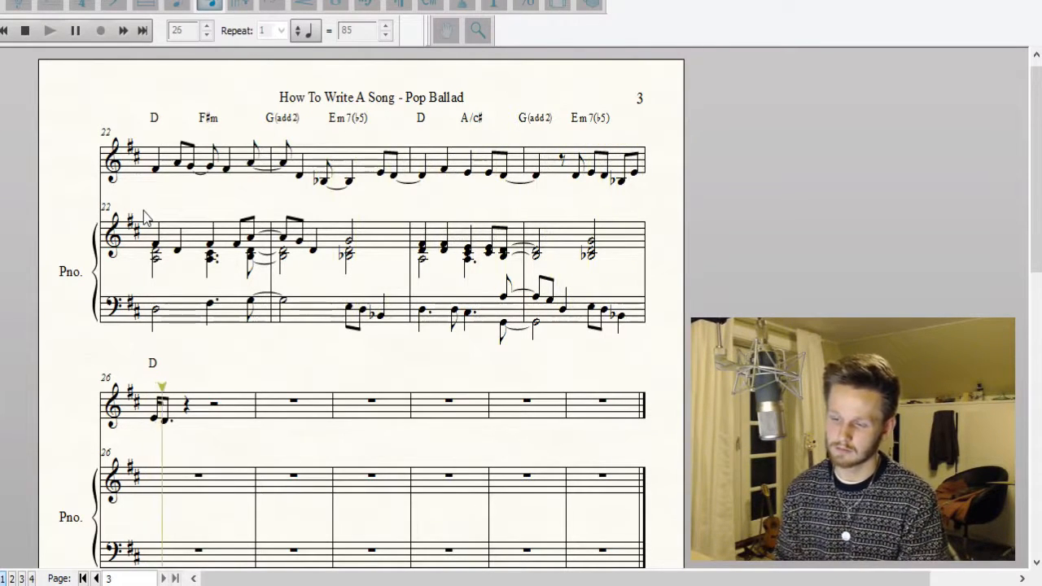
{"action": "left_click", "coordinate": [24, 30]}
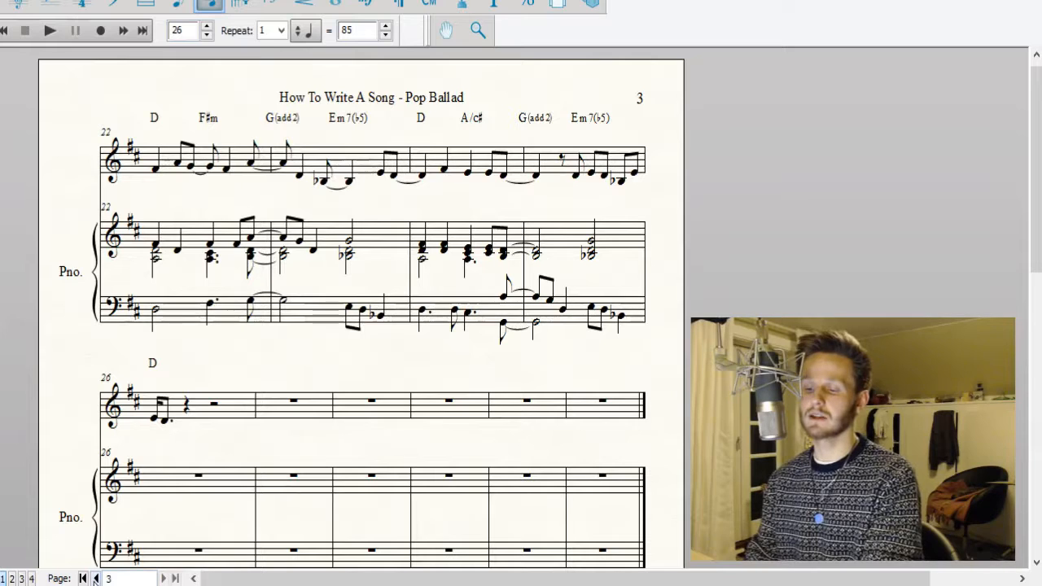
Play back the whole new section, starting from measure 17.
{"action": "left_click", "coordinate": [95, 578]}
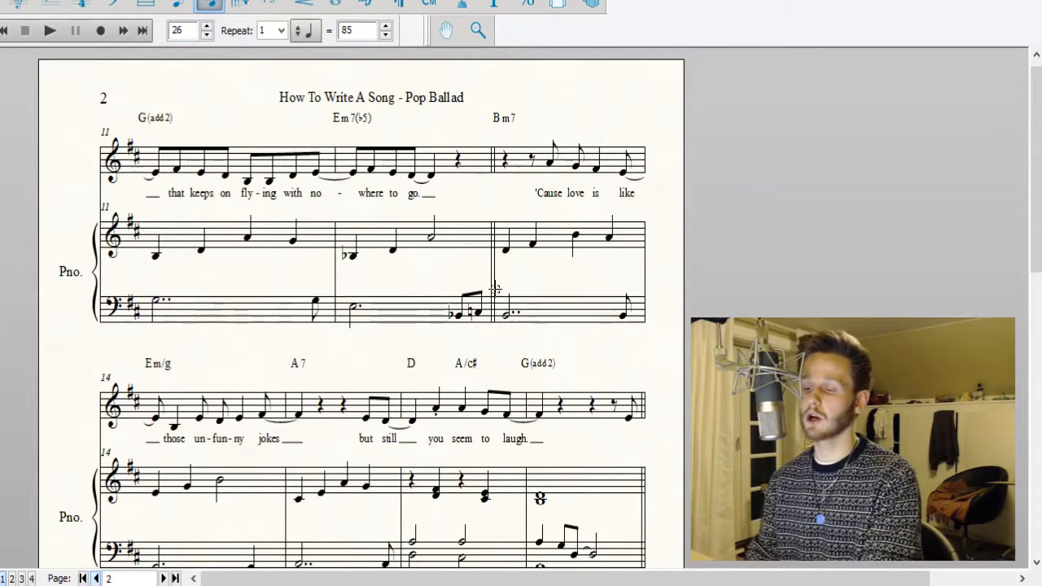
{"action": "scroll", "coordinate": [509, 310], "scroll_direction": "down", "scroll_amount": 3}
{"action": "scroll", "coordinate": [509, 310], "scroll_direction": "down", "scroll_amount": 6}
{"action": "scroll", "coordinate": [613, 181], "scroll_direction": "up", "scroll_amount": 5}
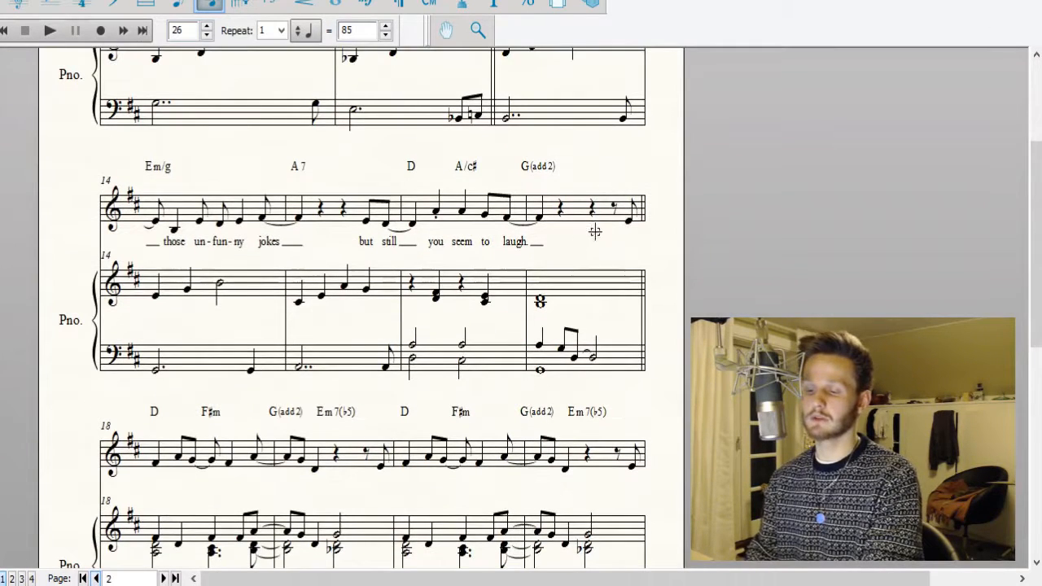
{"action": "double_click", "coordinate": [181, 30]}
{"action": "type", "text": "1"}
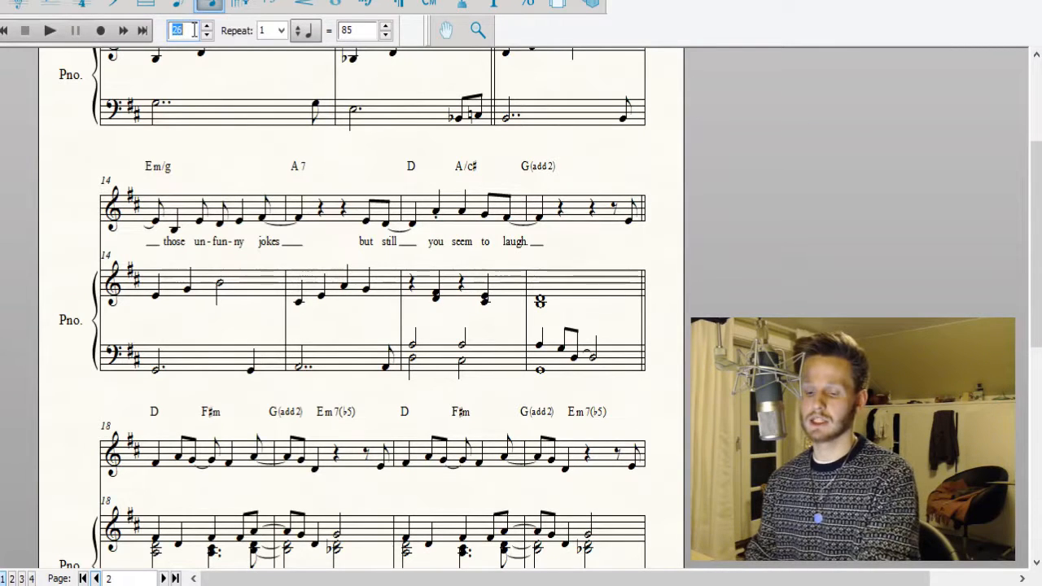
{"action": "type", "text": "7"}
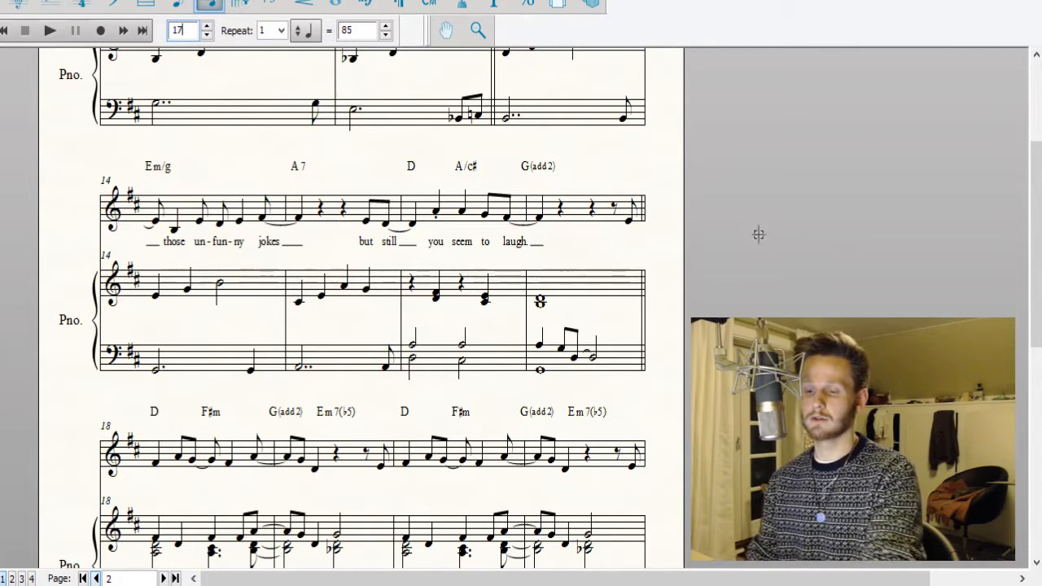
{"action": "left_click", "coordinate": [47, 31]}
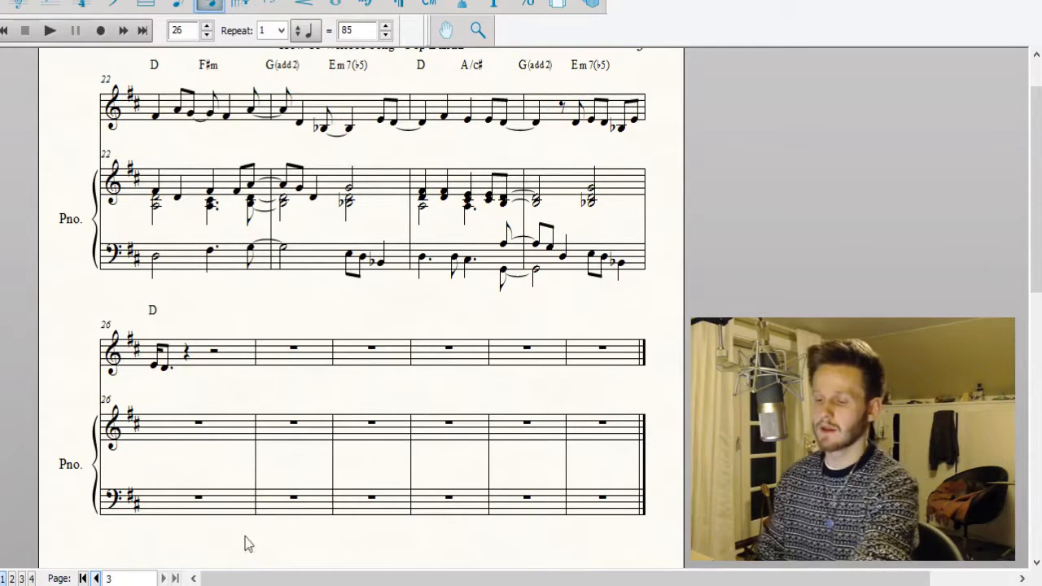
Add the lyric "Like" under the last vocal eighth note of measure 17.
{"action": "scroll", "coordinate": [346, 388], "scroll_direction": "up", "scroll_amount": 1}
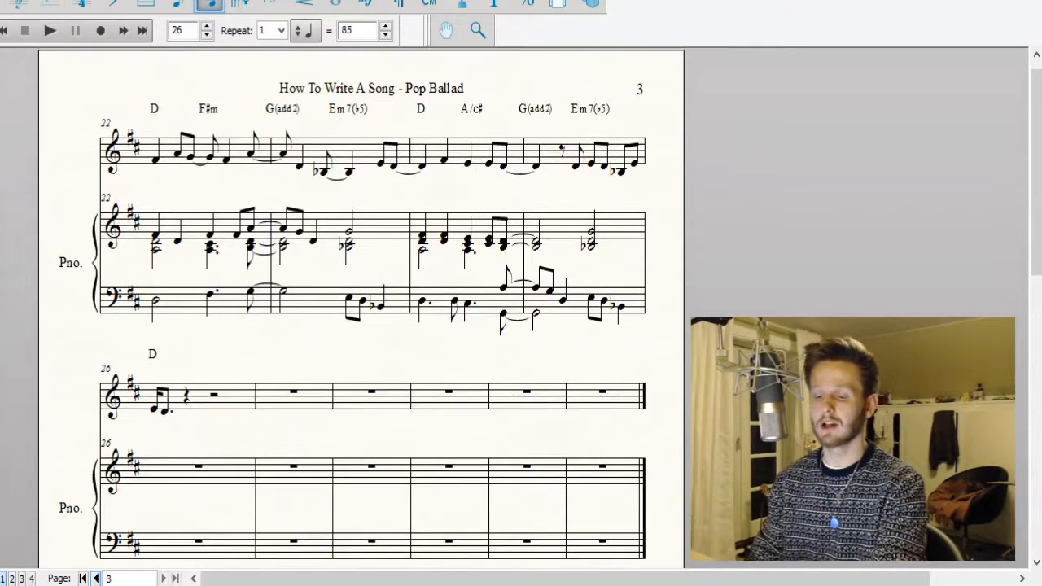
{"action": "left_click", "coordinate": [96, 579]}
{"action": "scroll", "coordinate": [350, 325], "scroll_direction": "down", "scroll_amount": 5}
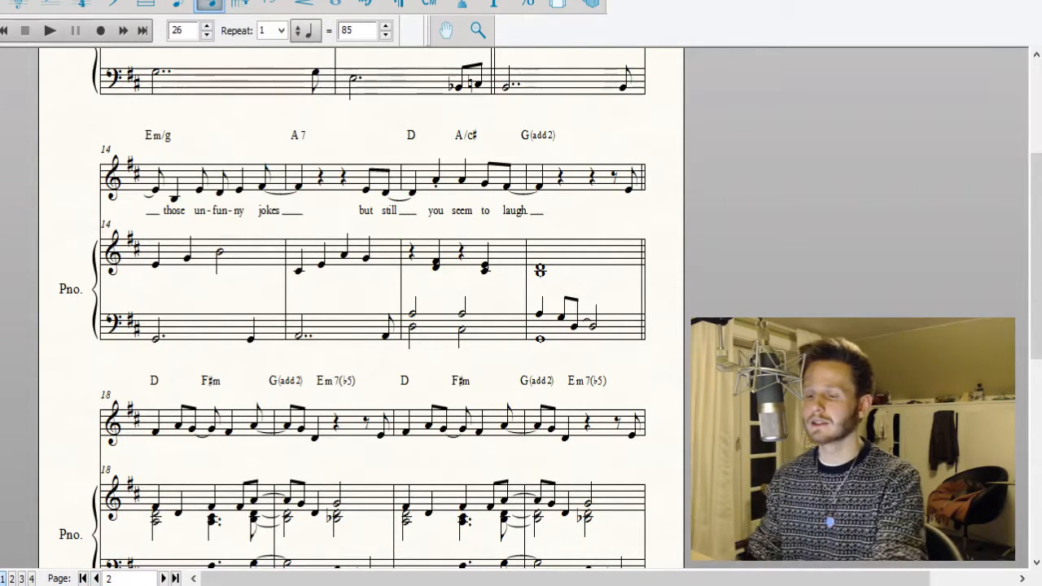
{"action": "left_click", "coordinate": [463, 7]}
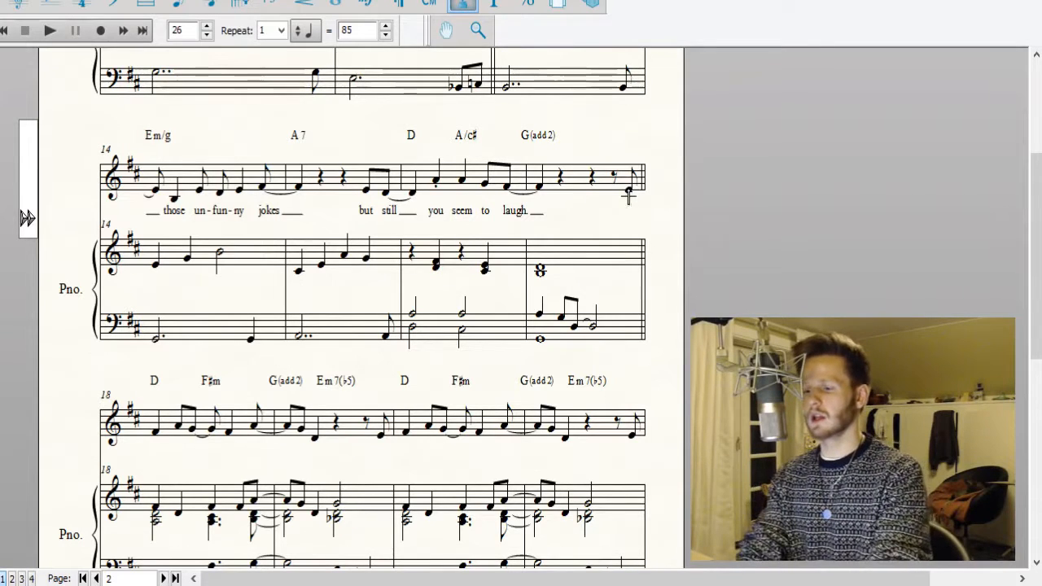
{"action": "left_click", "coordinate": [629, 195]}
{"action": "type", "text": "Likr"}
{"action": "key", "text": "space"}
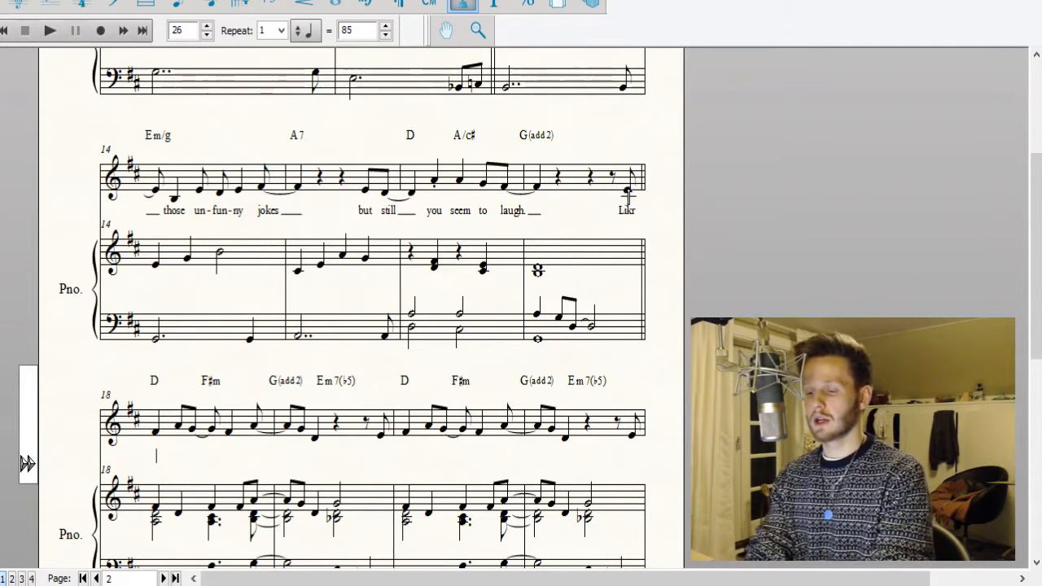
{"action": "key", "text": "BackSpace"}
{"action": "key", "text": "BackSpace"}
{"action": "key", "text": "BackSpace"}
{"action": "key", "text": "BackSpace"}
{"action": "key", "text": "BackSpace"}
{"action": "type", "text": "Like"}
{"action": "key", "text": "space"}
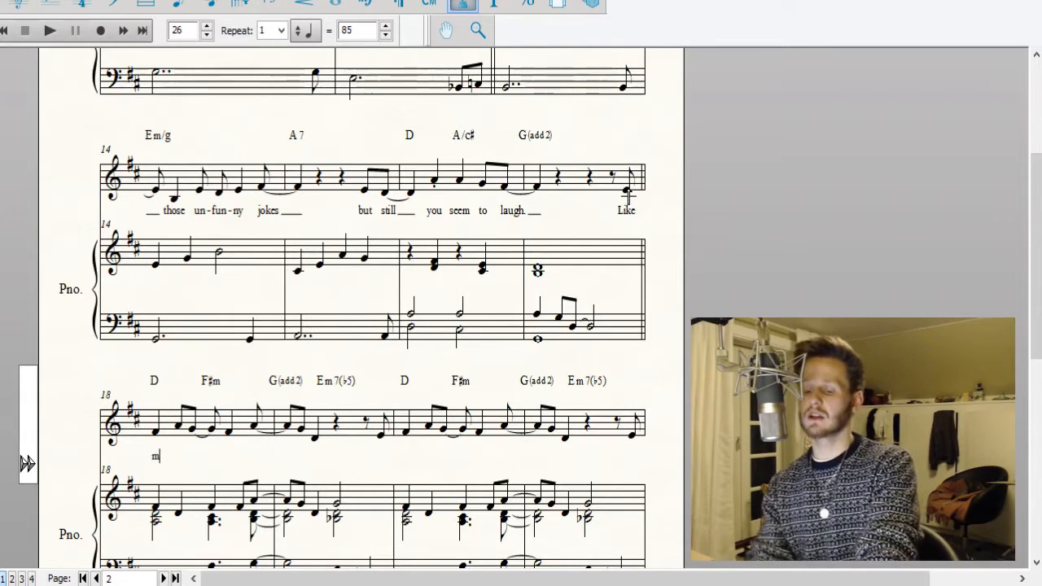
Enter the lyrics "mys-te-ries in pro-phe-cies." under the vocal notes of measures 18 and 19.
{"action": "type", "text": "ys to"}
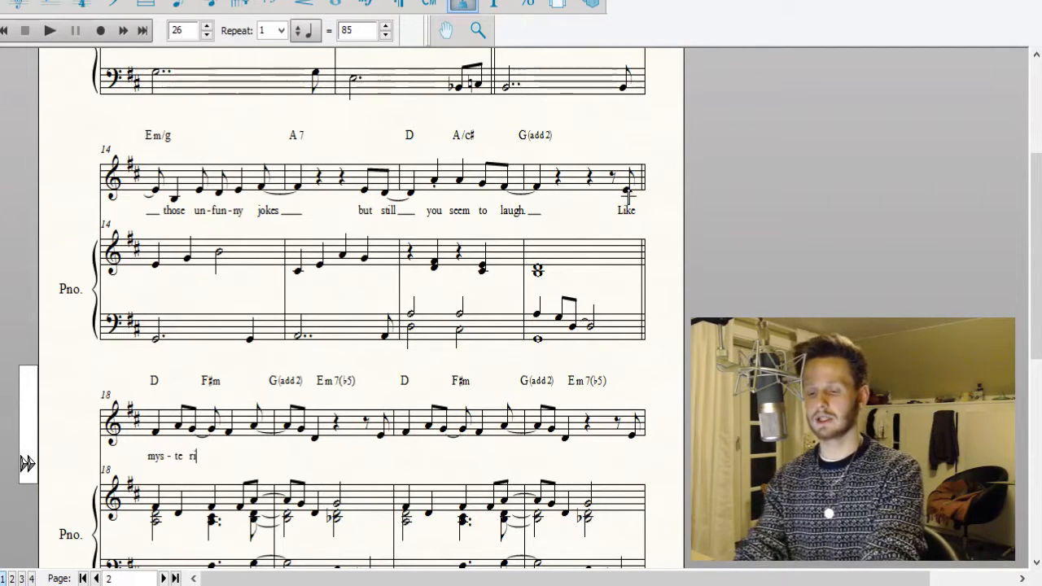
{"action": "type", "text": "-ries in "}
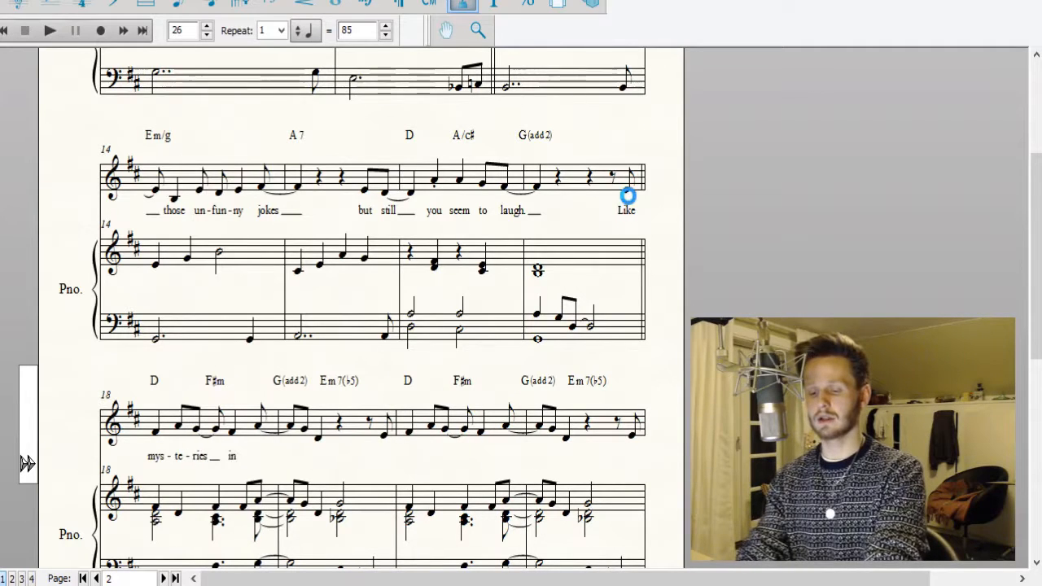
{"action": "type", "text": "pro"}
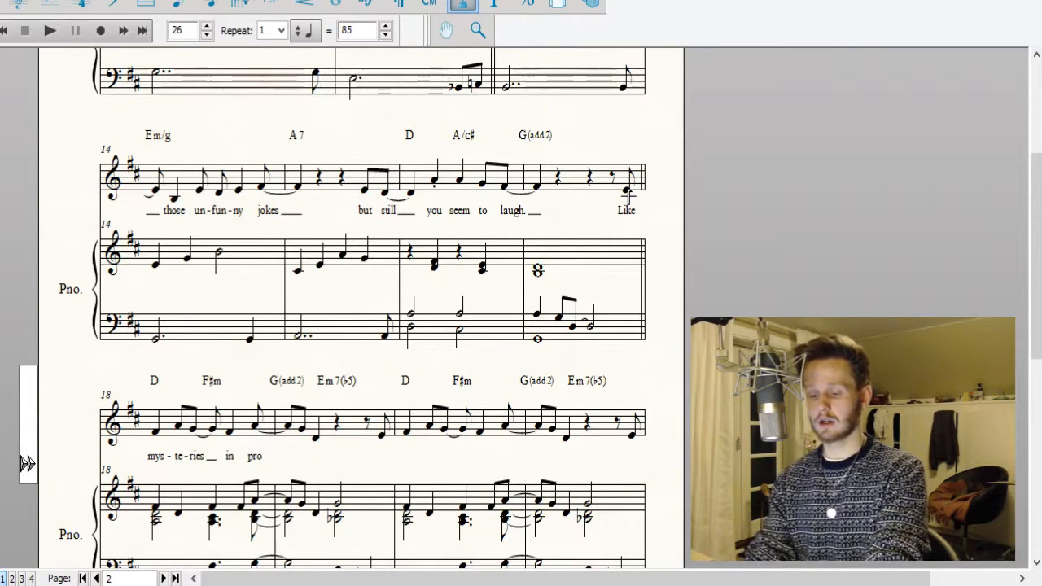
{"action": "type", "text": " ph"}
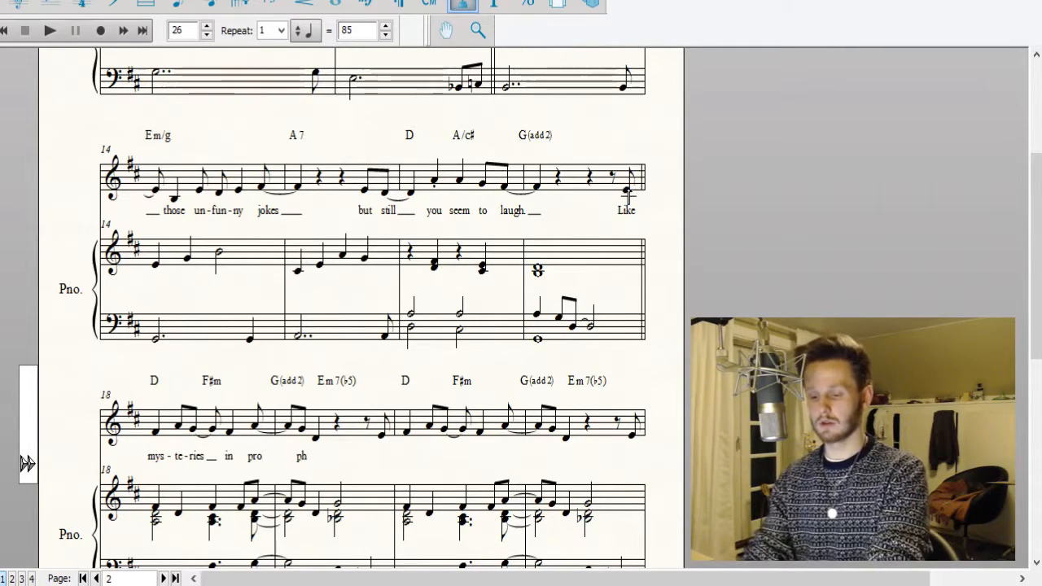
{"action": "type", "text": "e cies"}
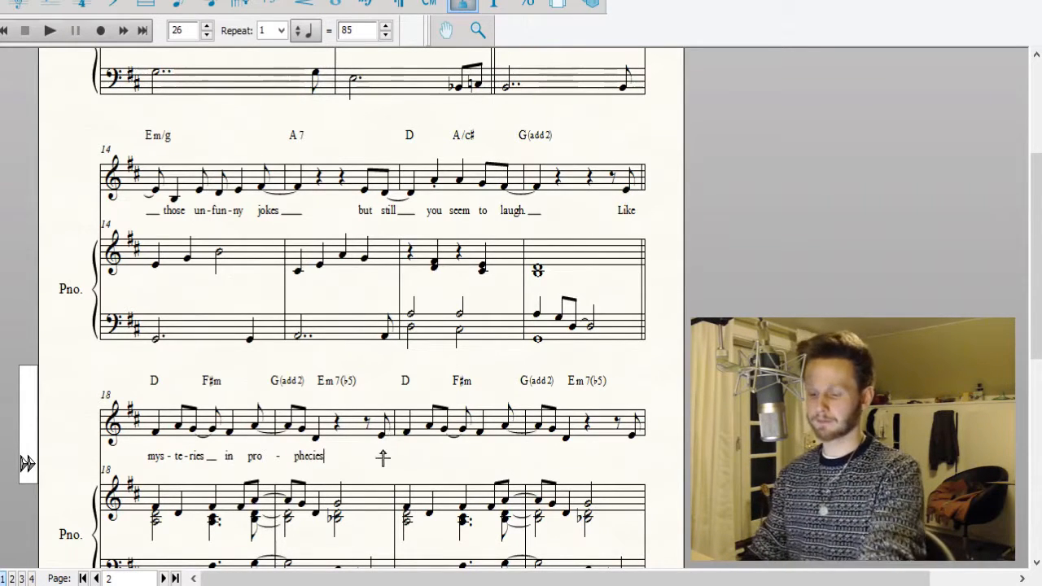
{"action": "key", "text": "Escape"}
{"action": "left_click", "coordinate": [319, 440]}
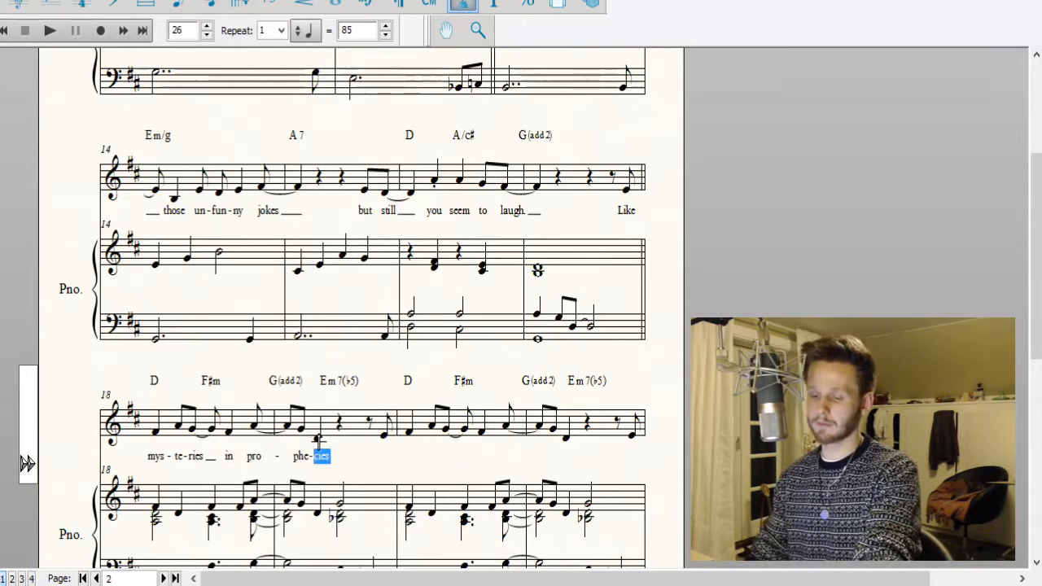
{"action": "key", "text": "Right"}
{"action": "type", "text": ". "}
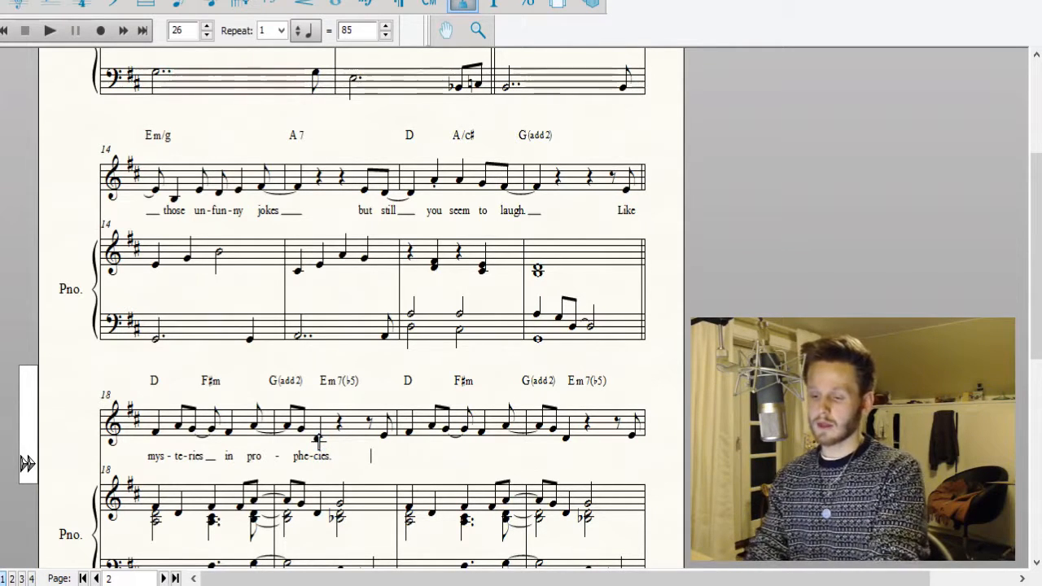
{"action": "type", "text": "Like"}
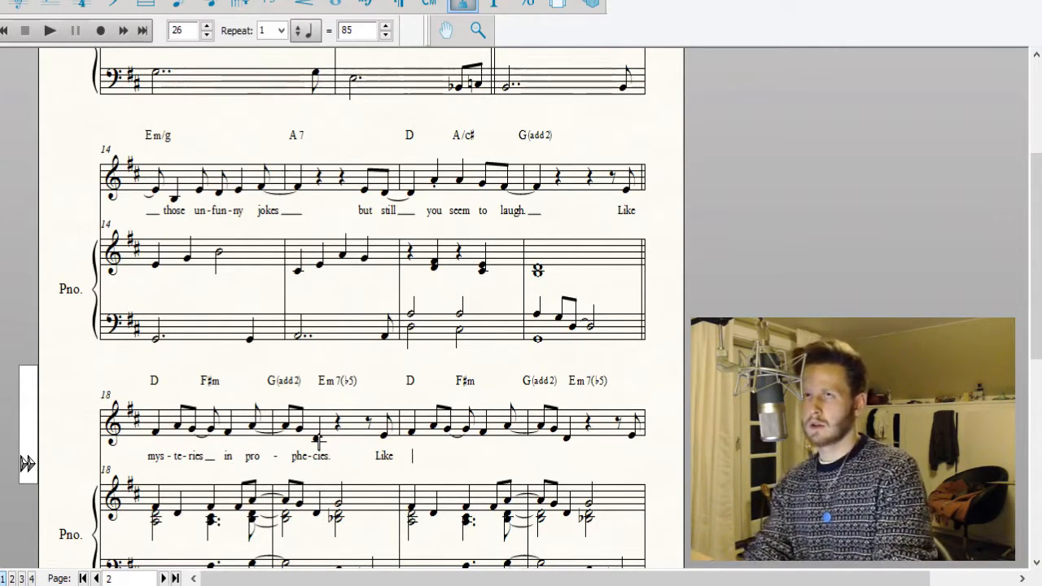
Enter the lyrics "Like lip-stick stains on va-ni-ties." from the last vocal note of measure 19 through measure 21.
{"action": "type", "text": "lip st"}
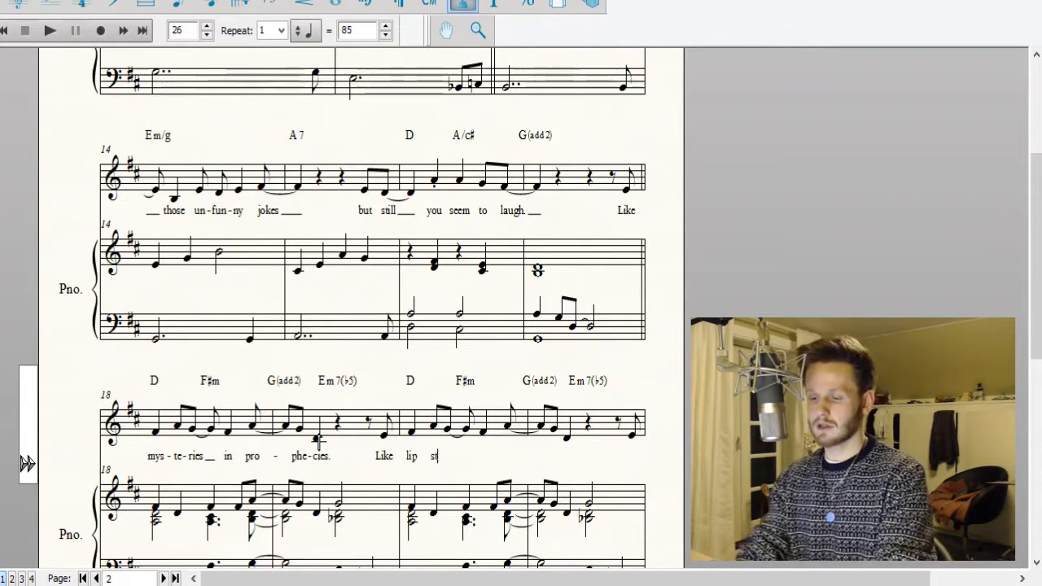
{"action": "type", "text": "ick  stain"}
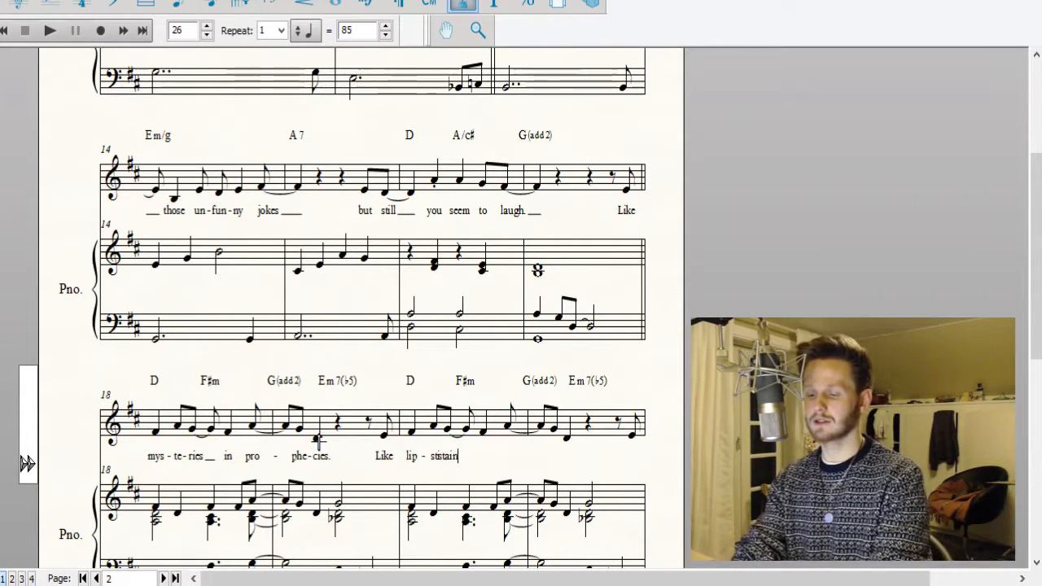
{"action": "type", "text": "s on van"}
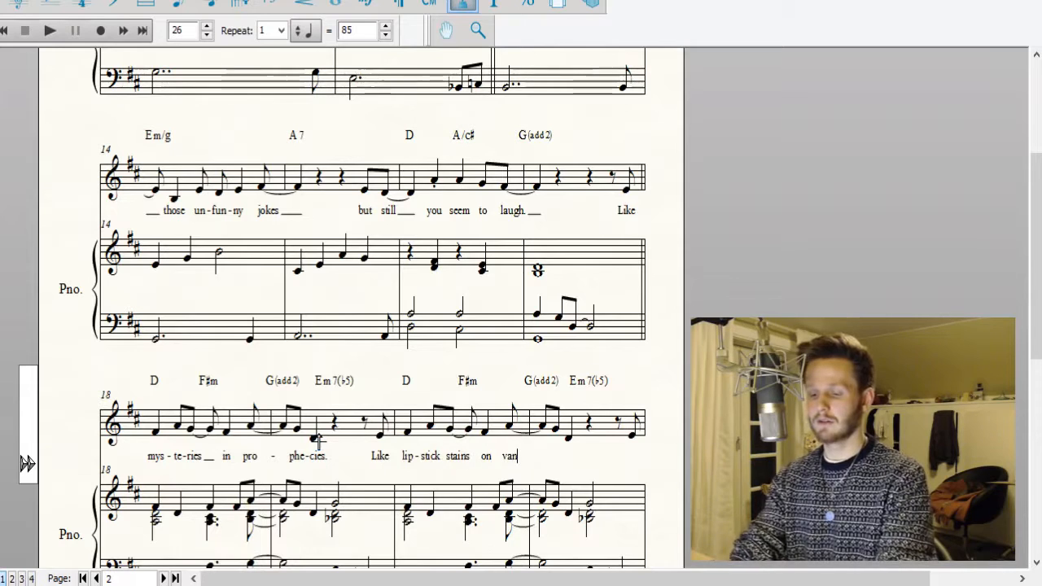
{"action": "key", "text": "BackSpace"}
{"action": "type", "text": "-ni-t"}
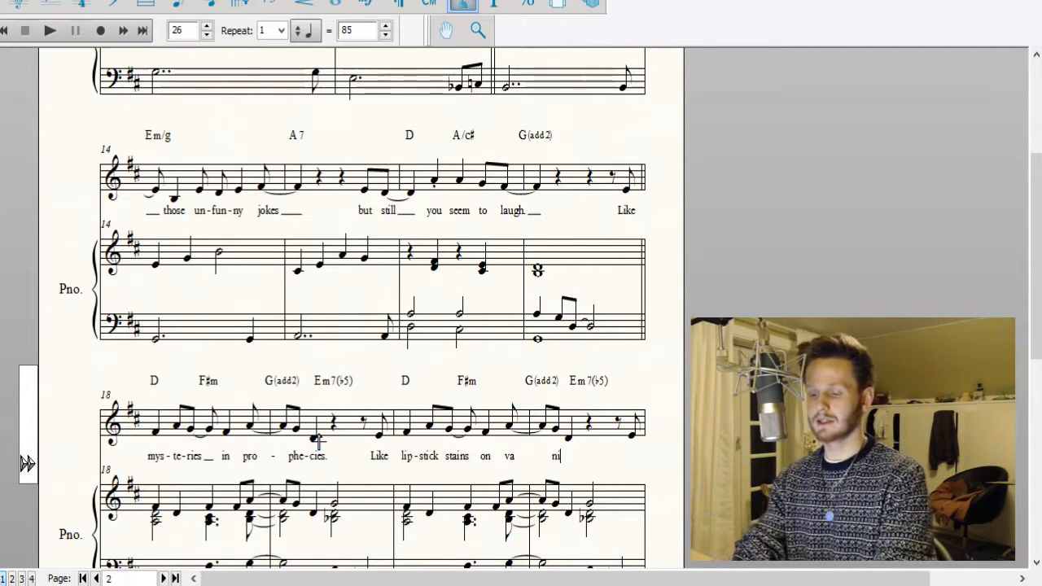
{"action": "type", "text": "ies. "}
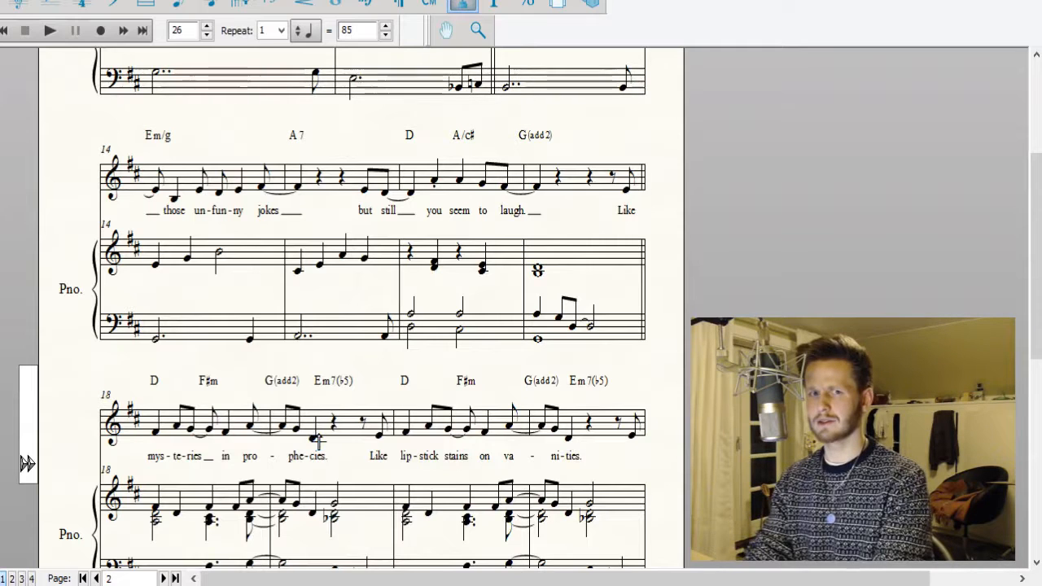
{"action": "type", "text": "Like "}
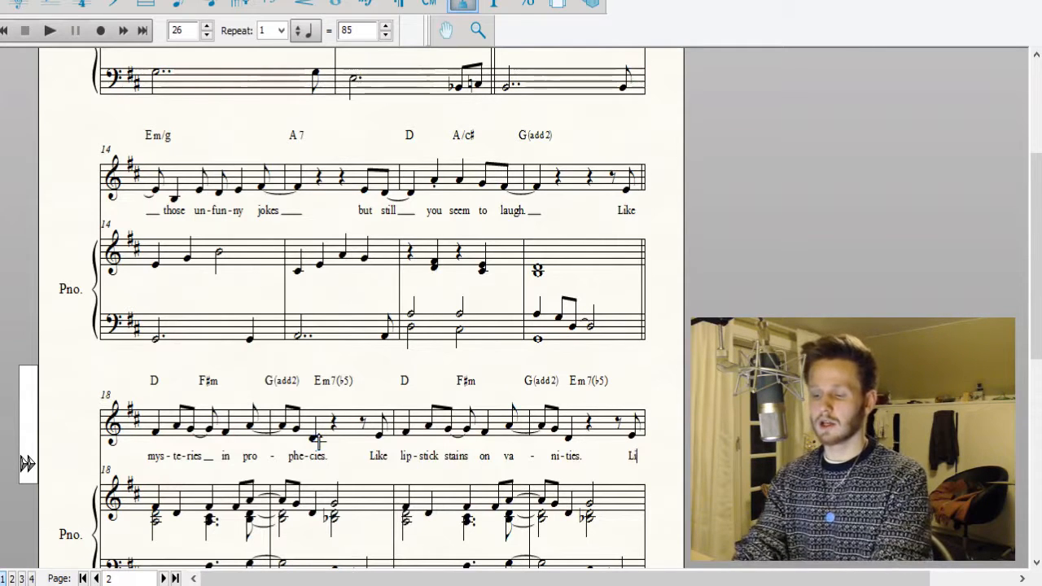
{"action": "type", "text": "u"}
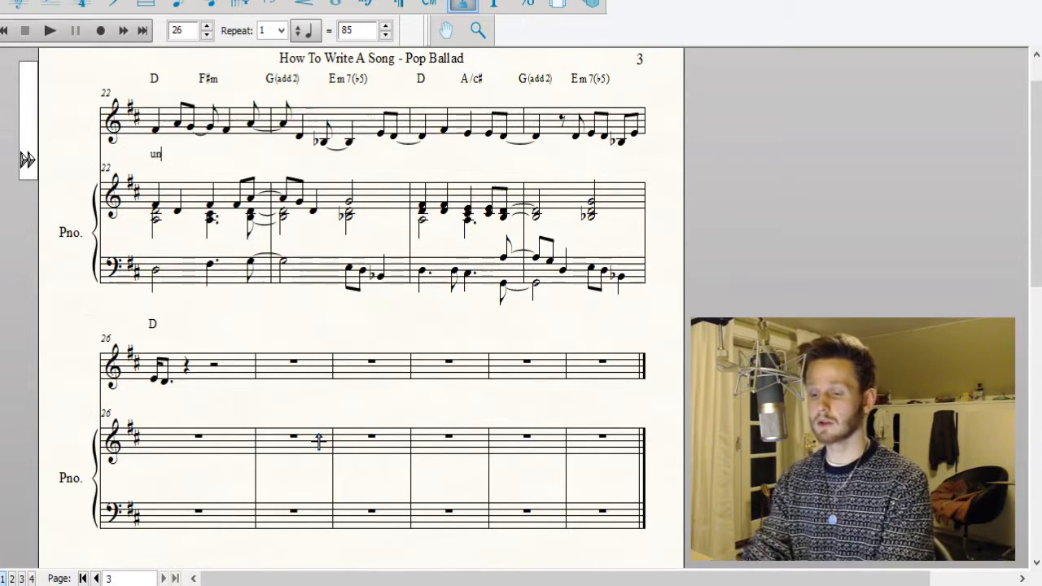
{"action": "type", "text": "-ni"}
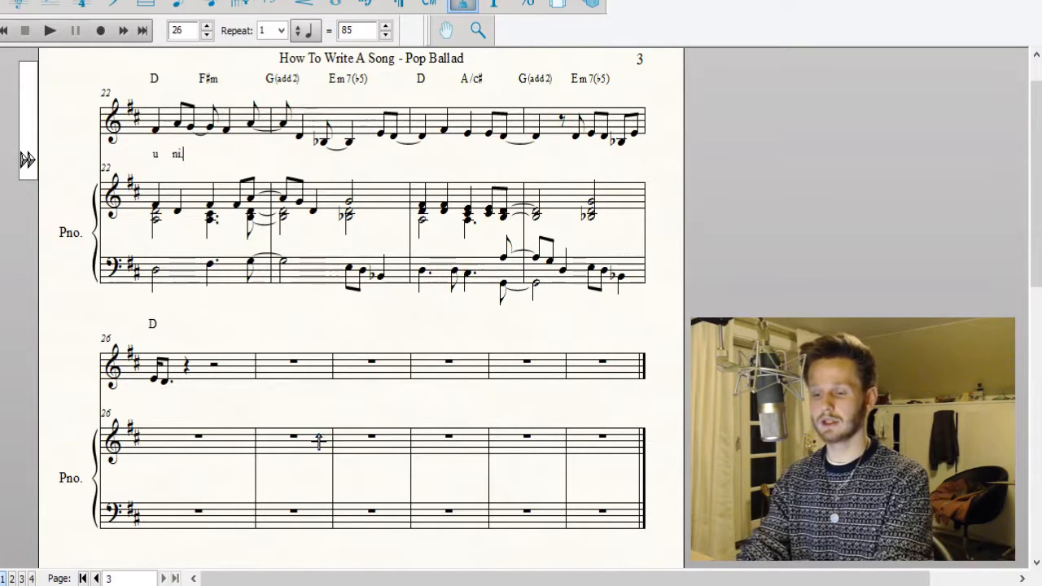
{"action": "type", "text": "-"}
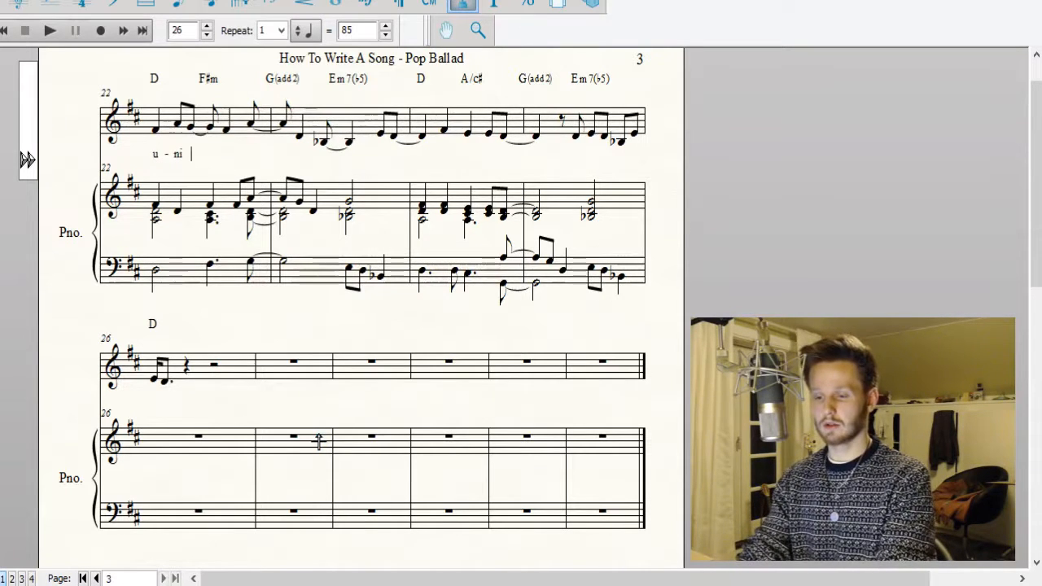
{"action": "type", "text": "corns"}
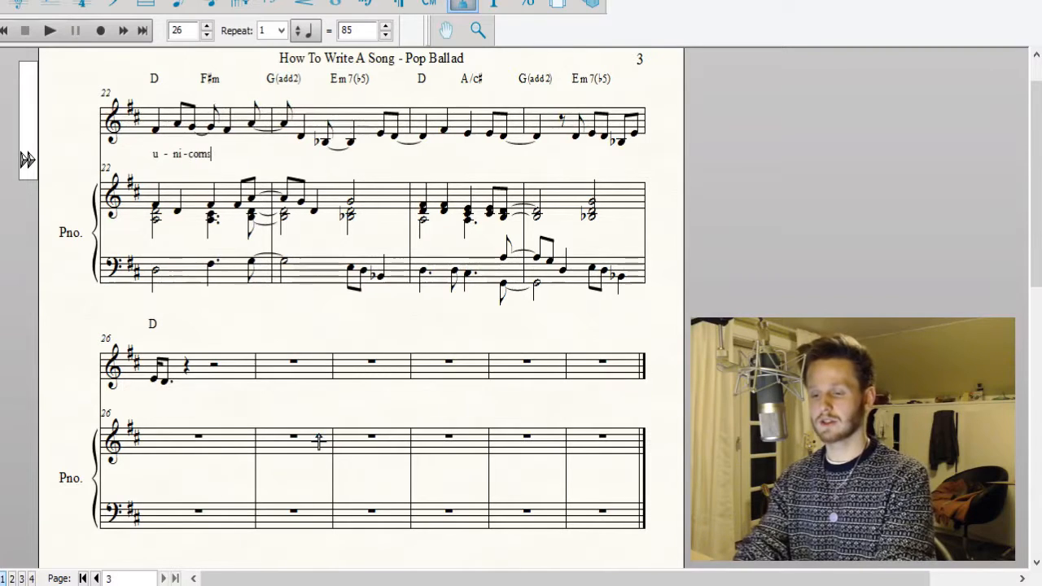
{"action": "type", "text": " in fan"}
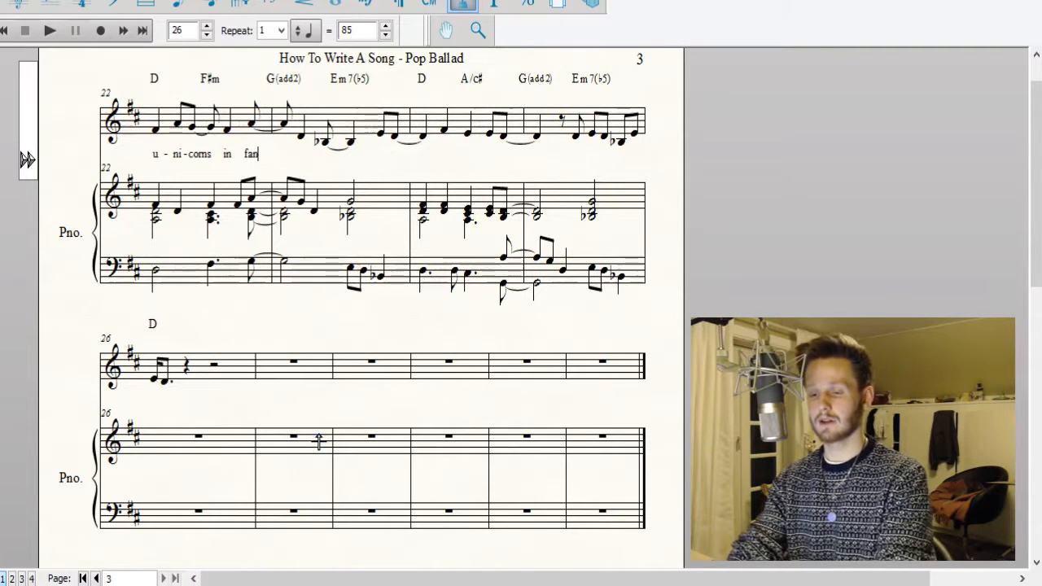
{"action": "type", "text": " ta-sies."}
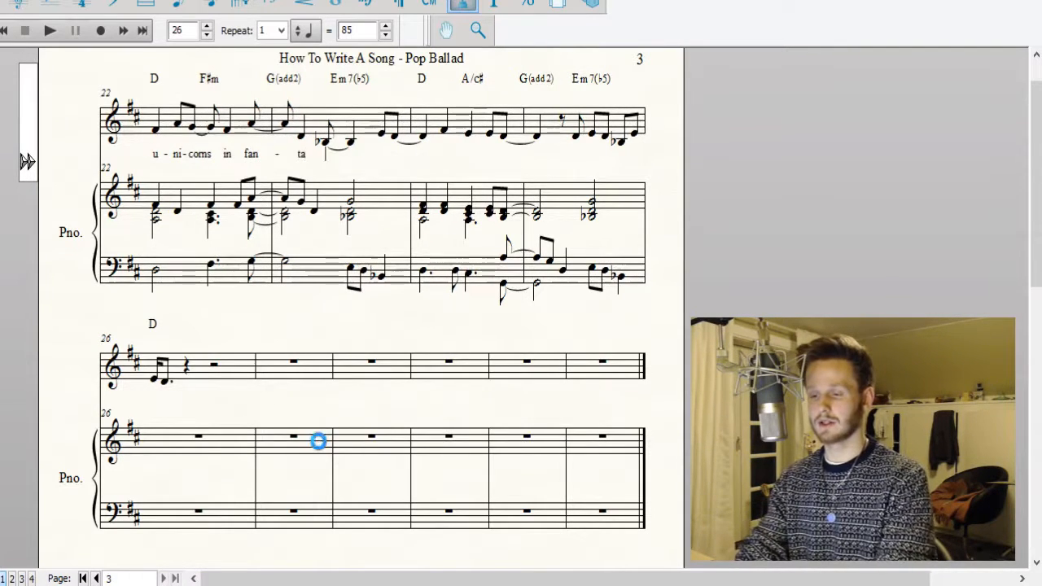
Enter the lyrics "Like u-ni-corns in fan-ta-sies." from the last vocal note of measure 21 through measure 23.
{"action": "key", "text": "space"}
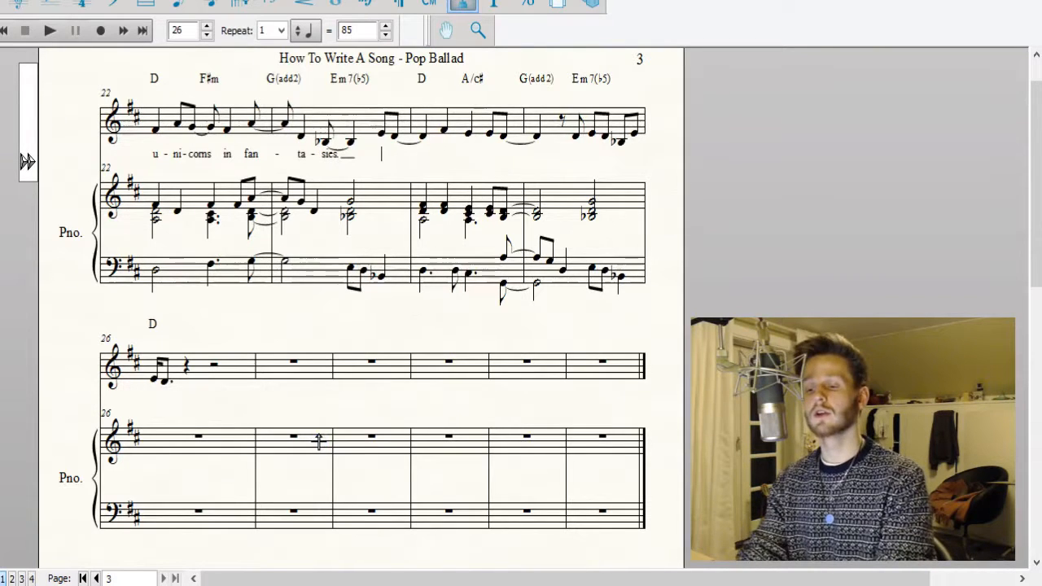
Enter the lyrics "We fit like me-ta-phors." from the last two vocal eighth notes of measure 23 through measure 24.
{"action": "type", "text": "We"}
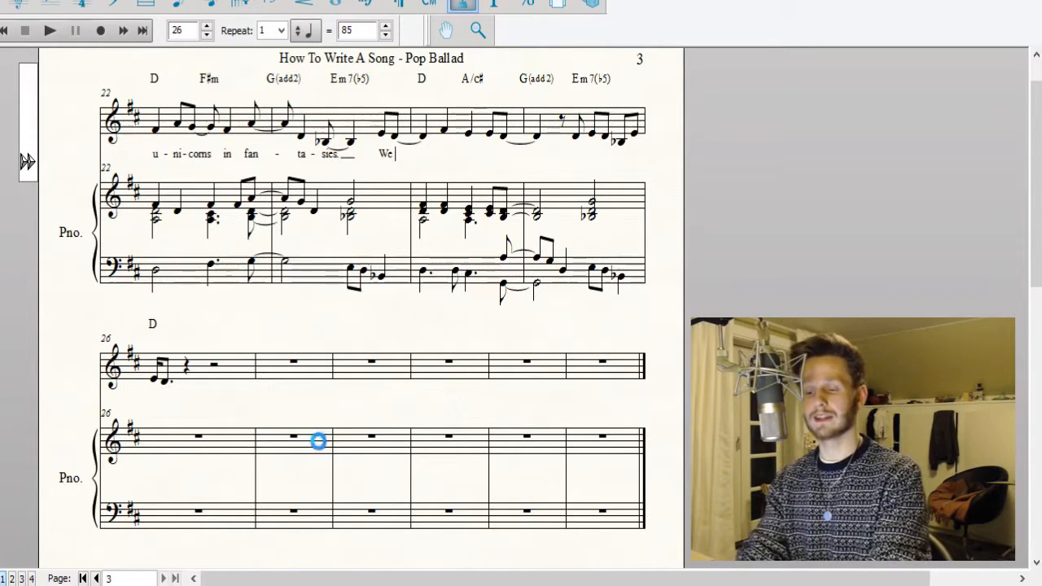
{"action": "key", "text": "space"}
{"action": "type", "text": "fit"}
{"action": "key", "text": "space"}
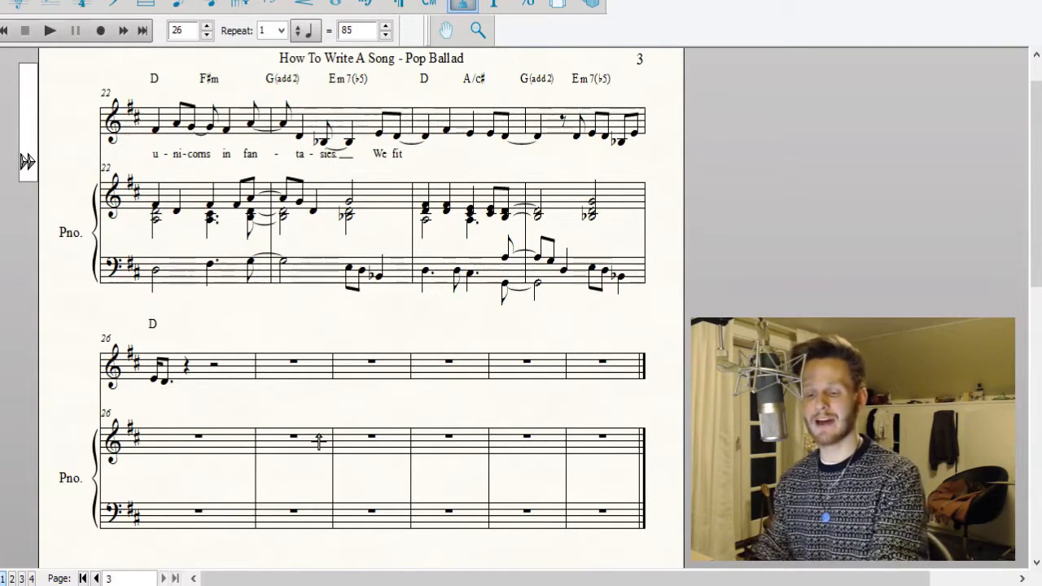
{"action": "left_click", "coordinate": [96, 578]}
{"action": "scroll", "coordinate": [478, 494], "scroll_direction": "down", "scroll_amount": 7}
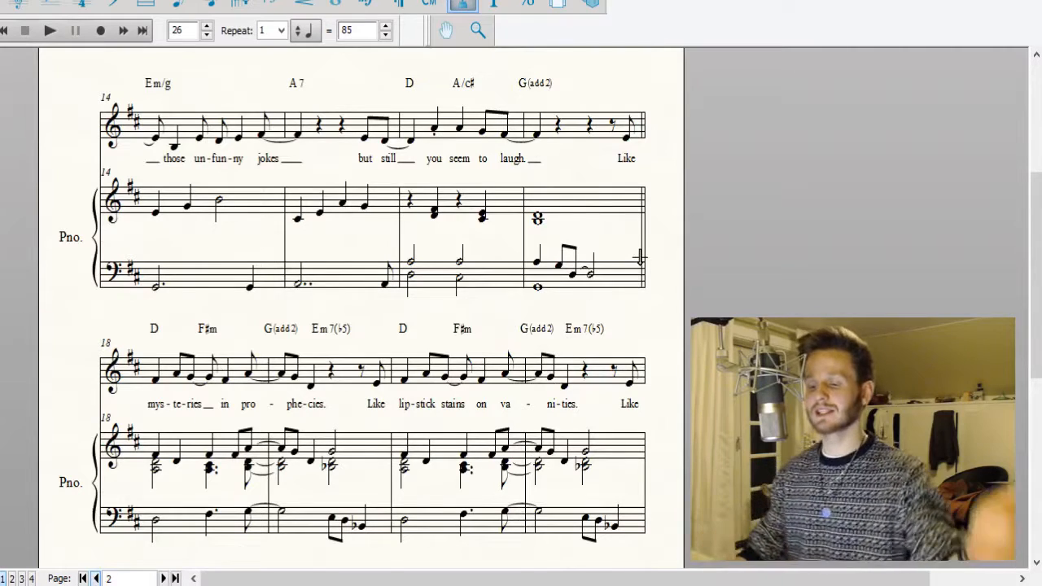
{"action": "left_click", "coordinate": [162, 578]}
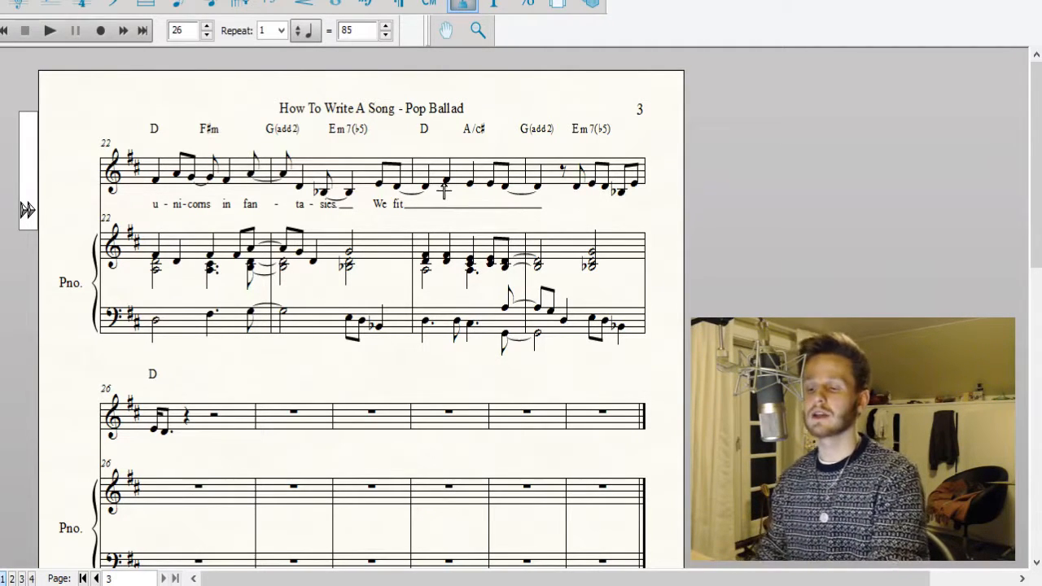
{"action": "left_click", "coordinate": [445, 191]}
{"action": "type", "text": "like "}
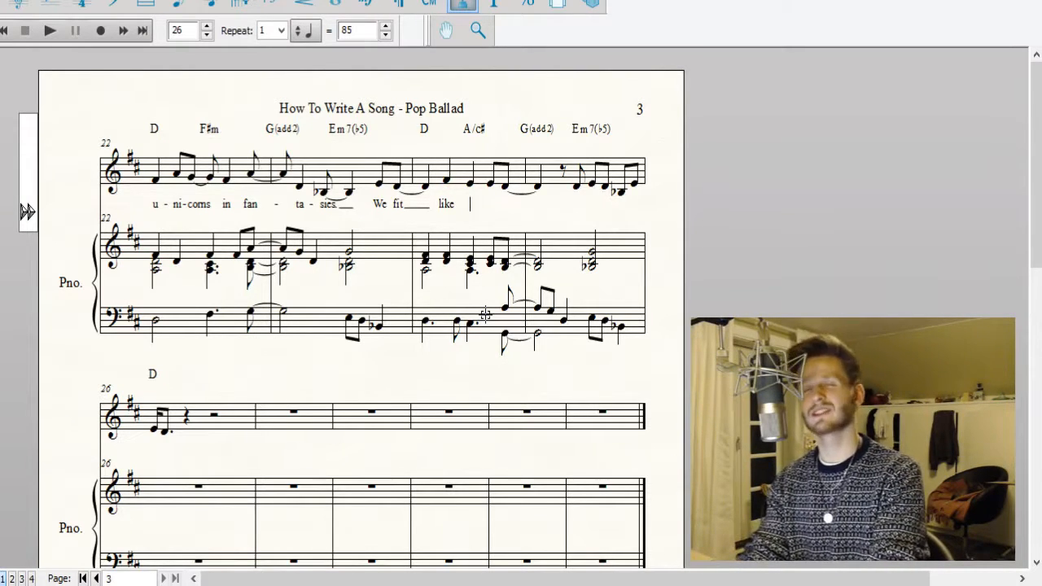
{"action": "type", "text": "me "}
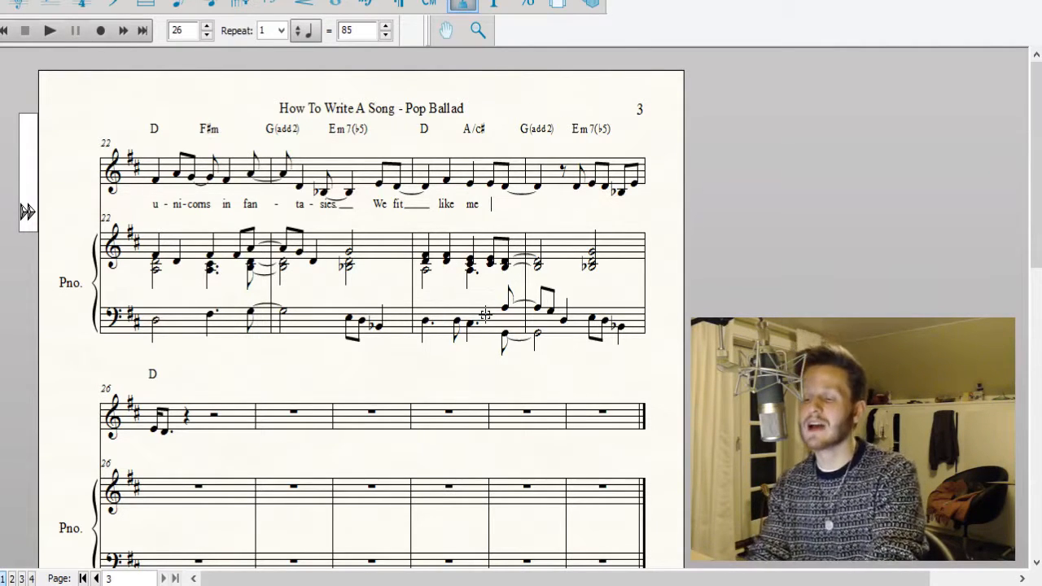
{"action": "type", "text": "- ta"}
{"action": "type", "text": "phors."}
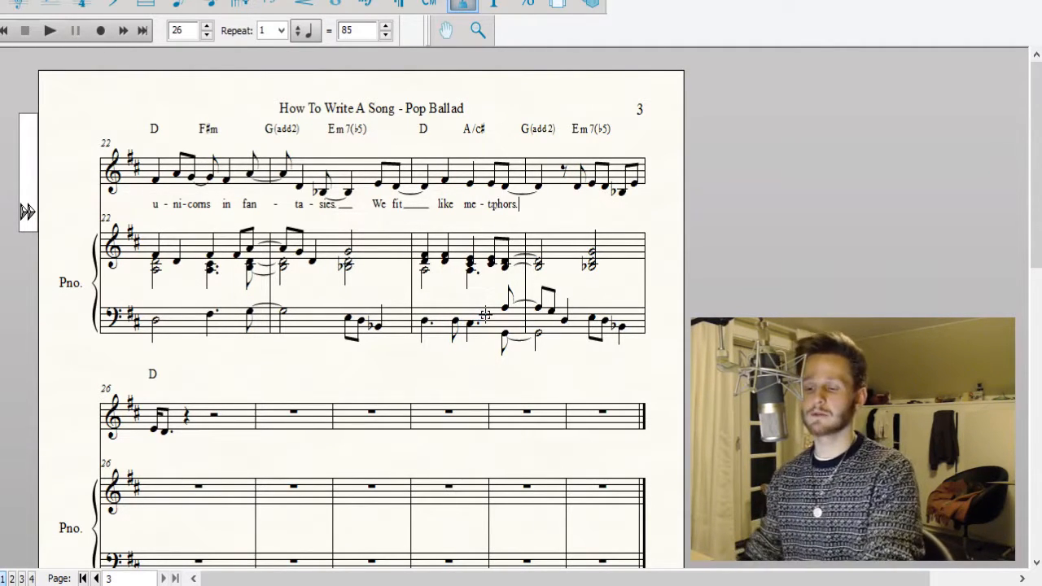
{"action": "left_click", "coordinate": [820, 224]}
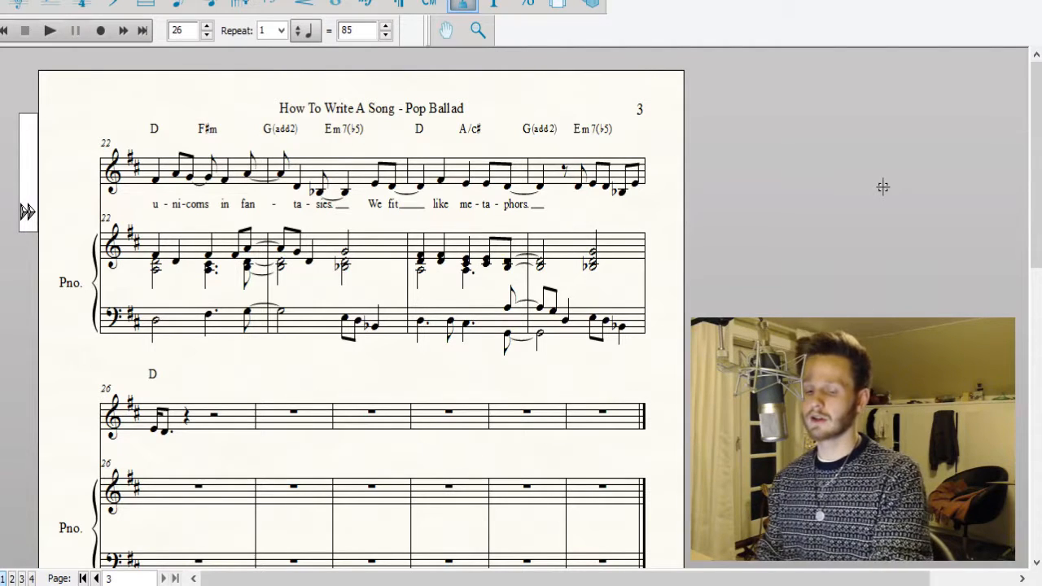
Enter the lyrics "Like cat hair on my swea-ter." under the vocal notes after the rest in measure 25 and into measure 26.
{"action": "type", "text": "Like cat"}
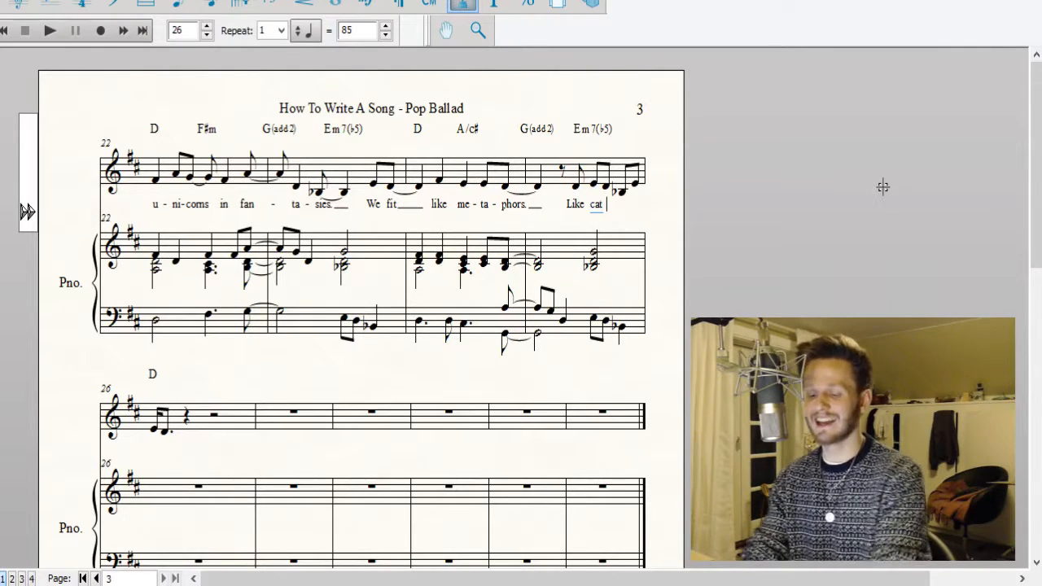
{"action": "type", "text": "hair on"}
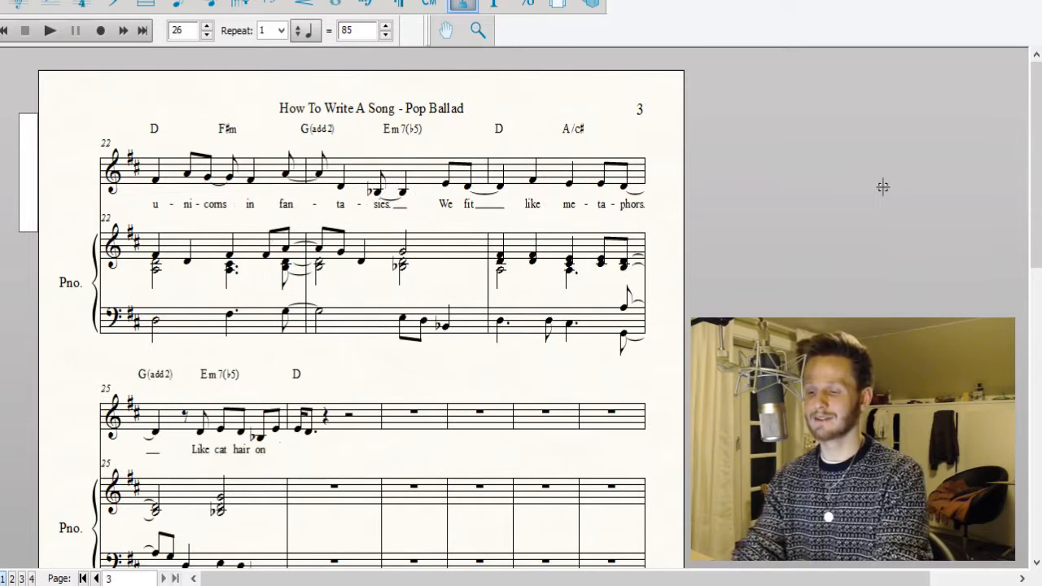
{"action": "type", "text": " my swtter."}
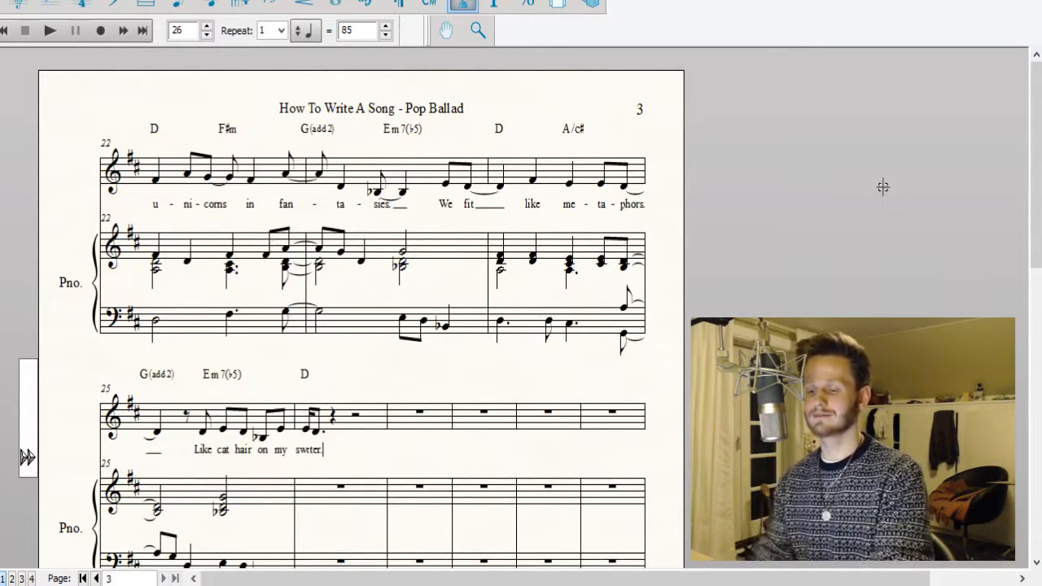
{"action": "left_click", "coordinate": [930, 161]}
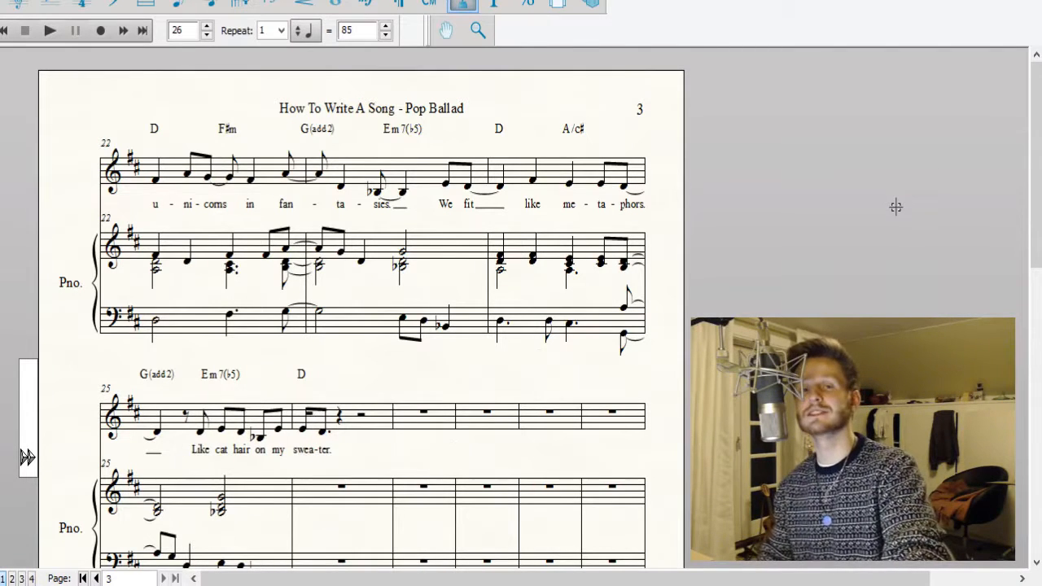
Play back the section with its finished lyrics from measure 17 and stop at its end.
{"action": "scroll", "coordinate": [895, 207], "scroll_direction": "down", "scroll_amount": 1}
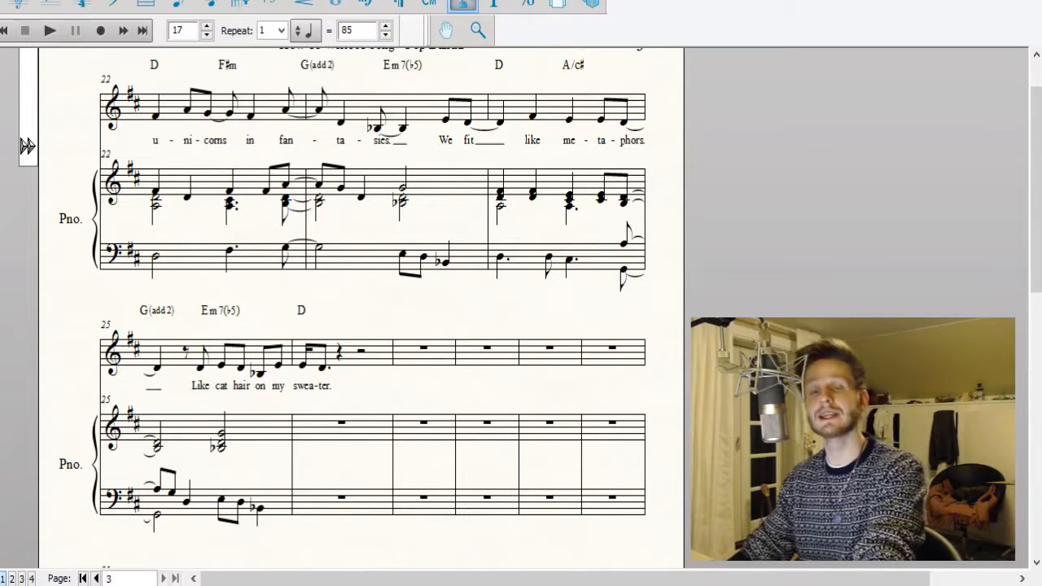
{"action": "left_click", "coordinate": [48, 33]}
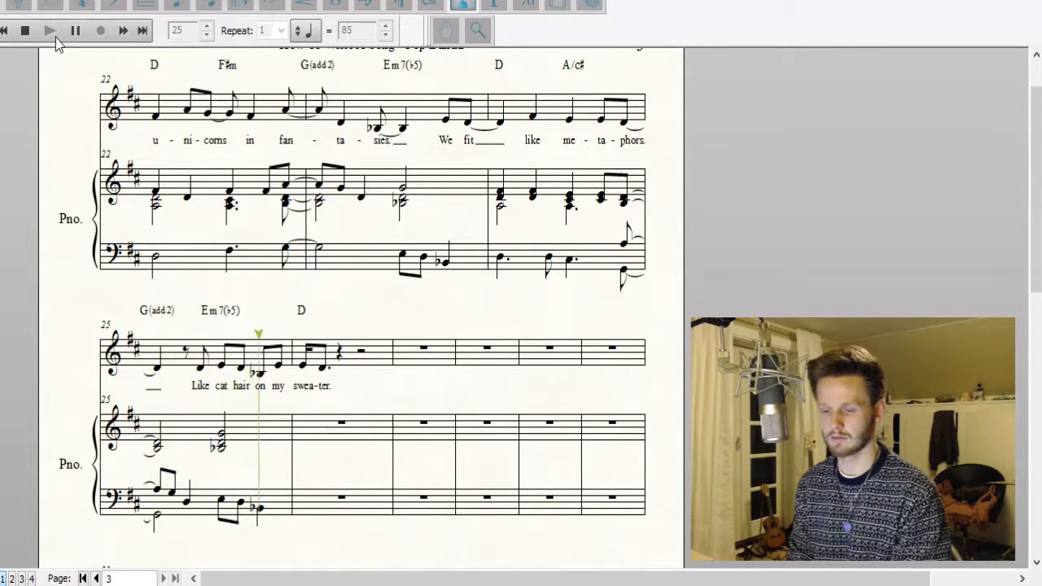
{"action": "key", "text": "space"}
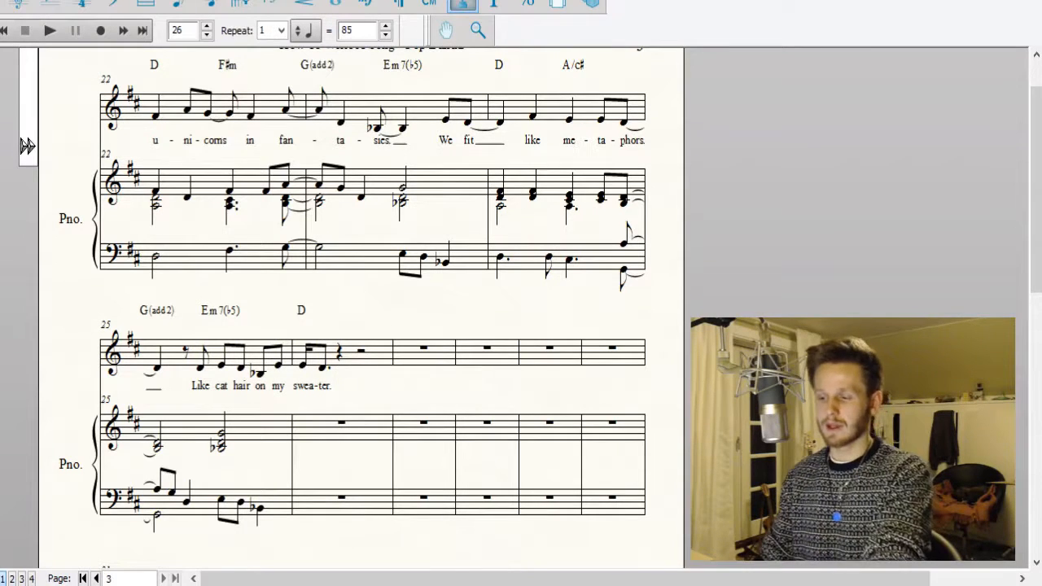